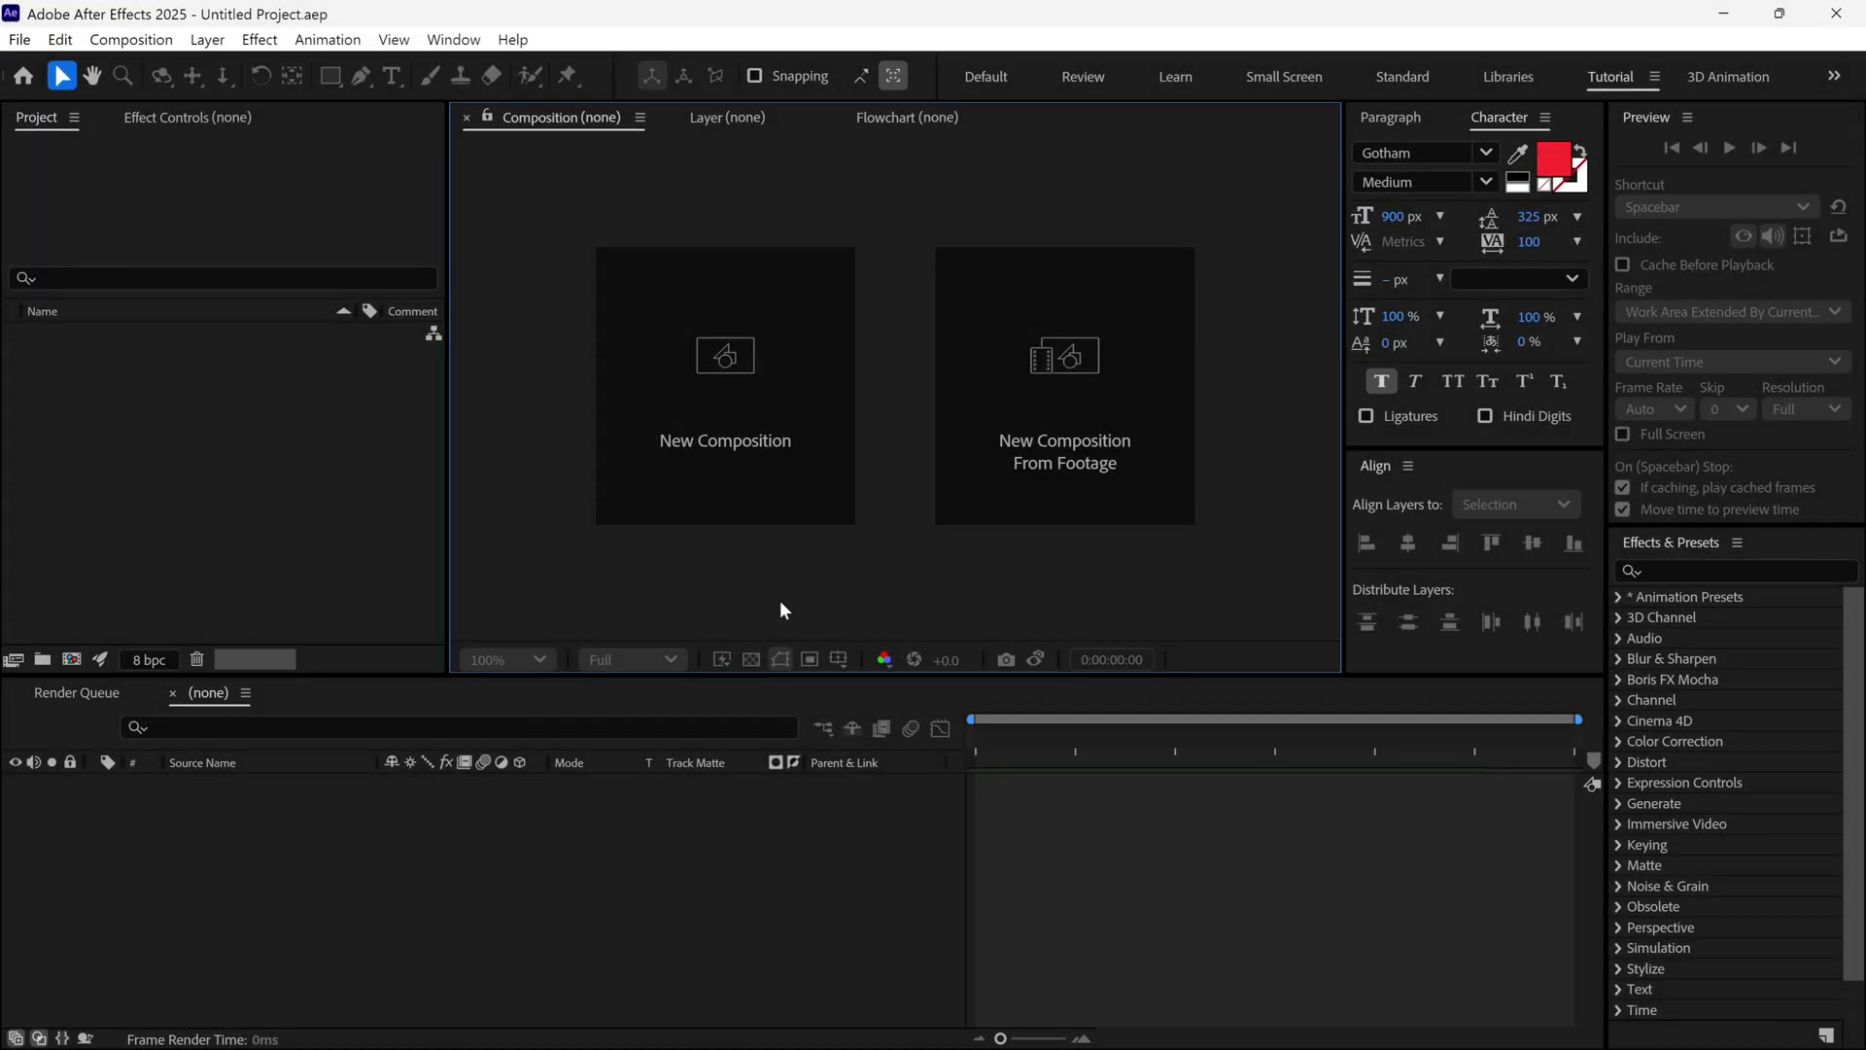
Step: Create a default 1920x1080 composition and add 'RED' text centred horizontally
left_click(827, 525)
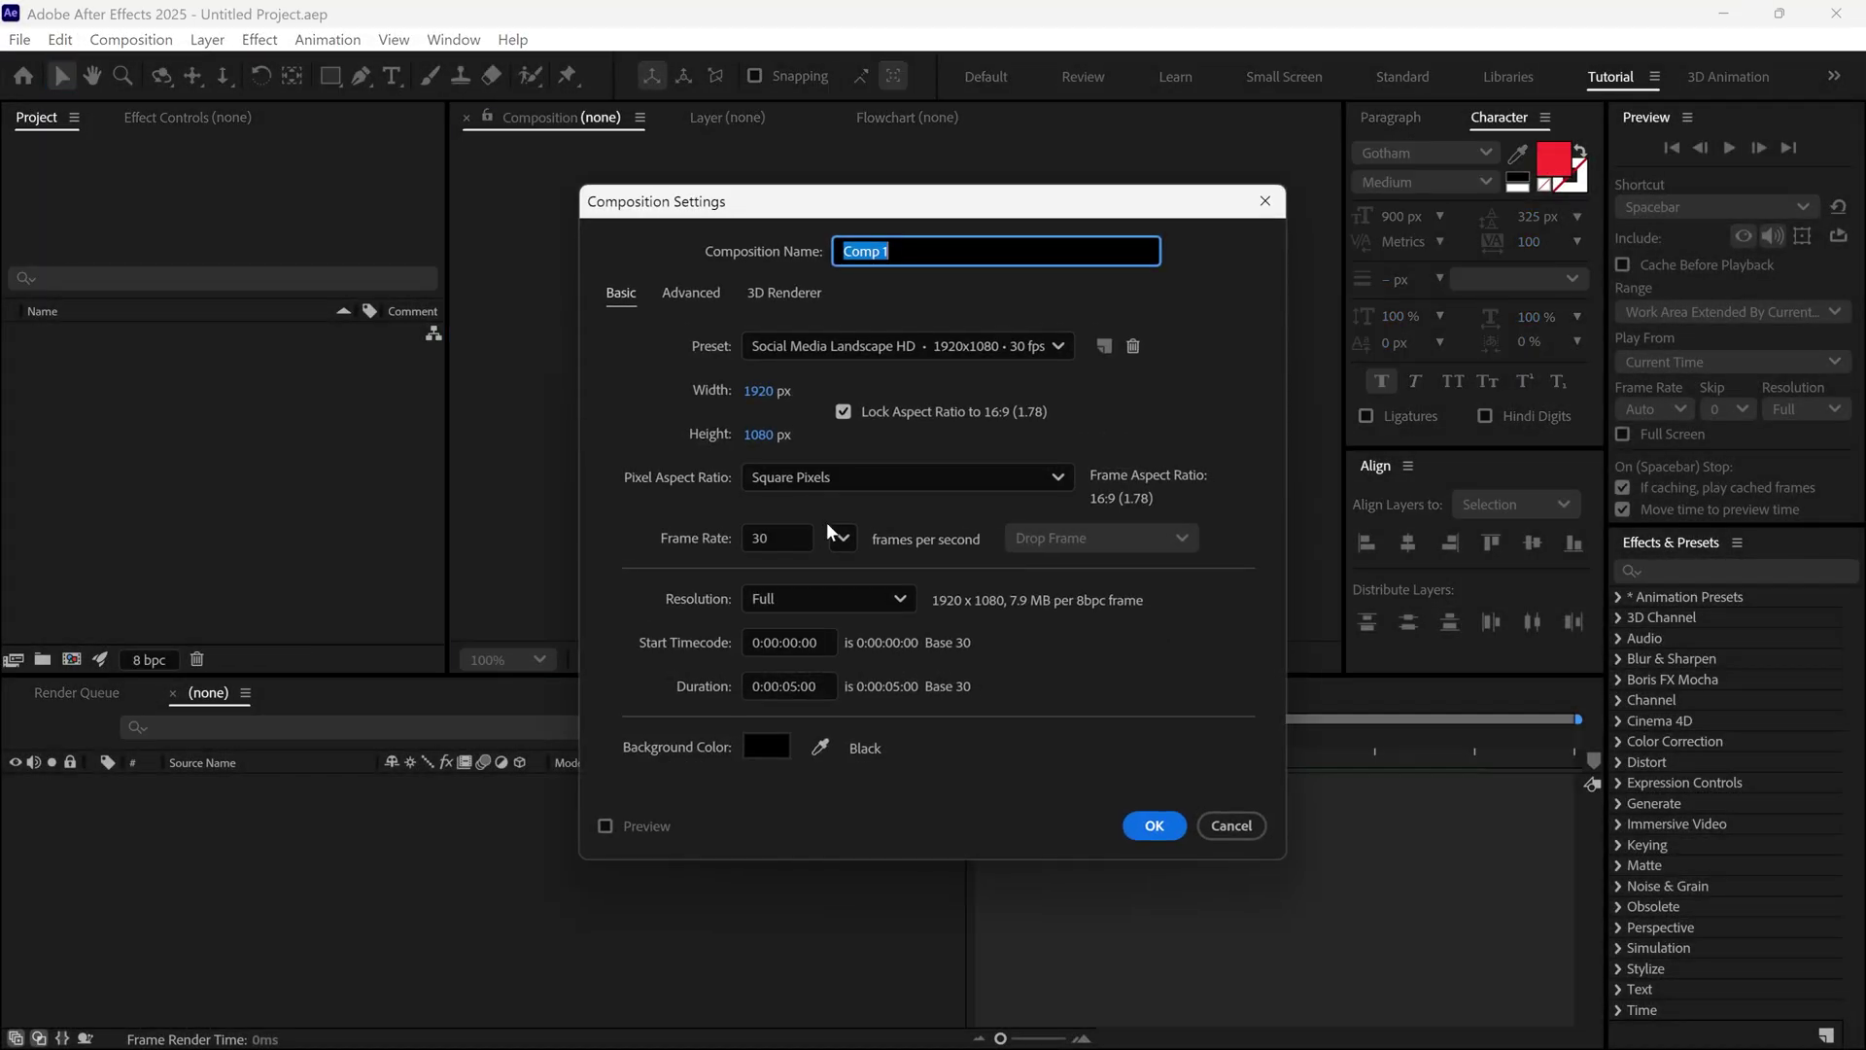
key("Return")
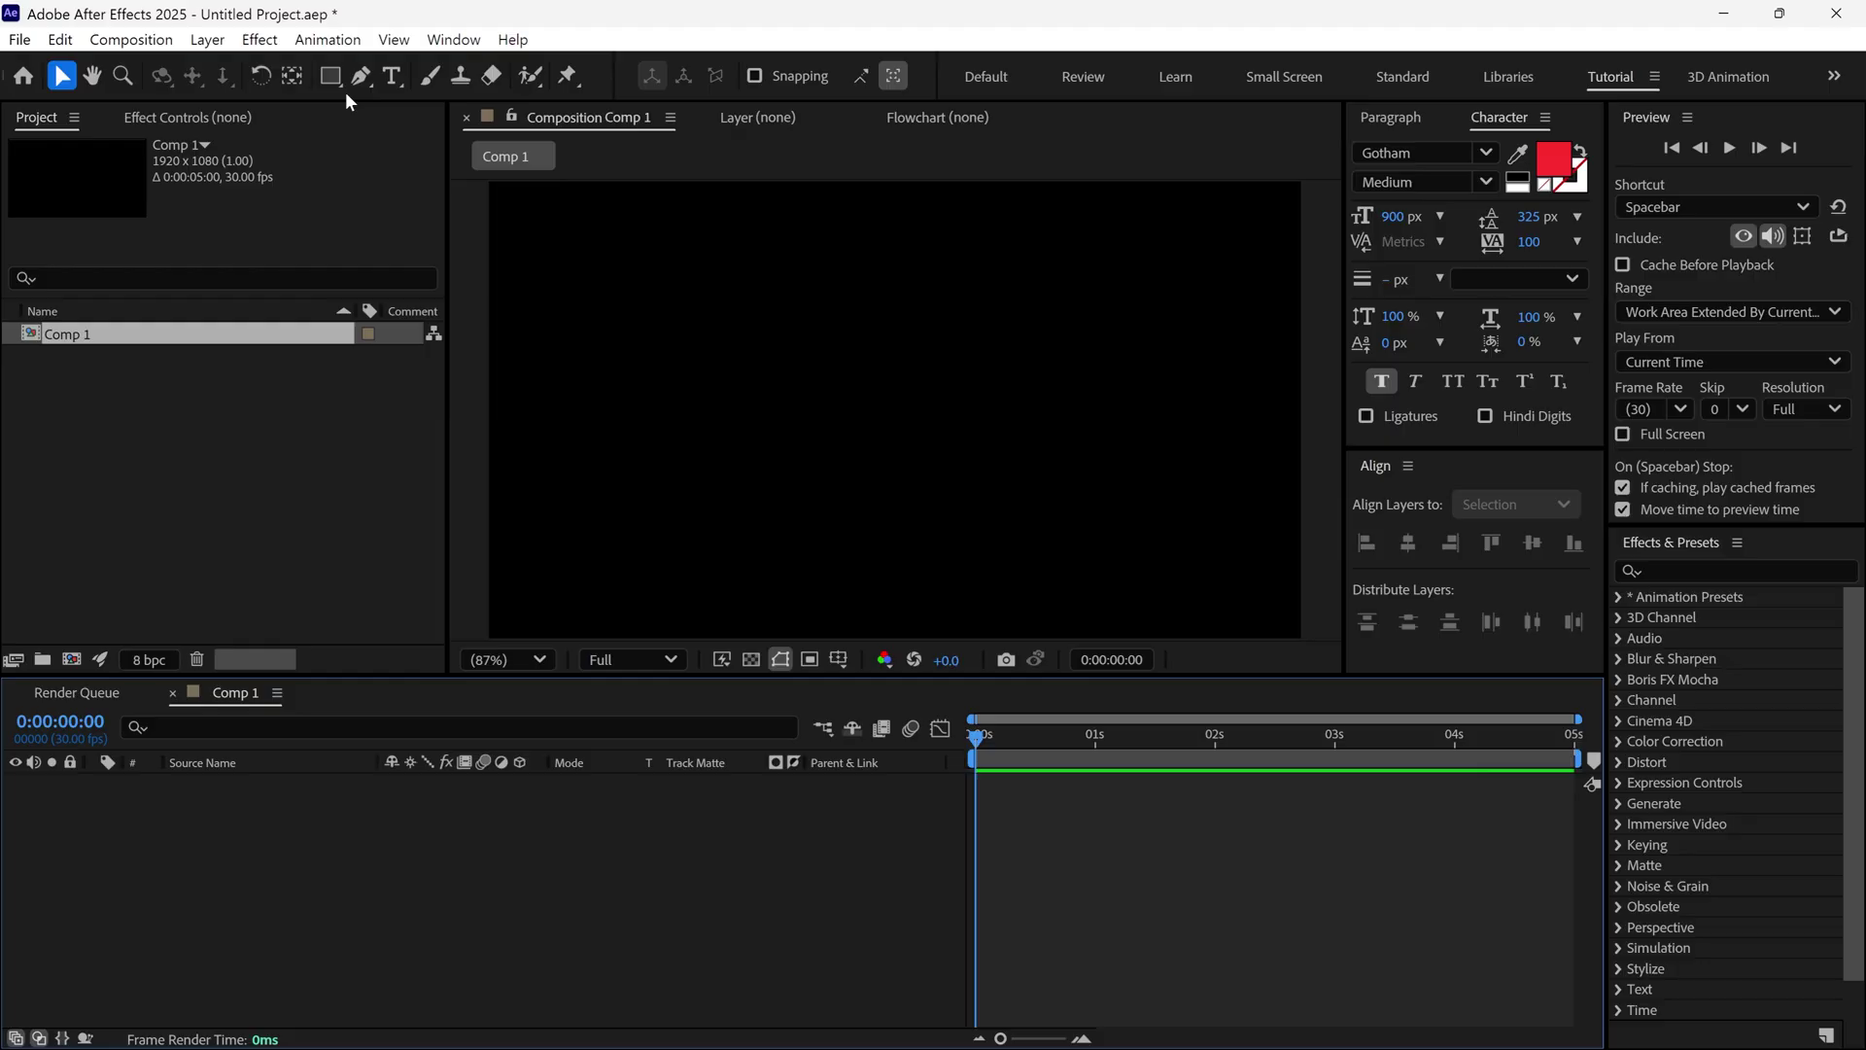
left_click(392, 77)
left_click(687, 437)
type("RED")
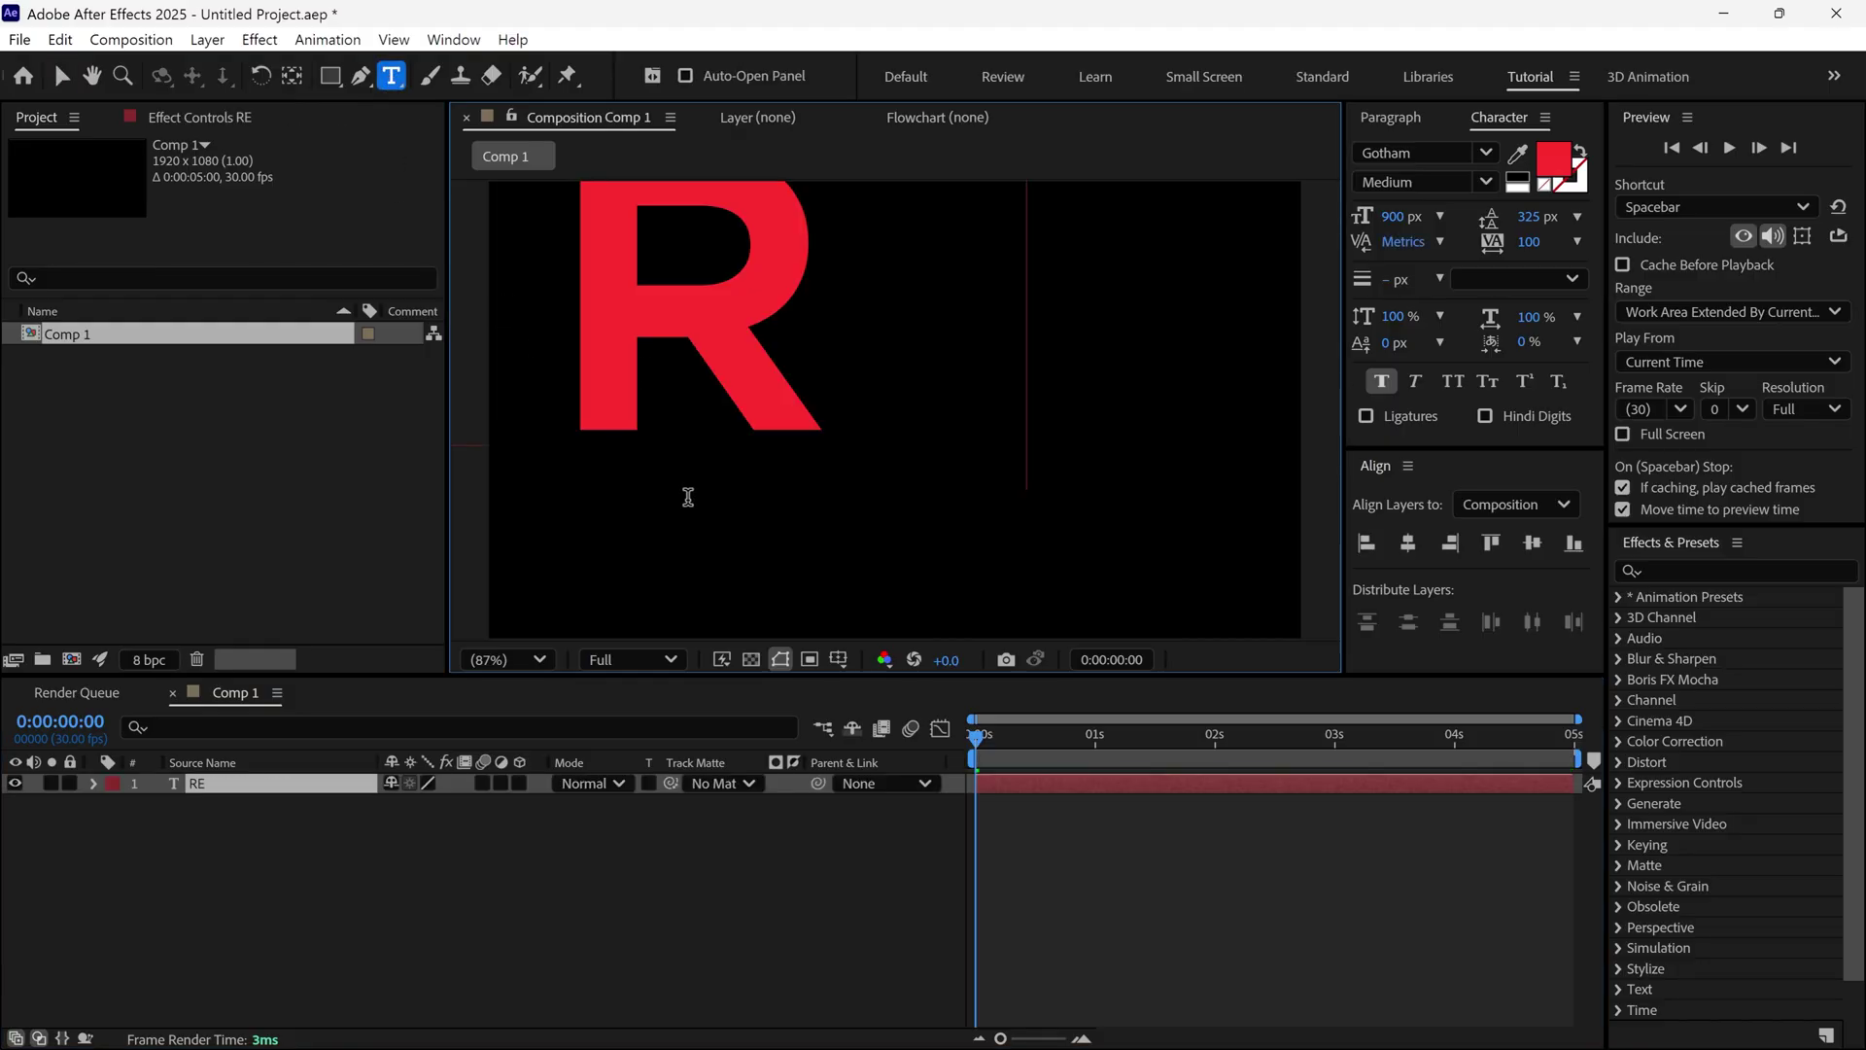
left_click(1408, 542)
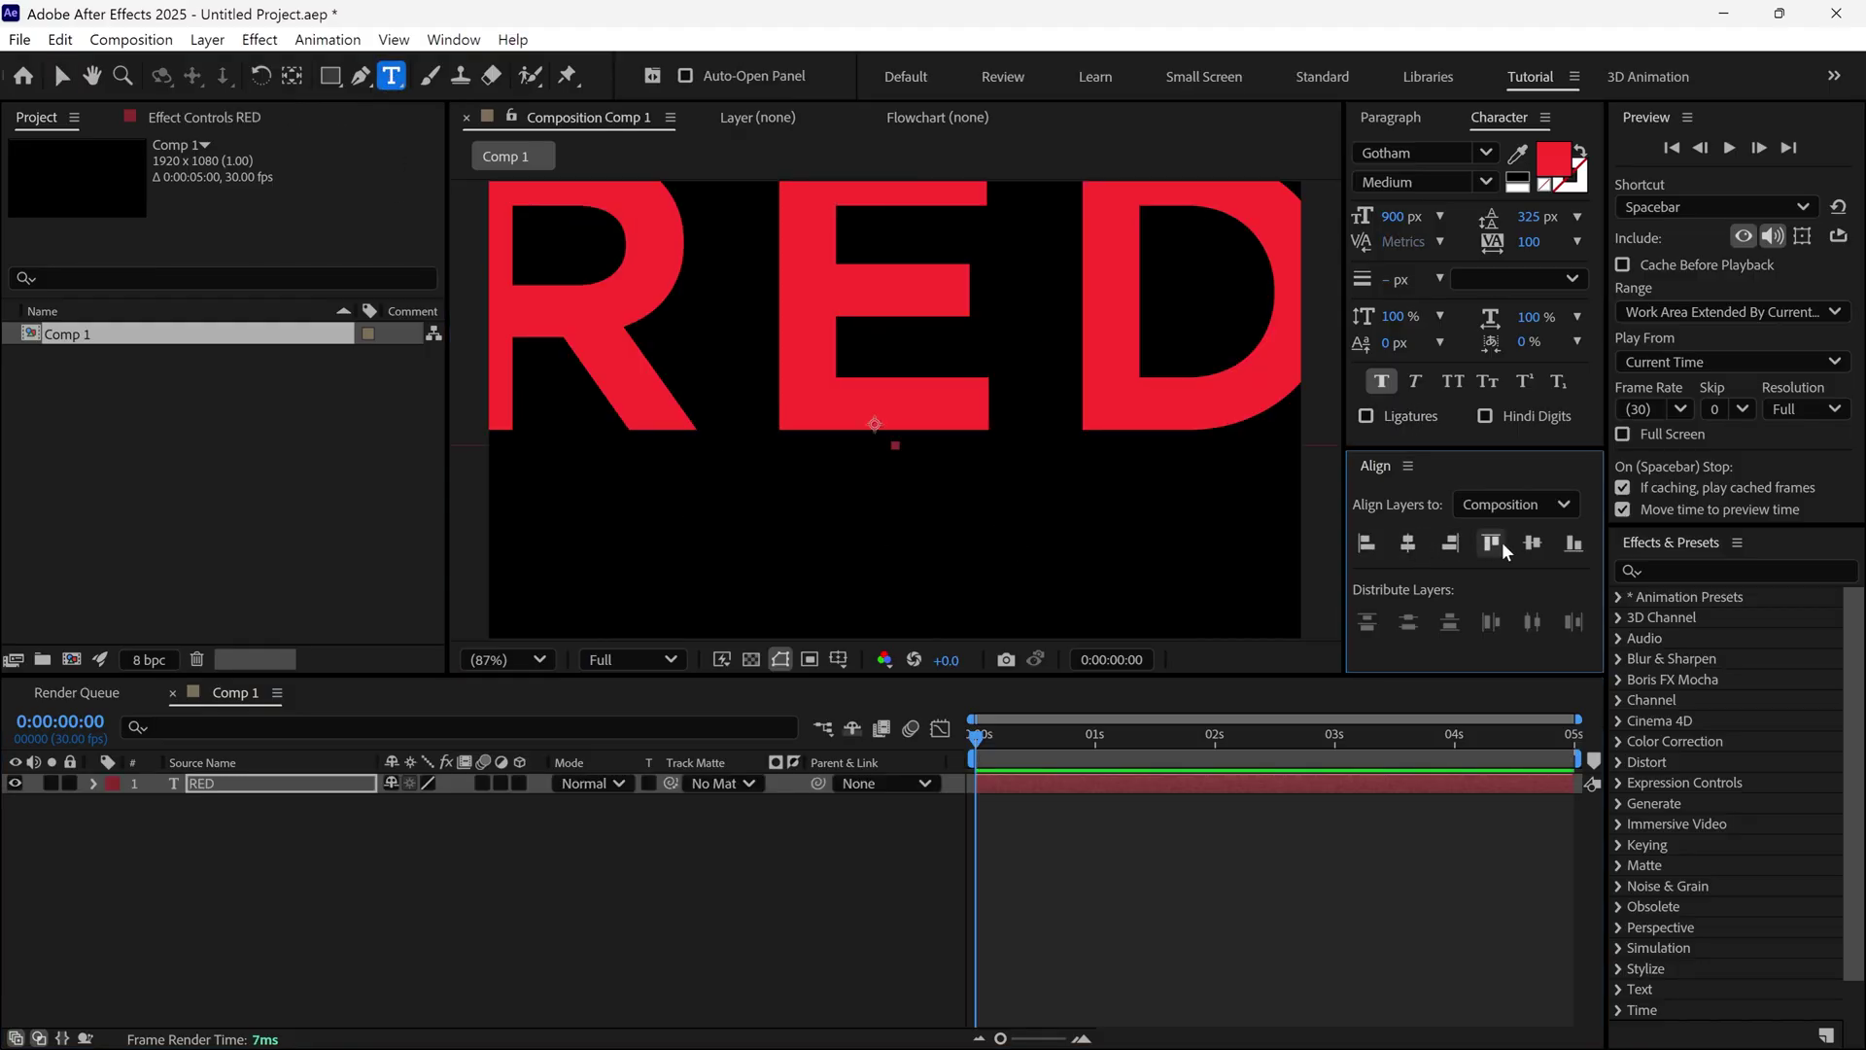
Step: Centre the RED text vertically, make it a 3D layer, and keep the Classic 3D renderer
left_click(1532, 542)
key("v")
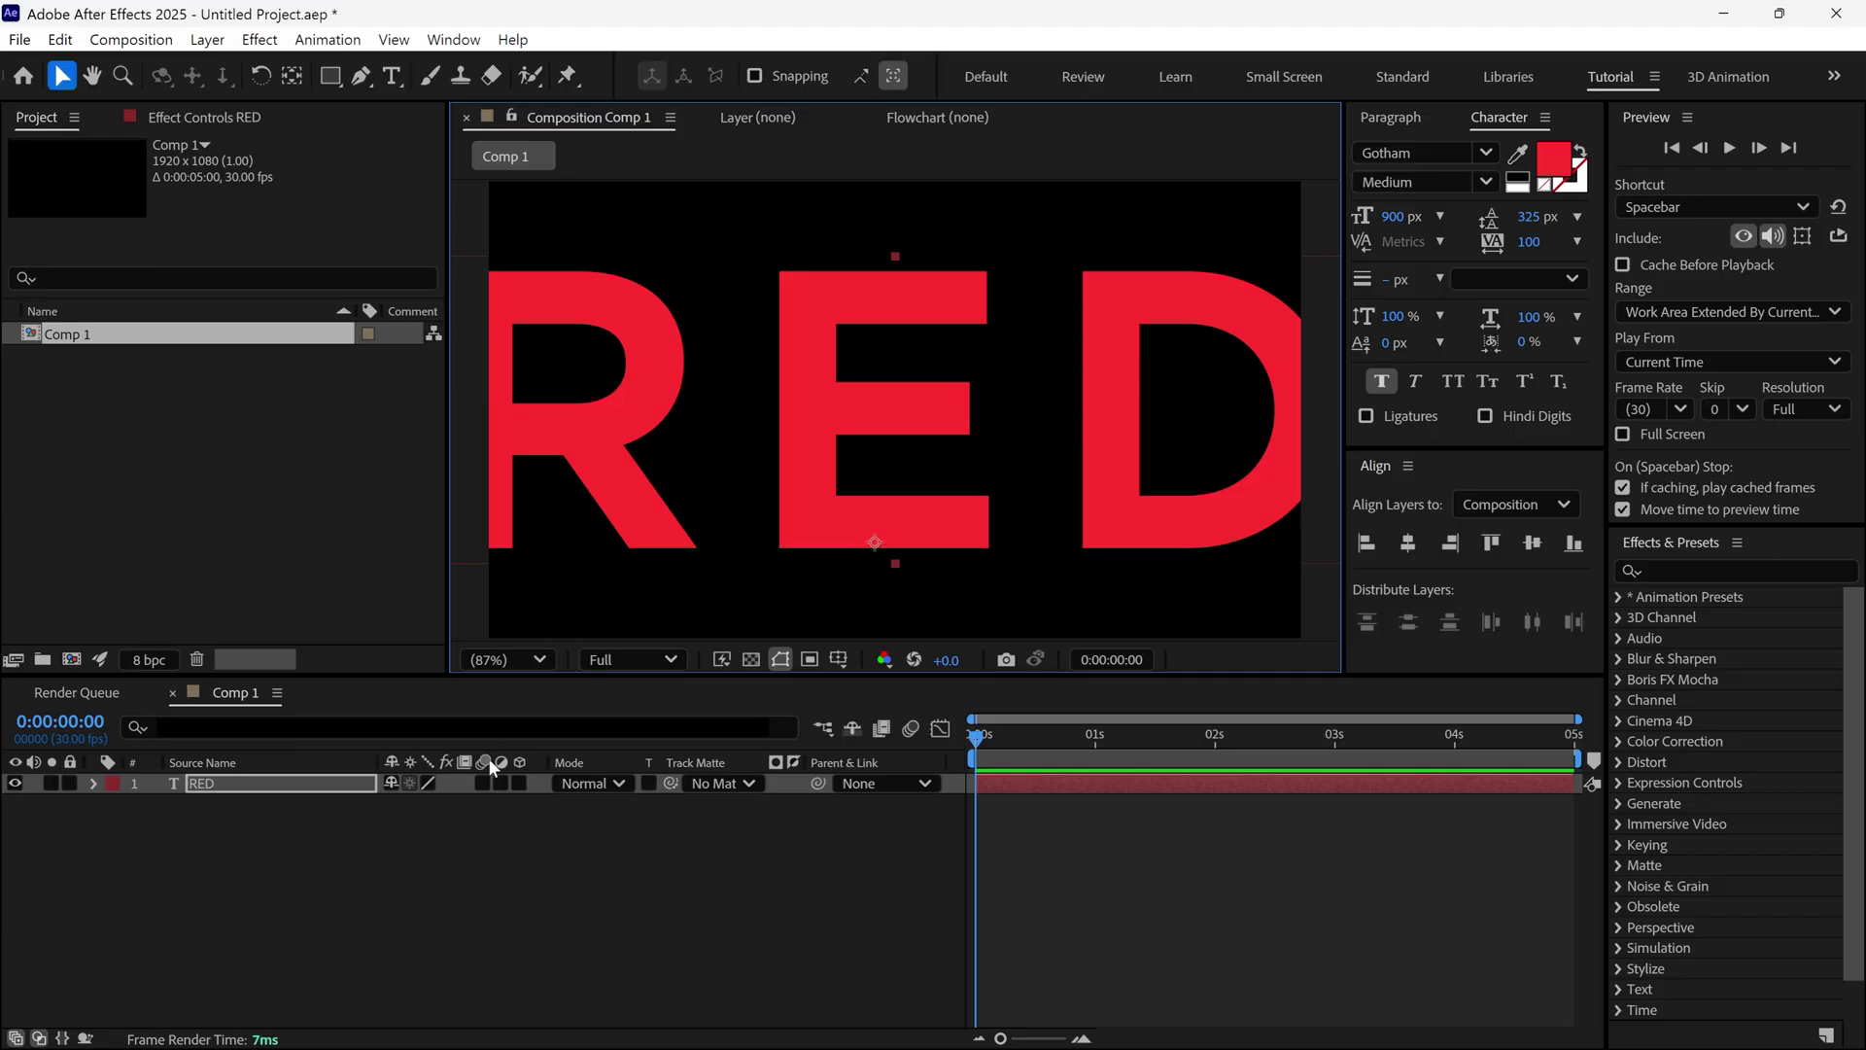
left_click(519, 784)
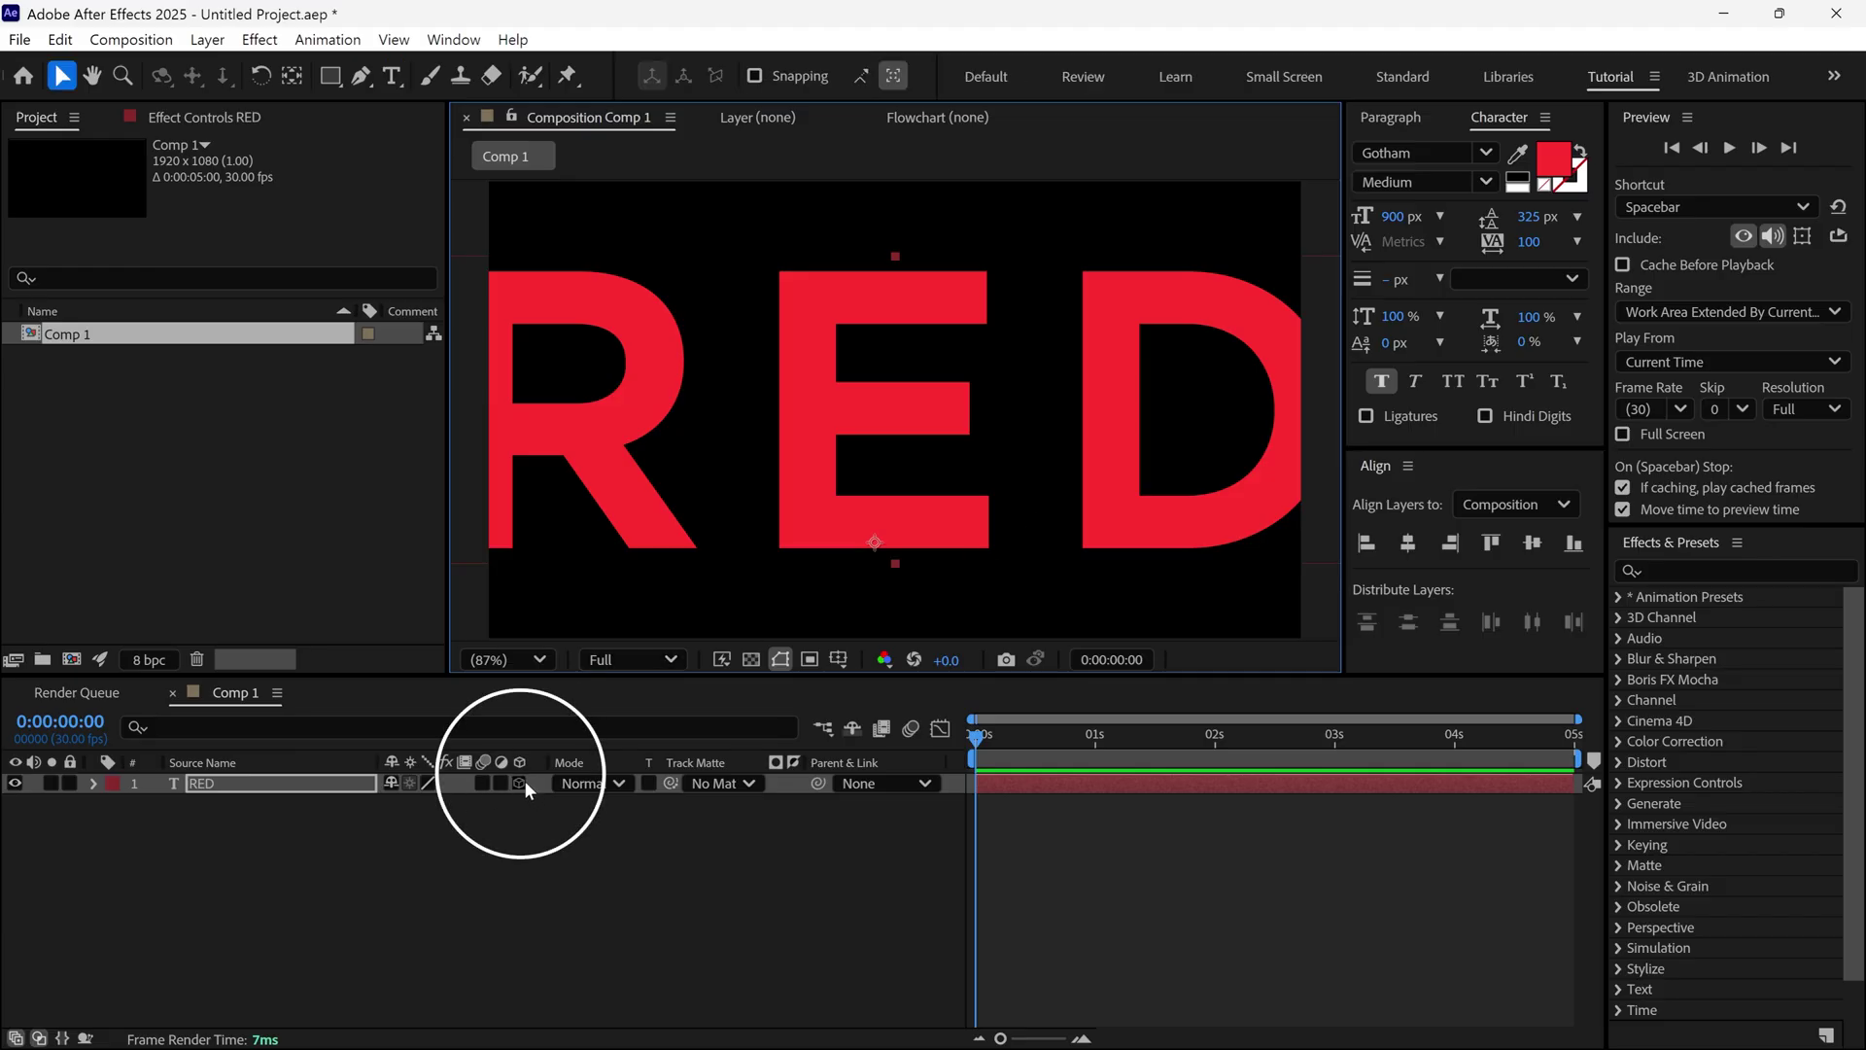
key("grave")
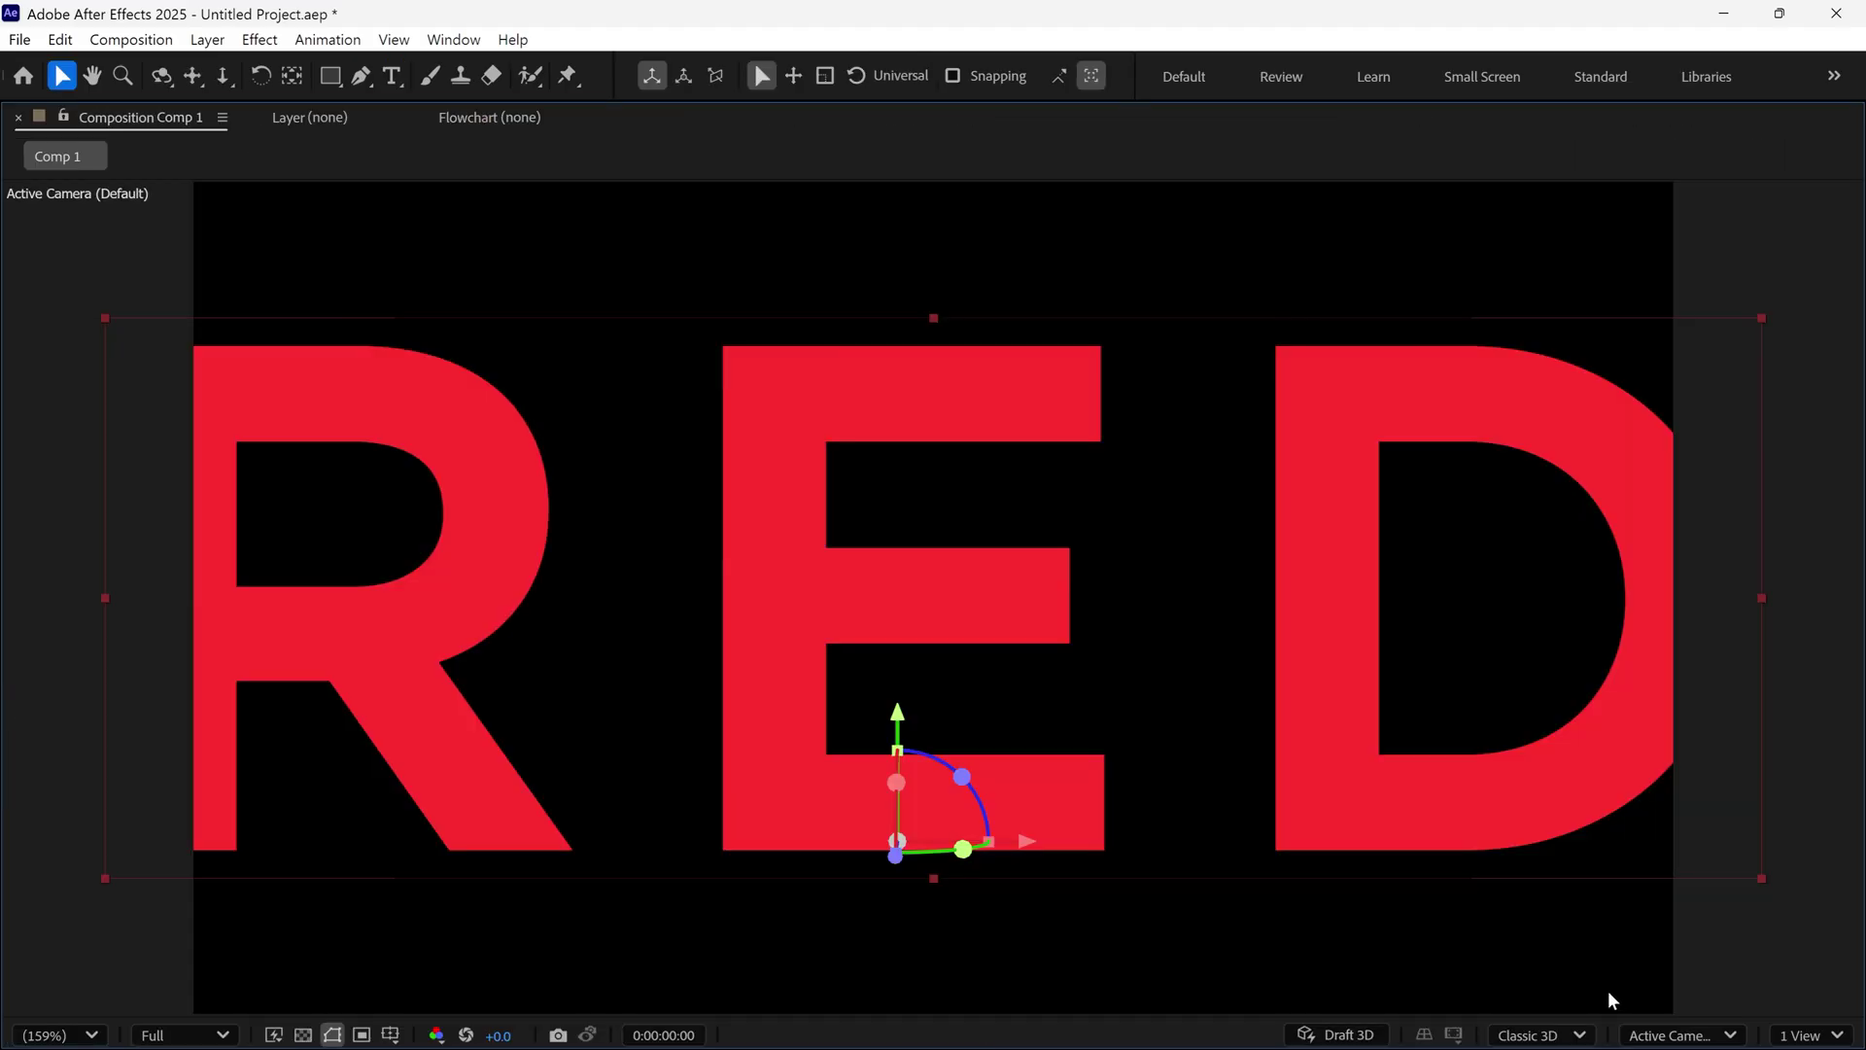
left_click(1543, 1035)
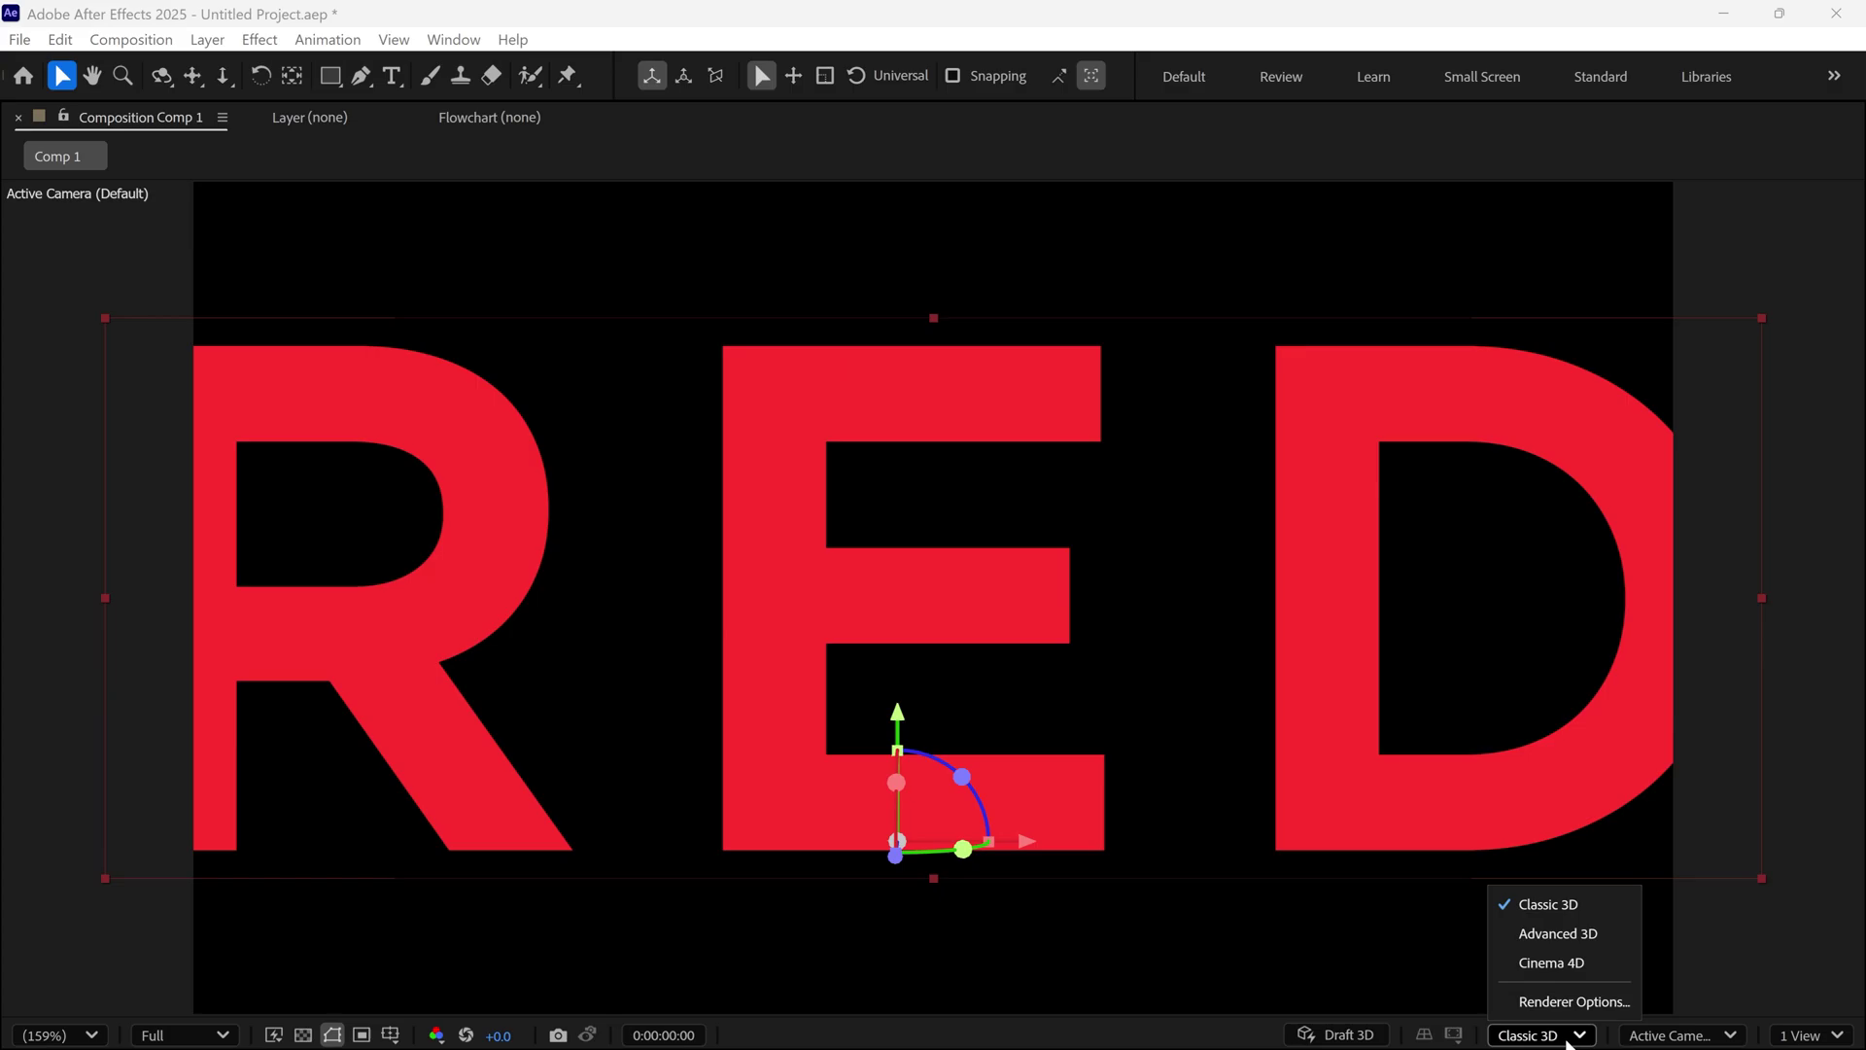
left_click(1550, 906)
key("grave")
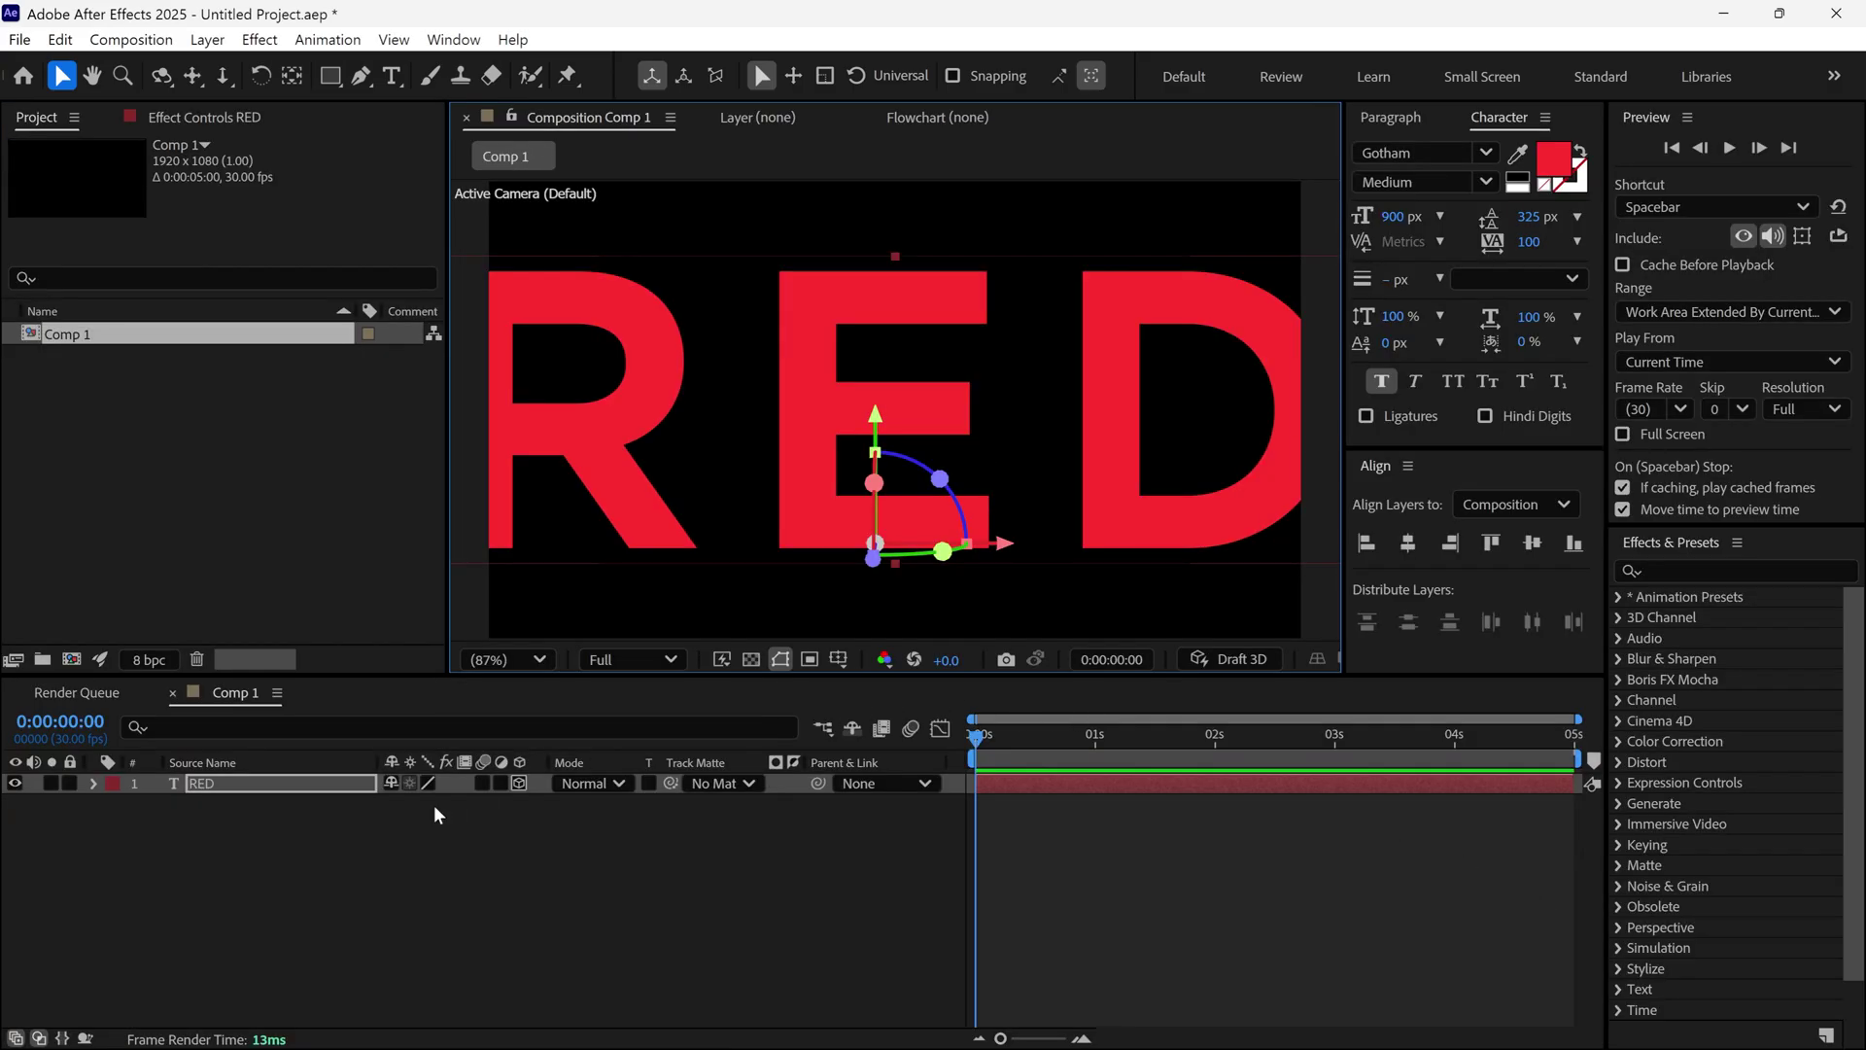
Step: Rotate the RED layer to X -73°, Y -4°, Z -60° and shift it right along X
key("r")
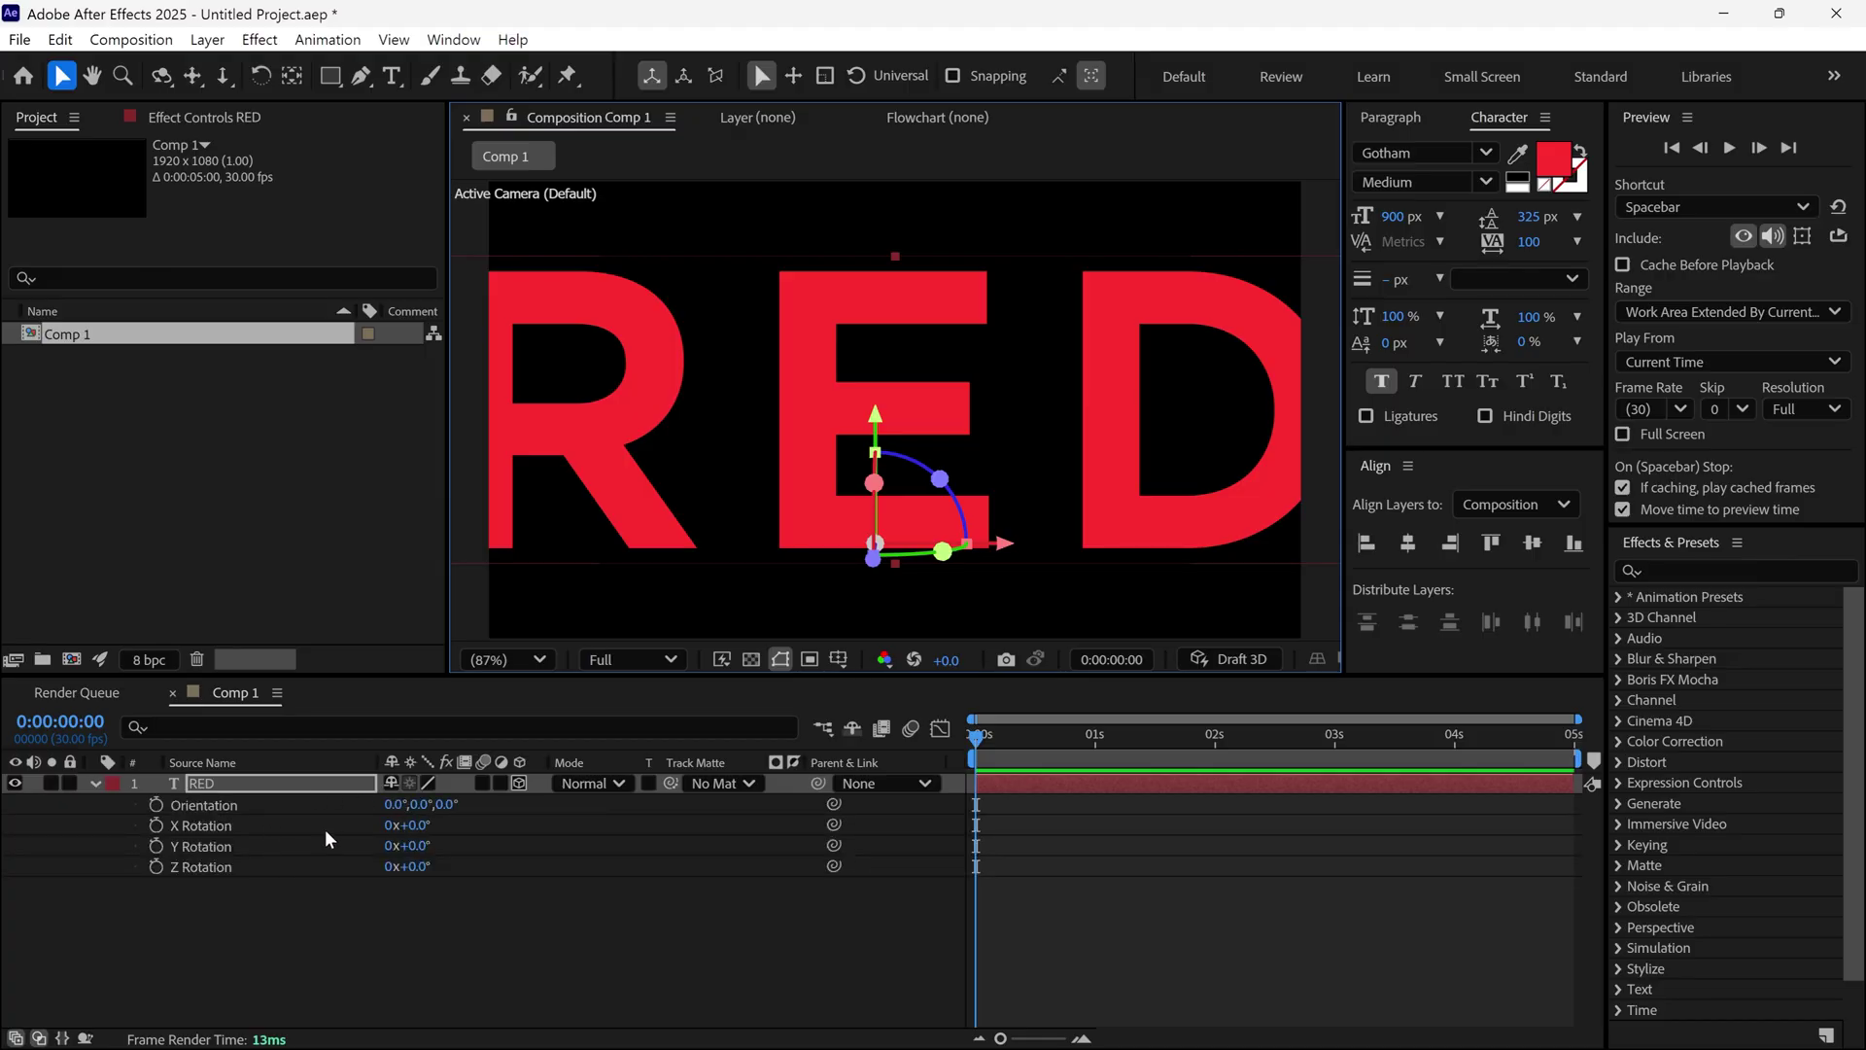
left_click(409, 825)
type("-73")
key("Return")
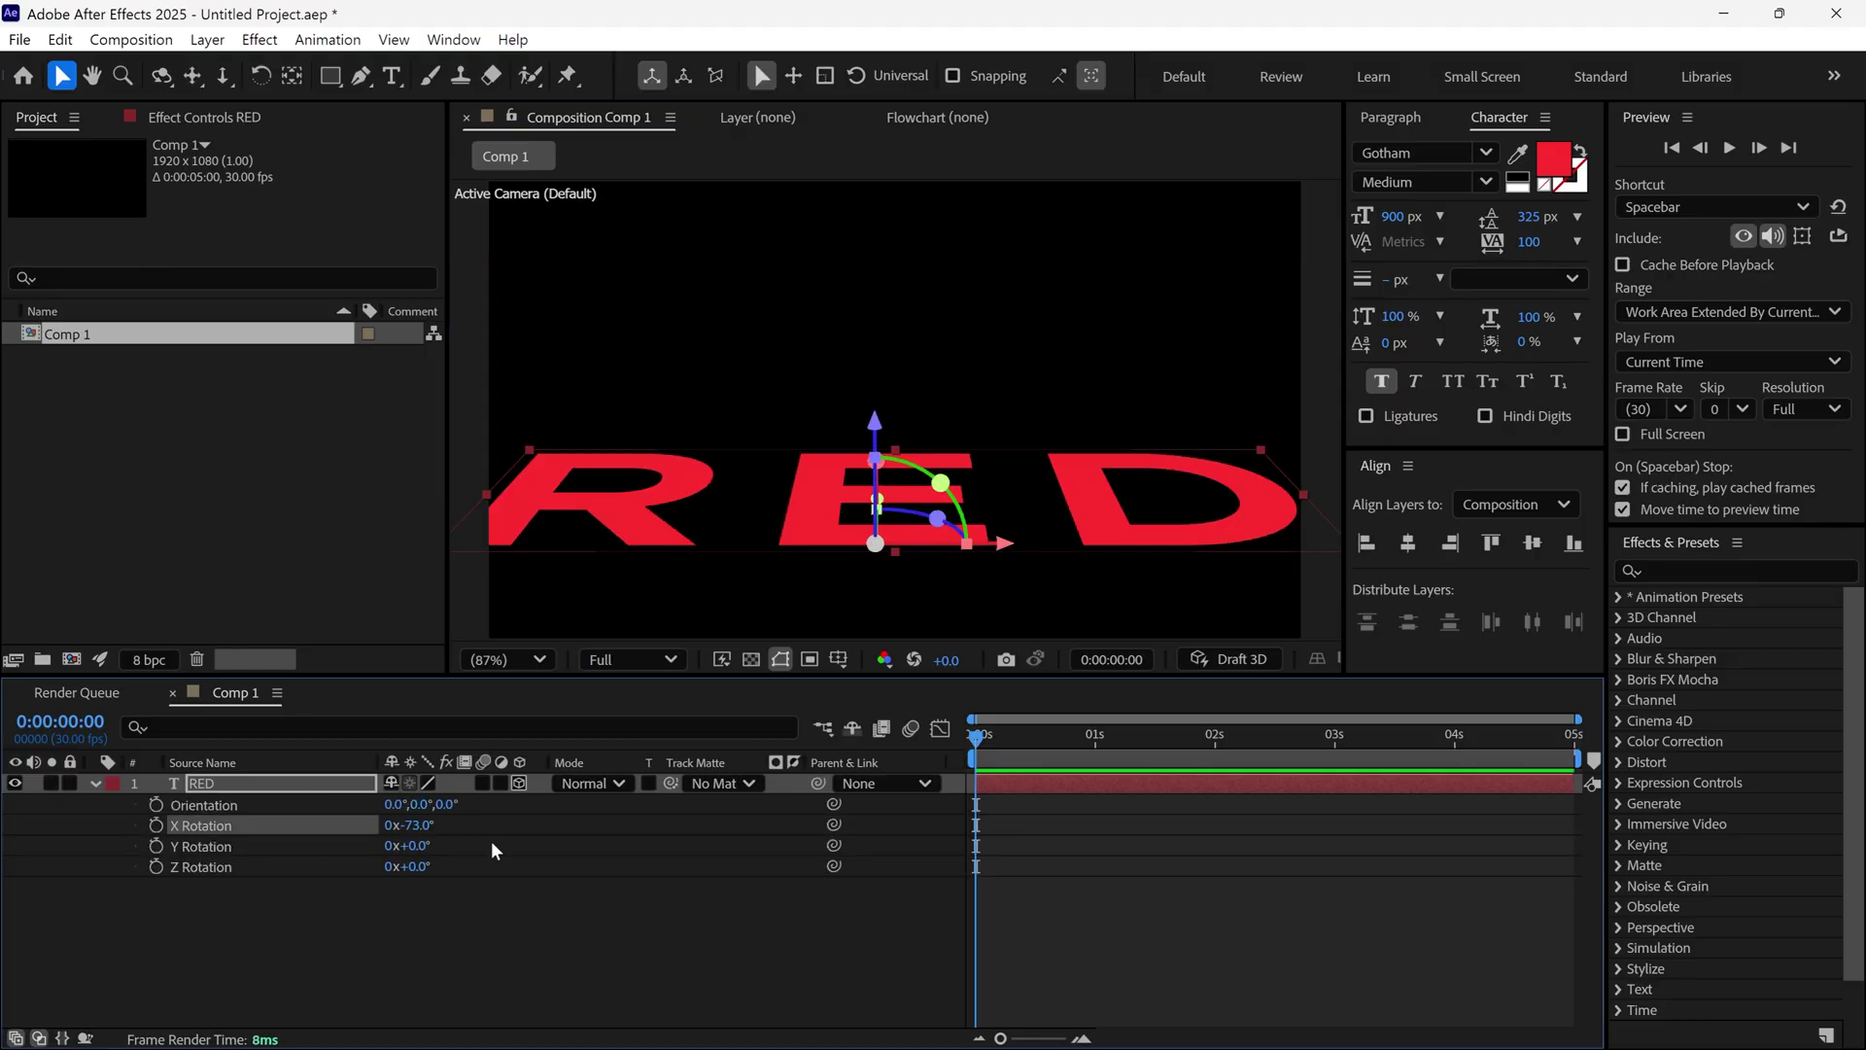
left_click(420, 845)
type("-4")
key("Tab")
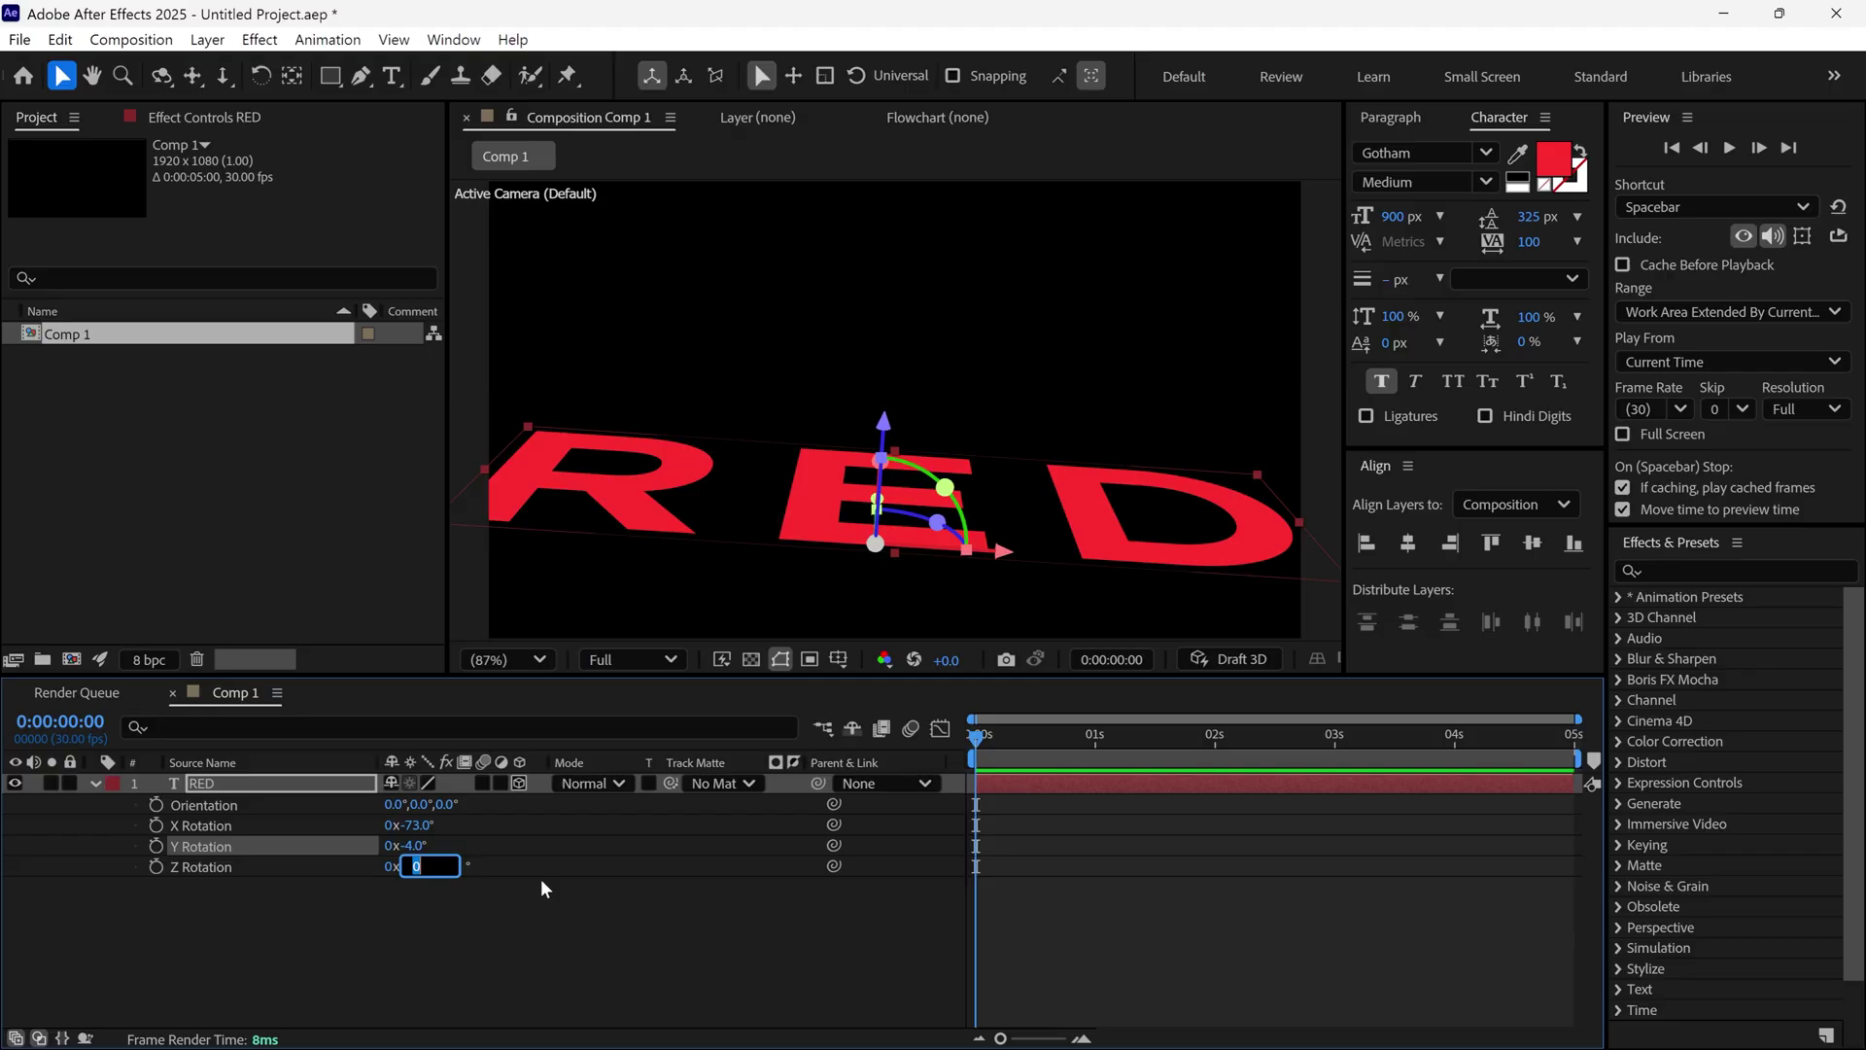
type("-60")
key("Return")
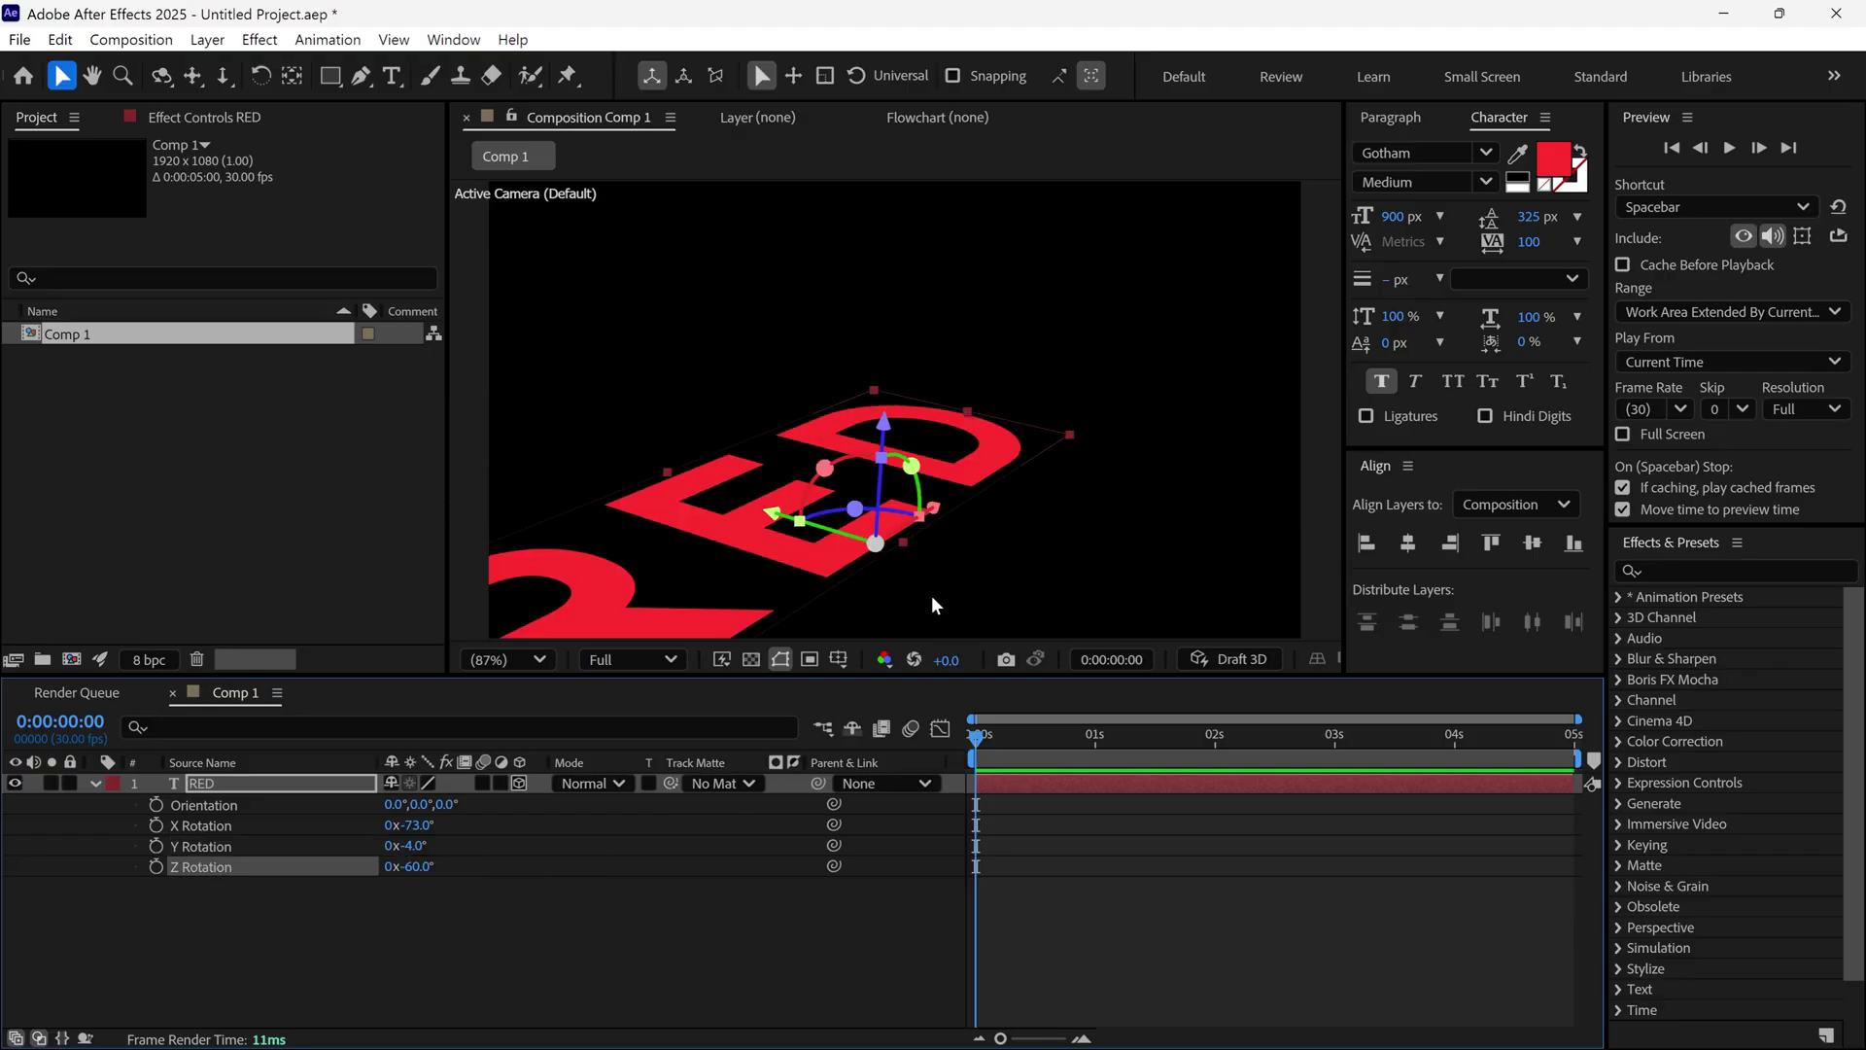
left_click_drag(880, 545, 1056, 435)
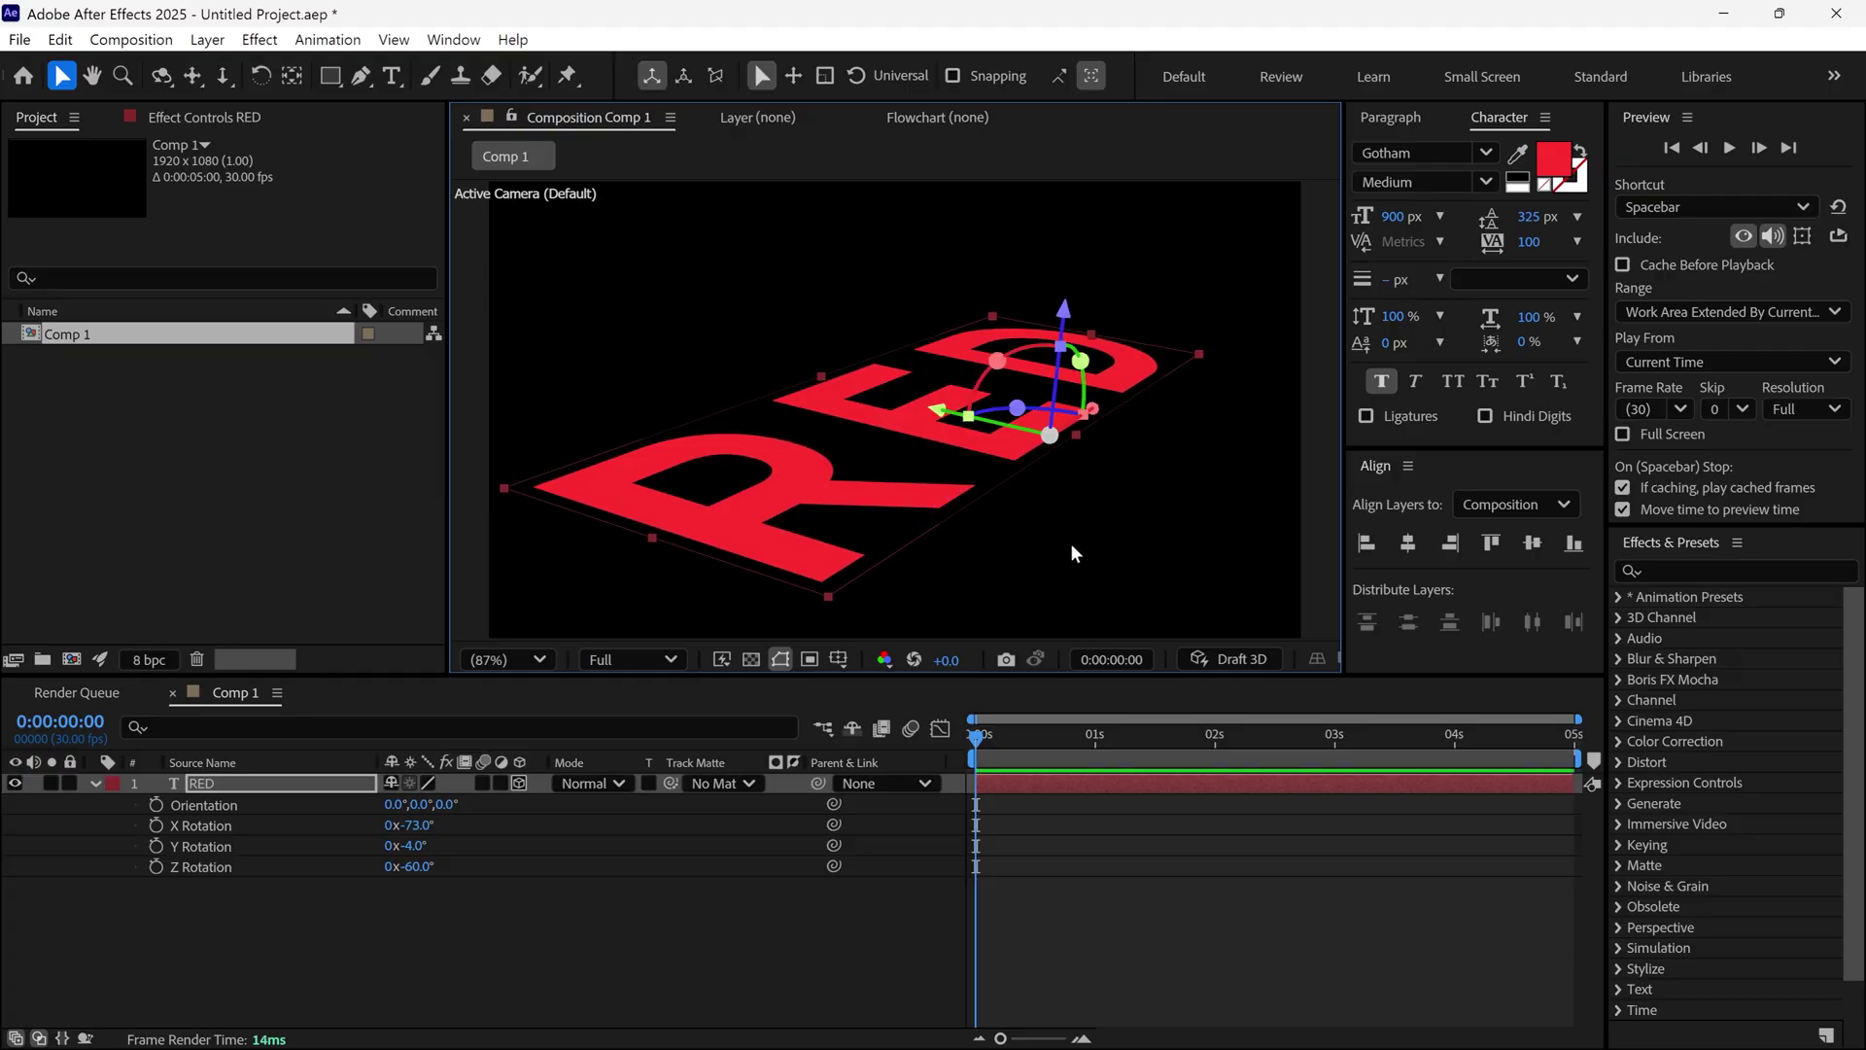
Step: Add a white solid named 'bg' and place it beneath the RED text layer
left_click(95, 784)
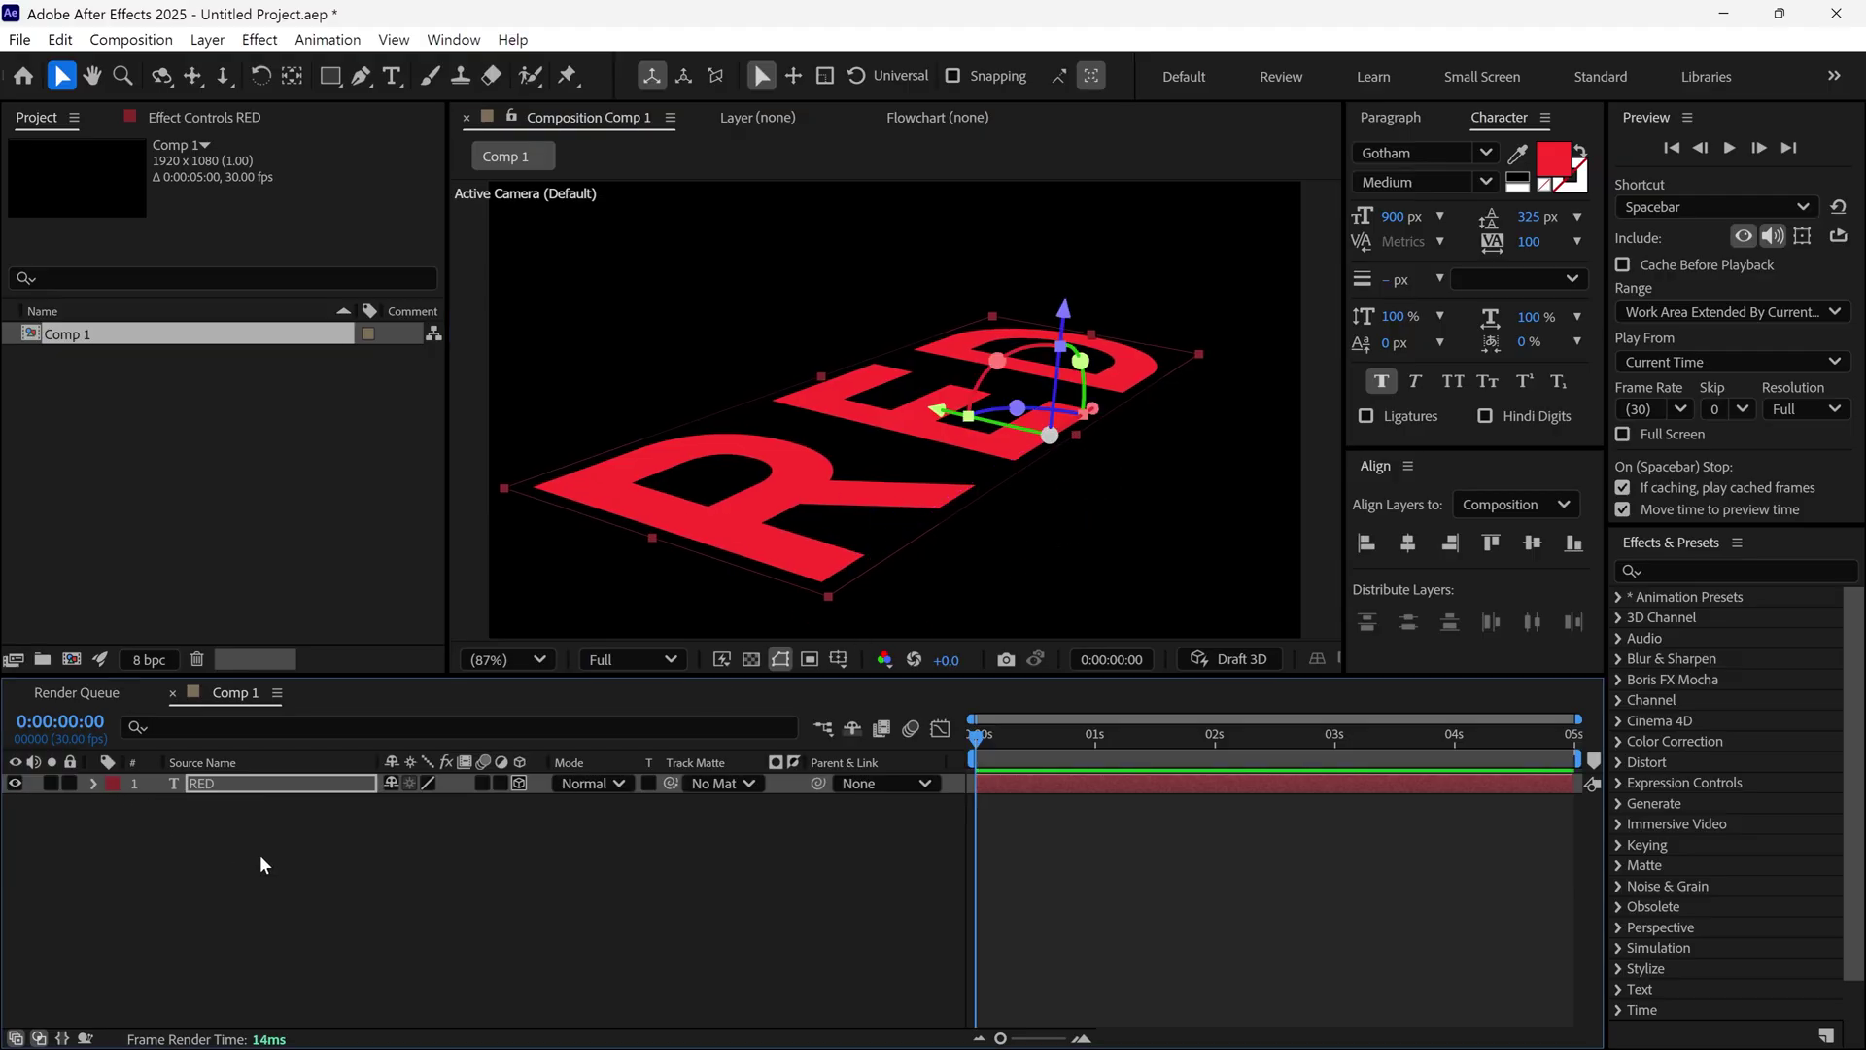
right_click(260, 864)
mouse_move(311, 567)
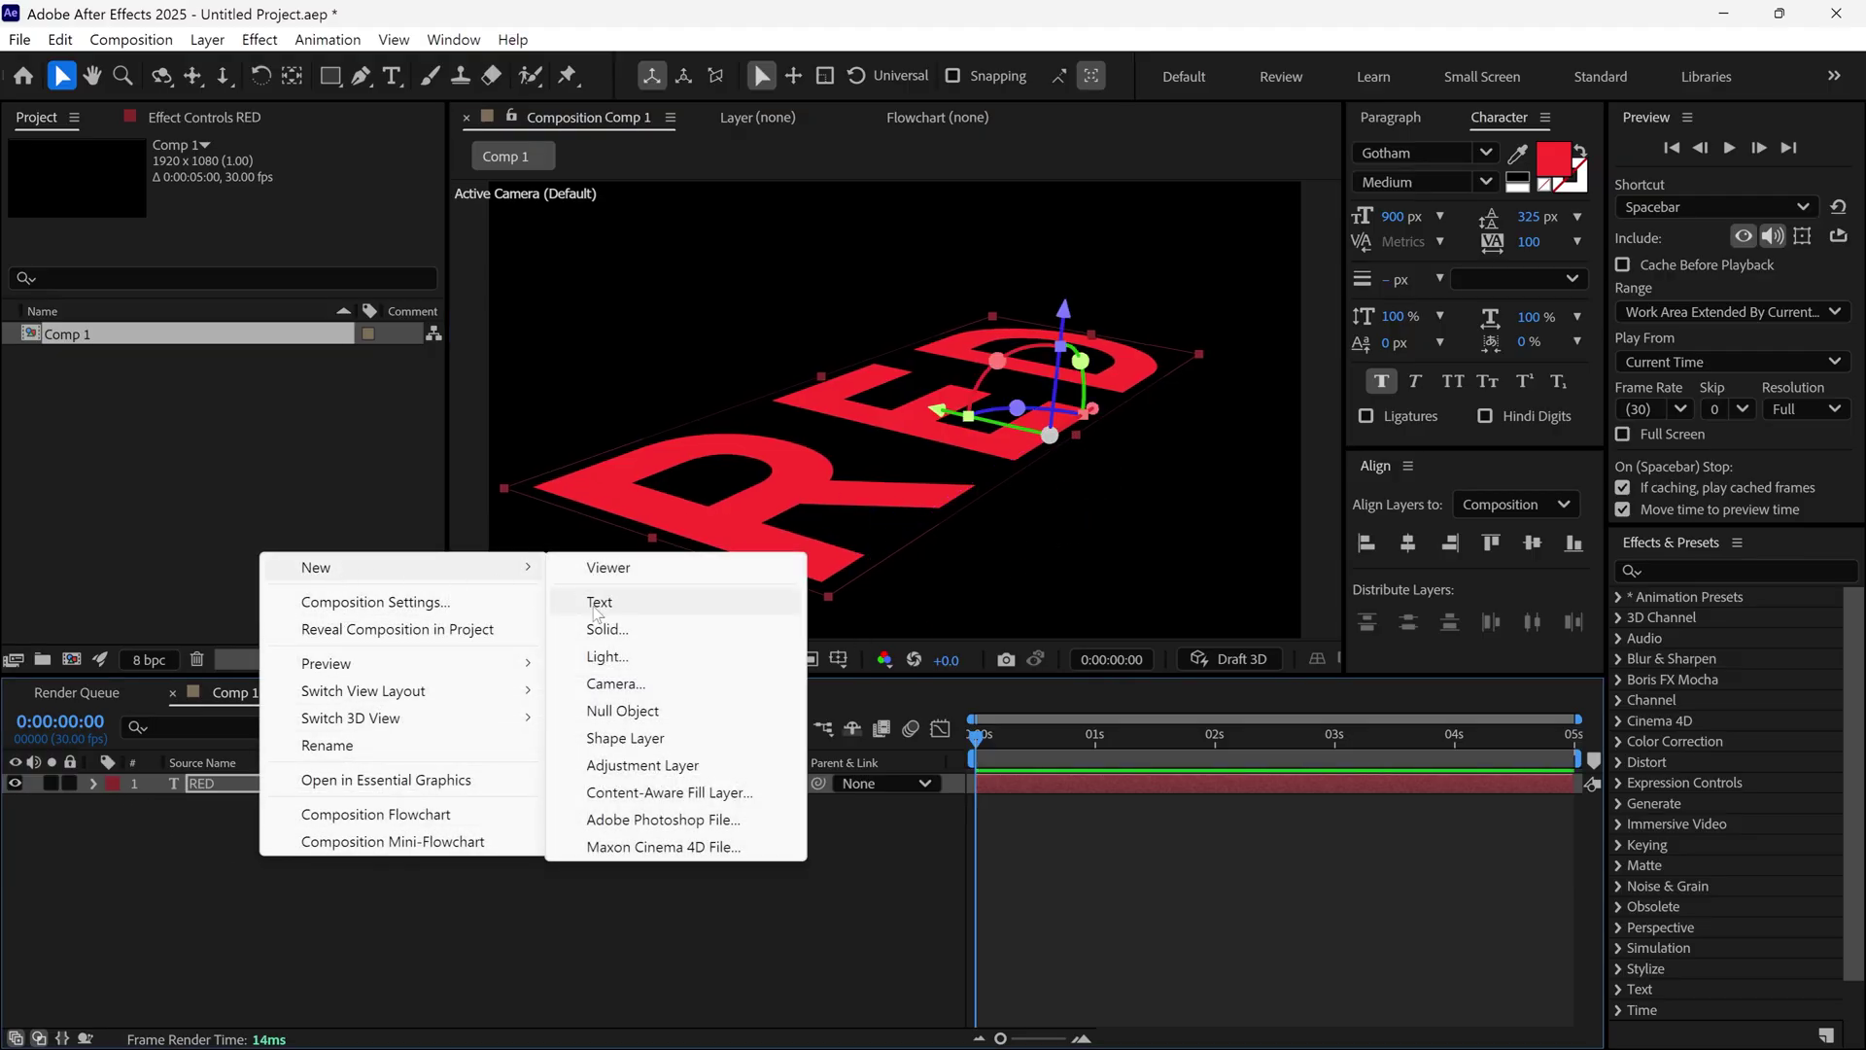
left_click(592, 628)
type("bg")
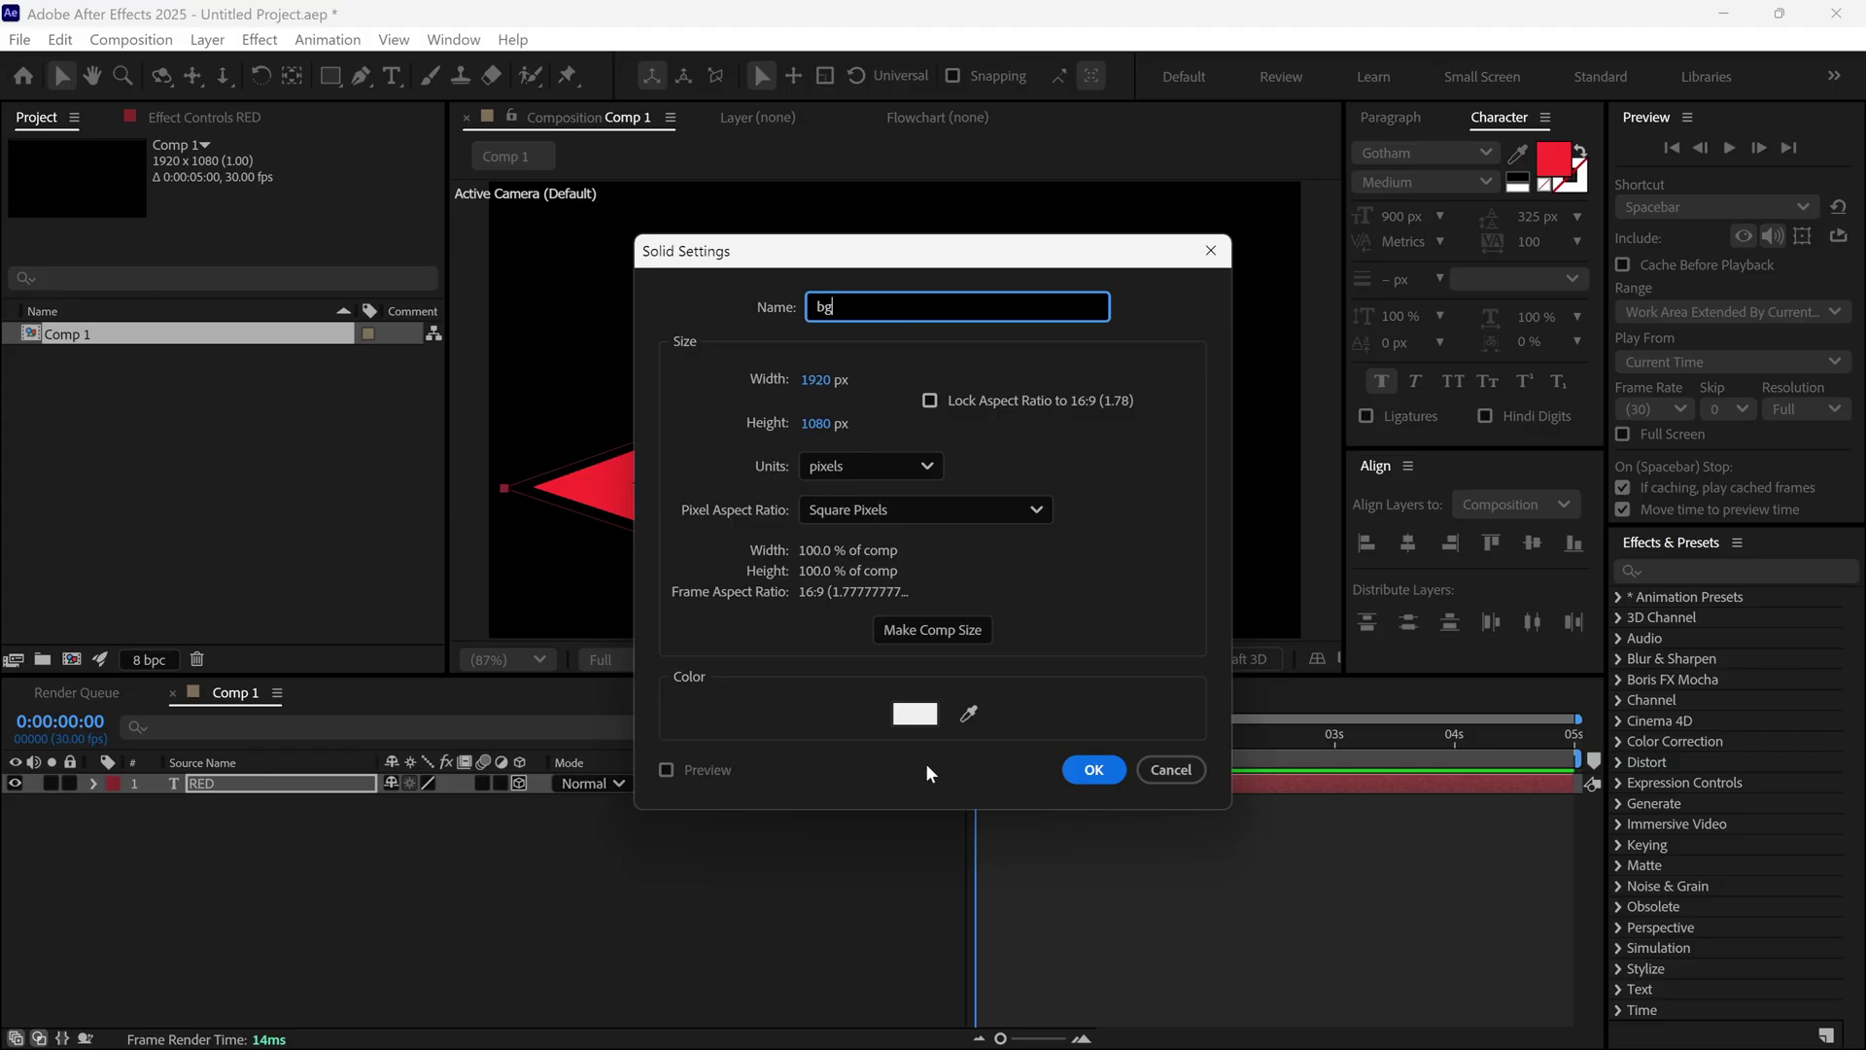
left_click(1095, 770)
left_click_drag(295, 795, 281, 831)
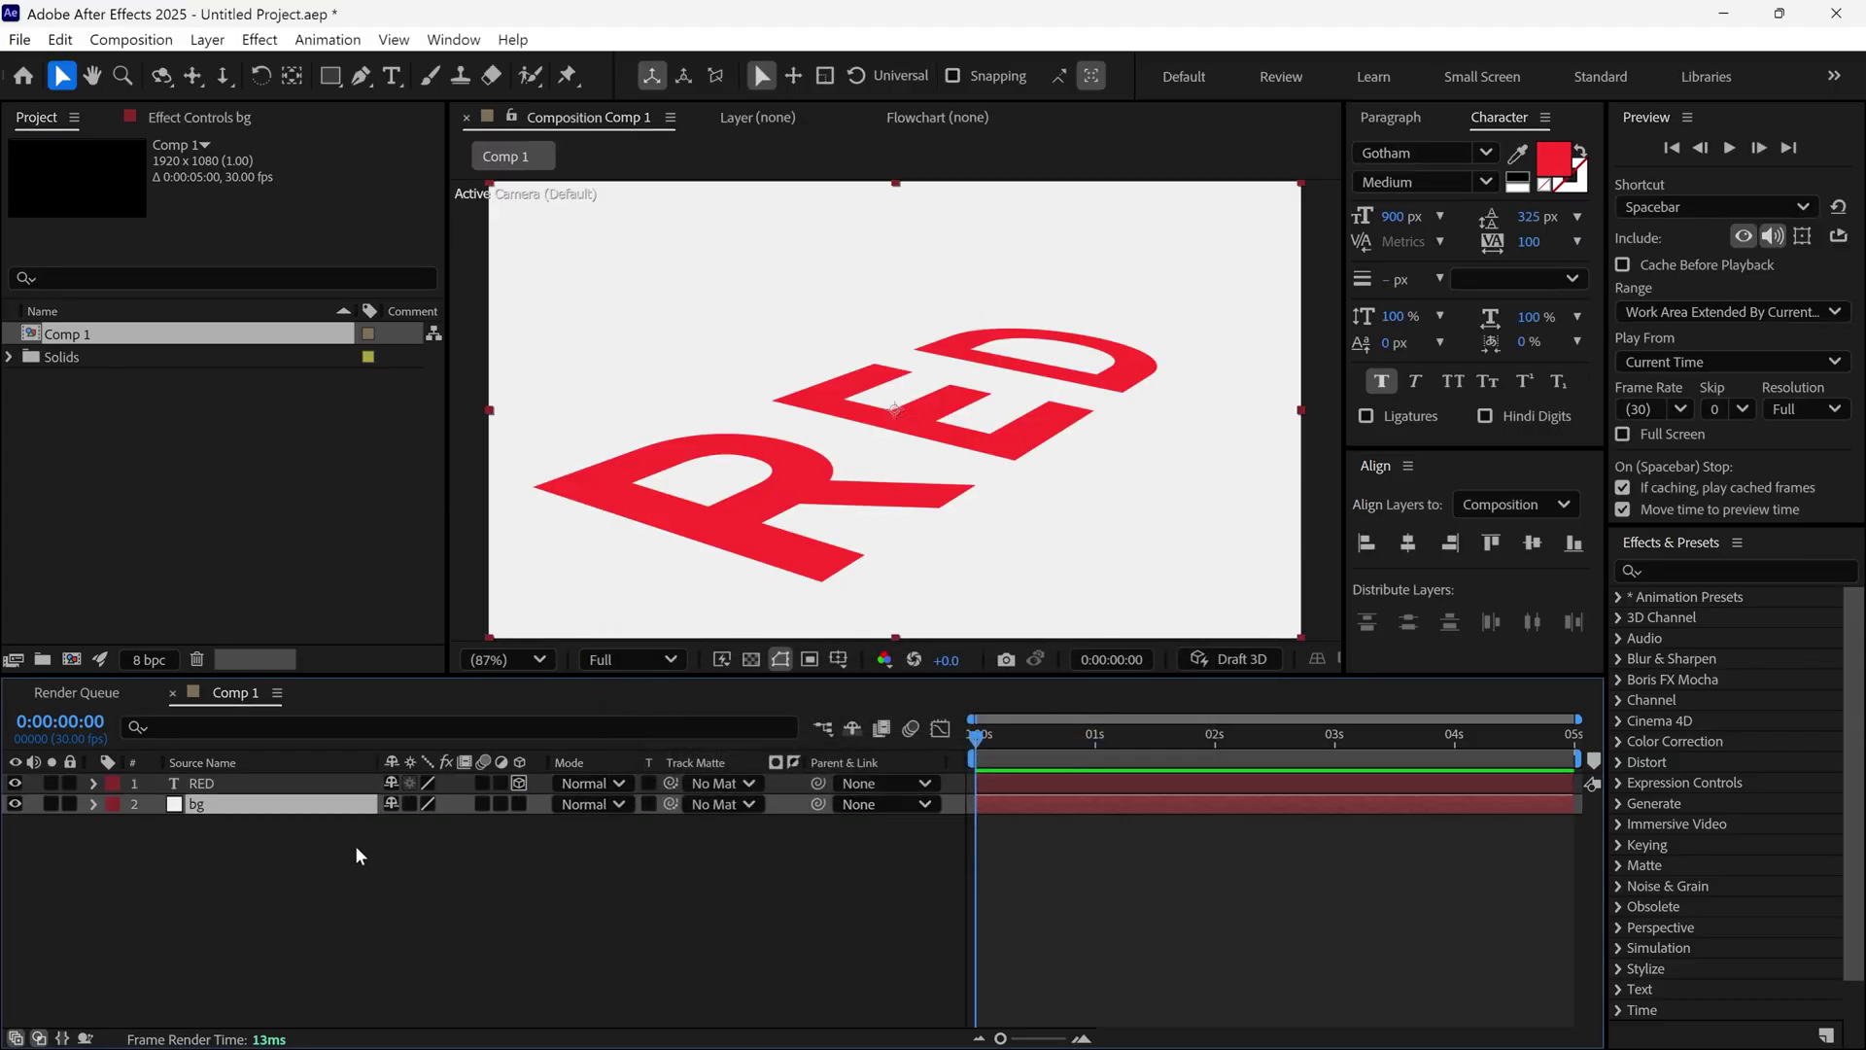
Step: Duplicate the RED layer with Ctrl+D and solo the original RED layer
left_click(257, 788)
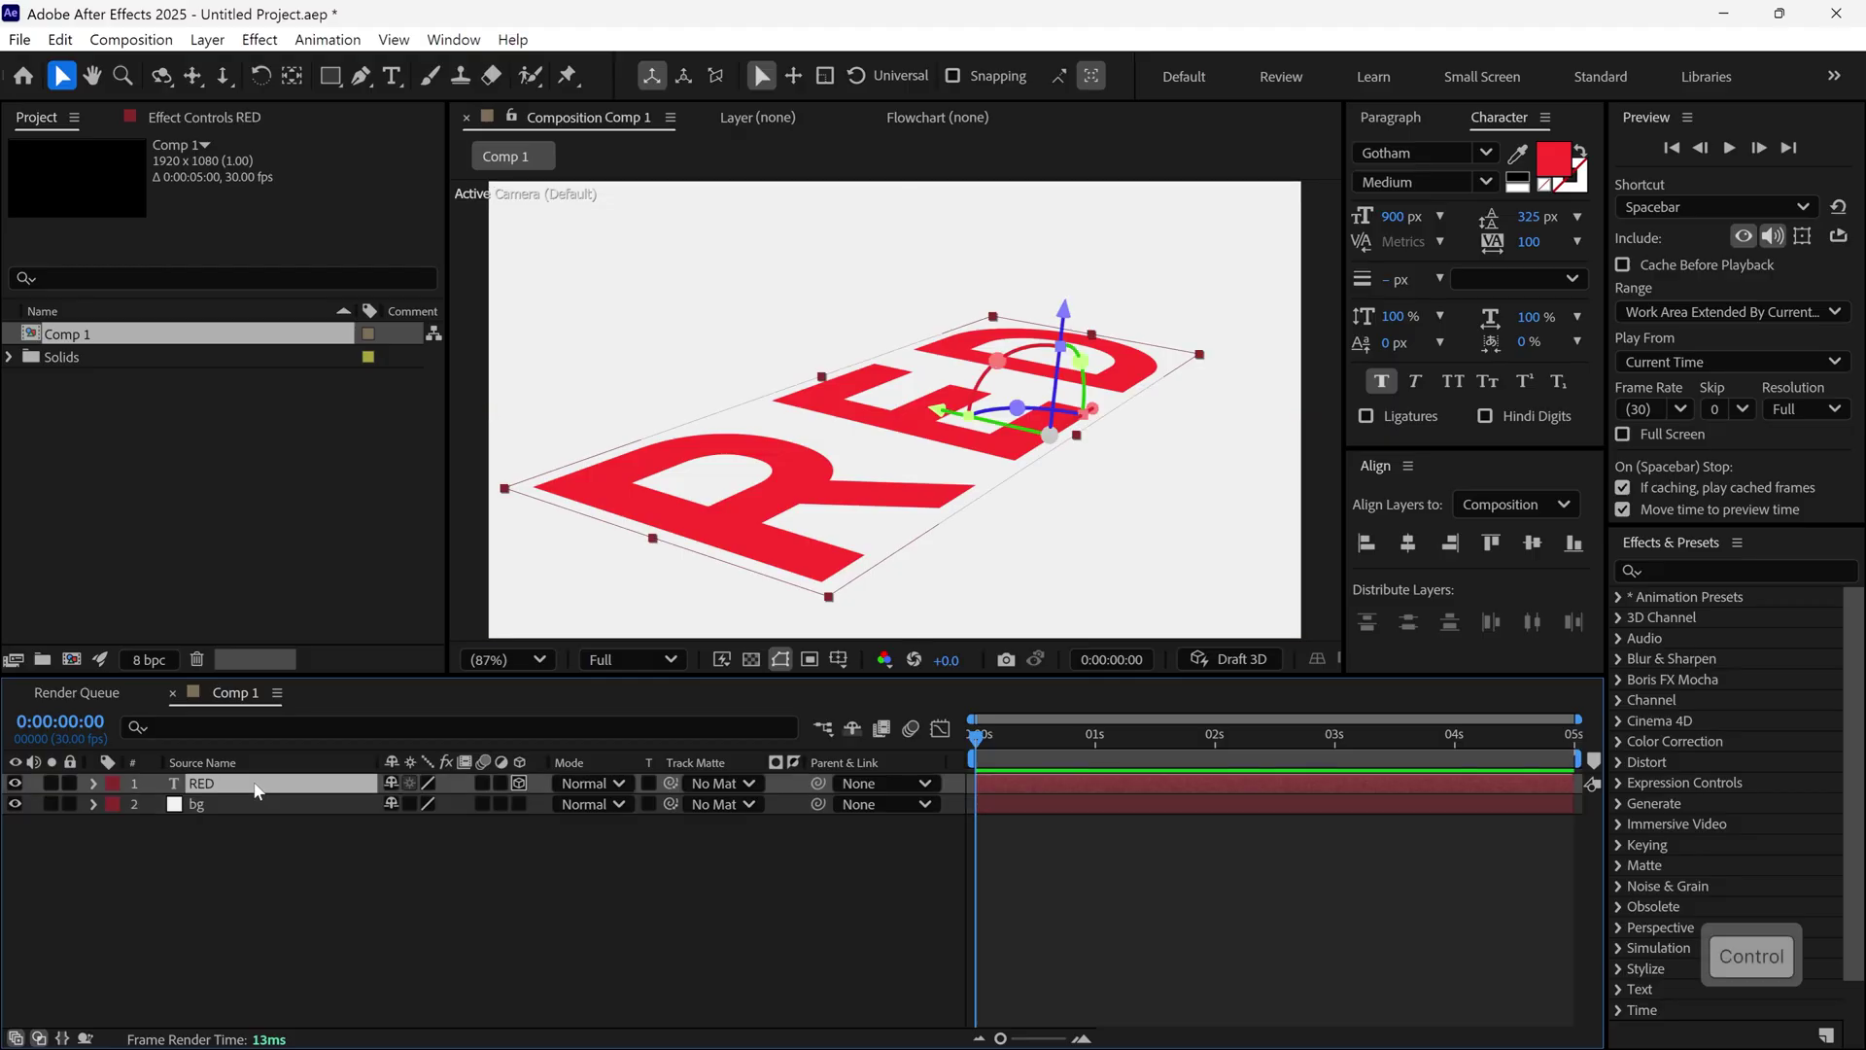
key("ctrl+d")
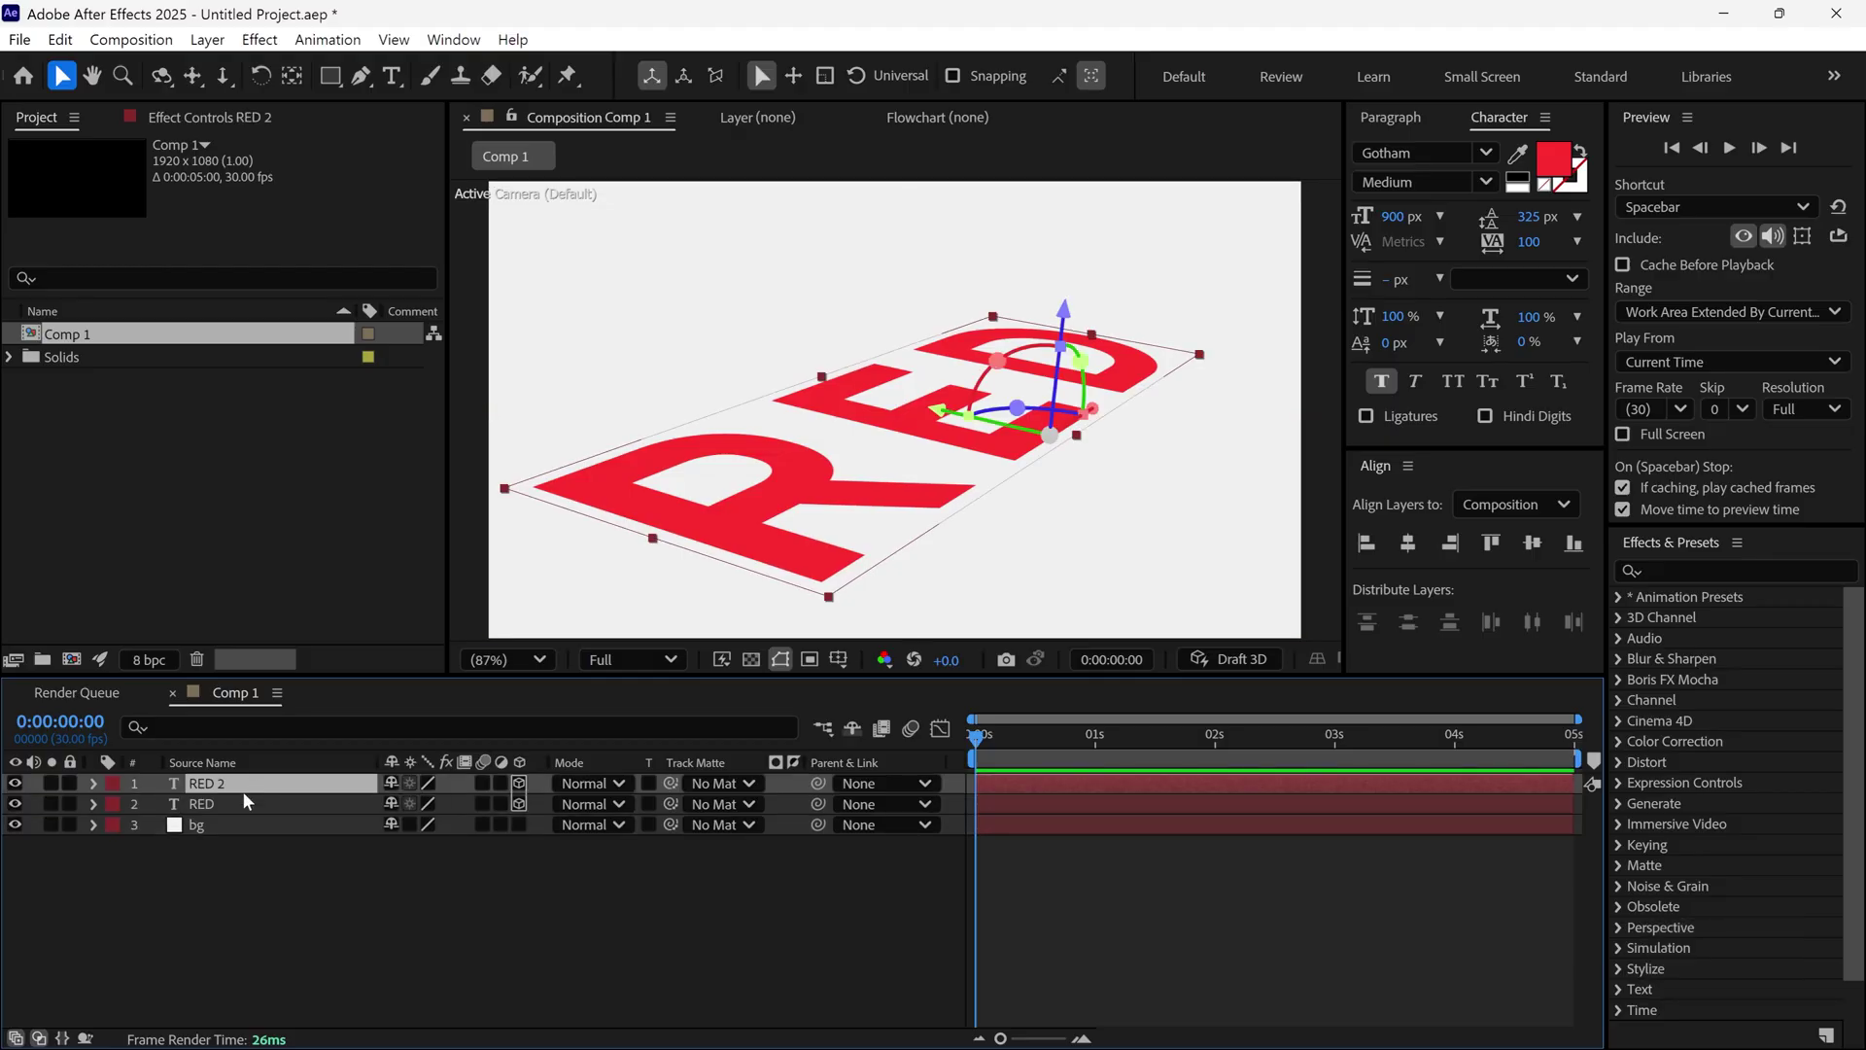
left_click(214, 812)
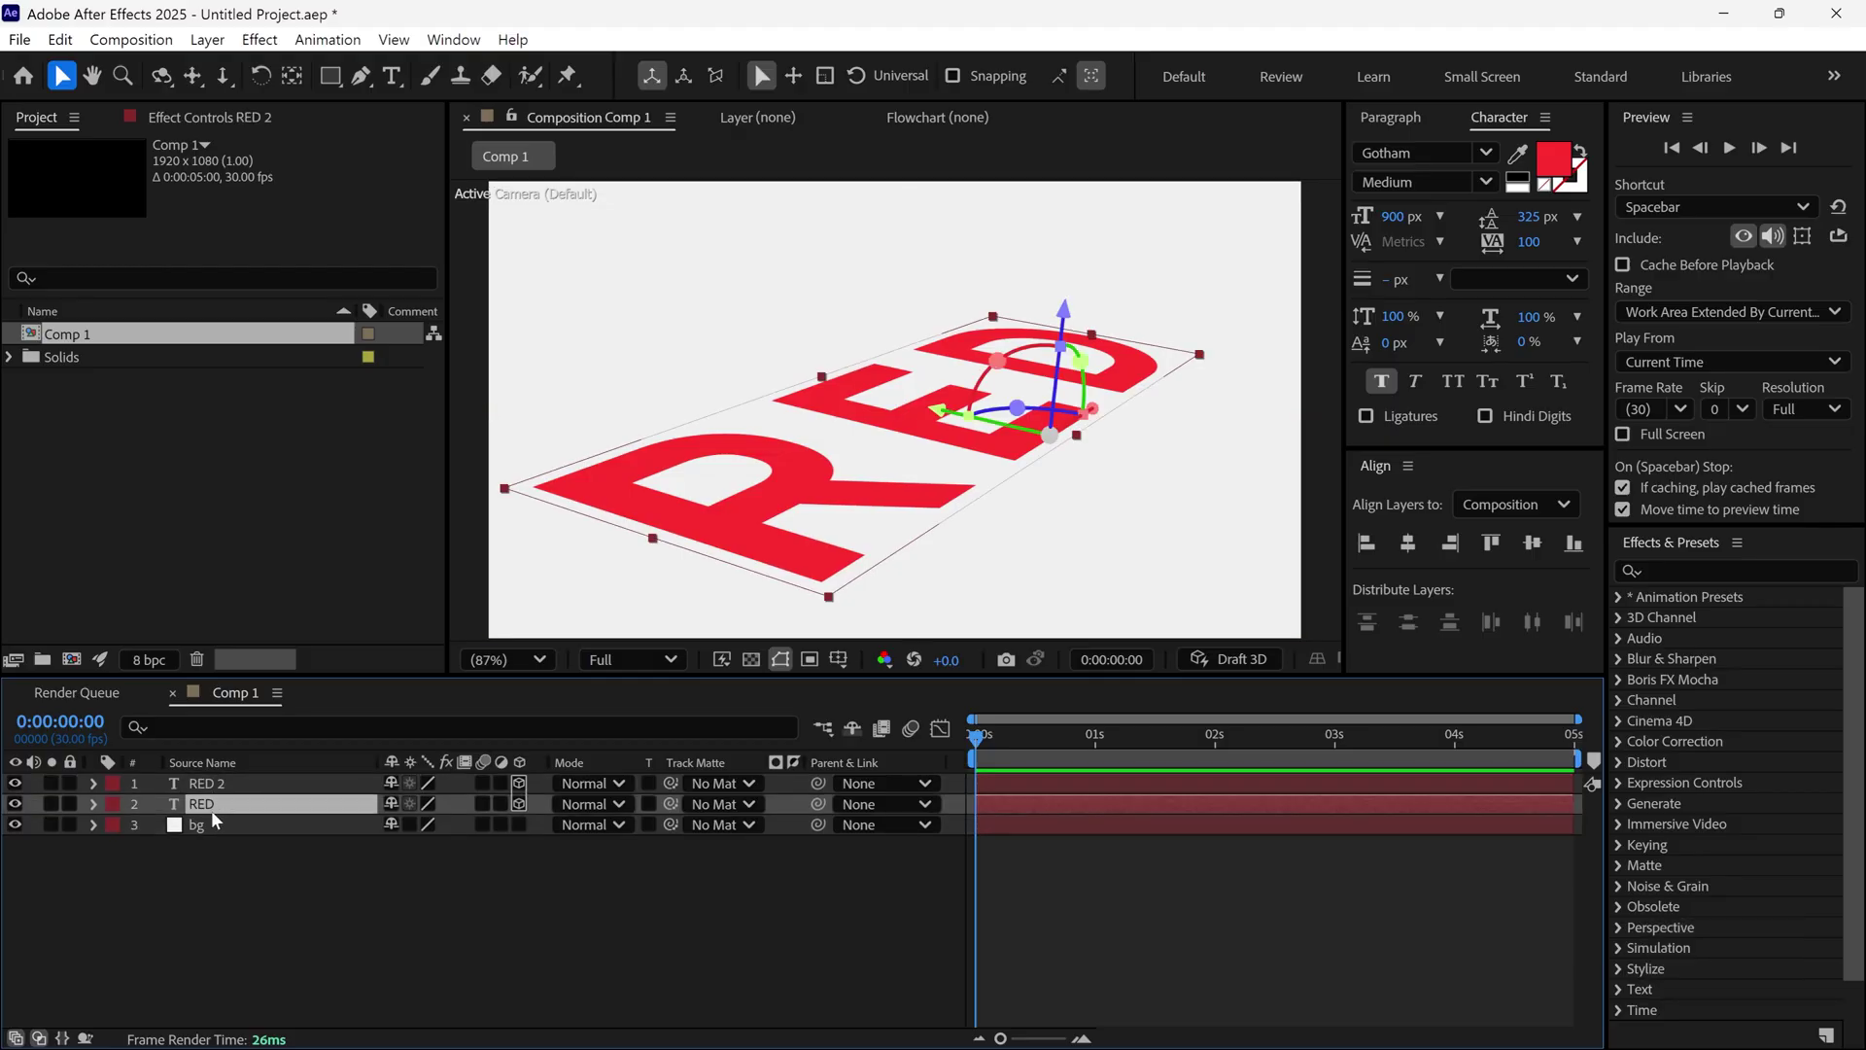
left_click(51, 804)
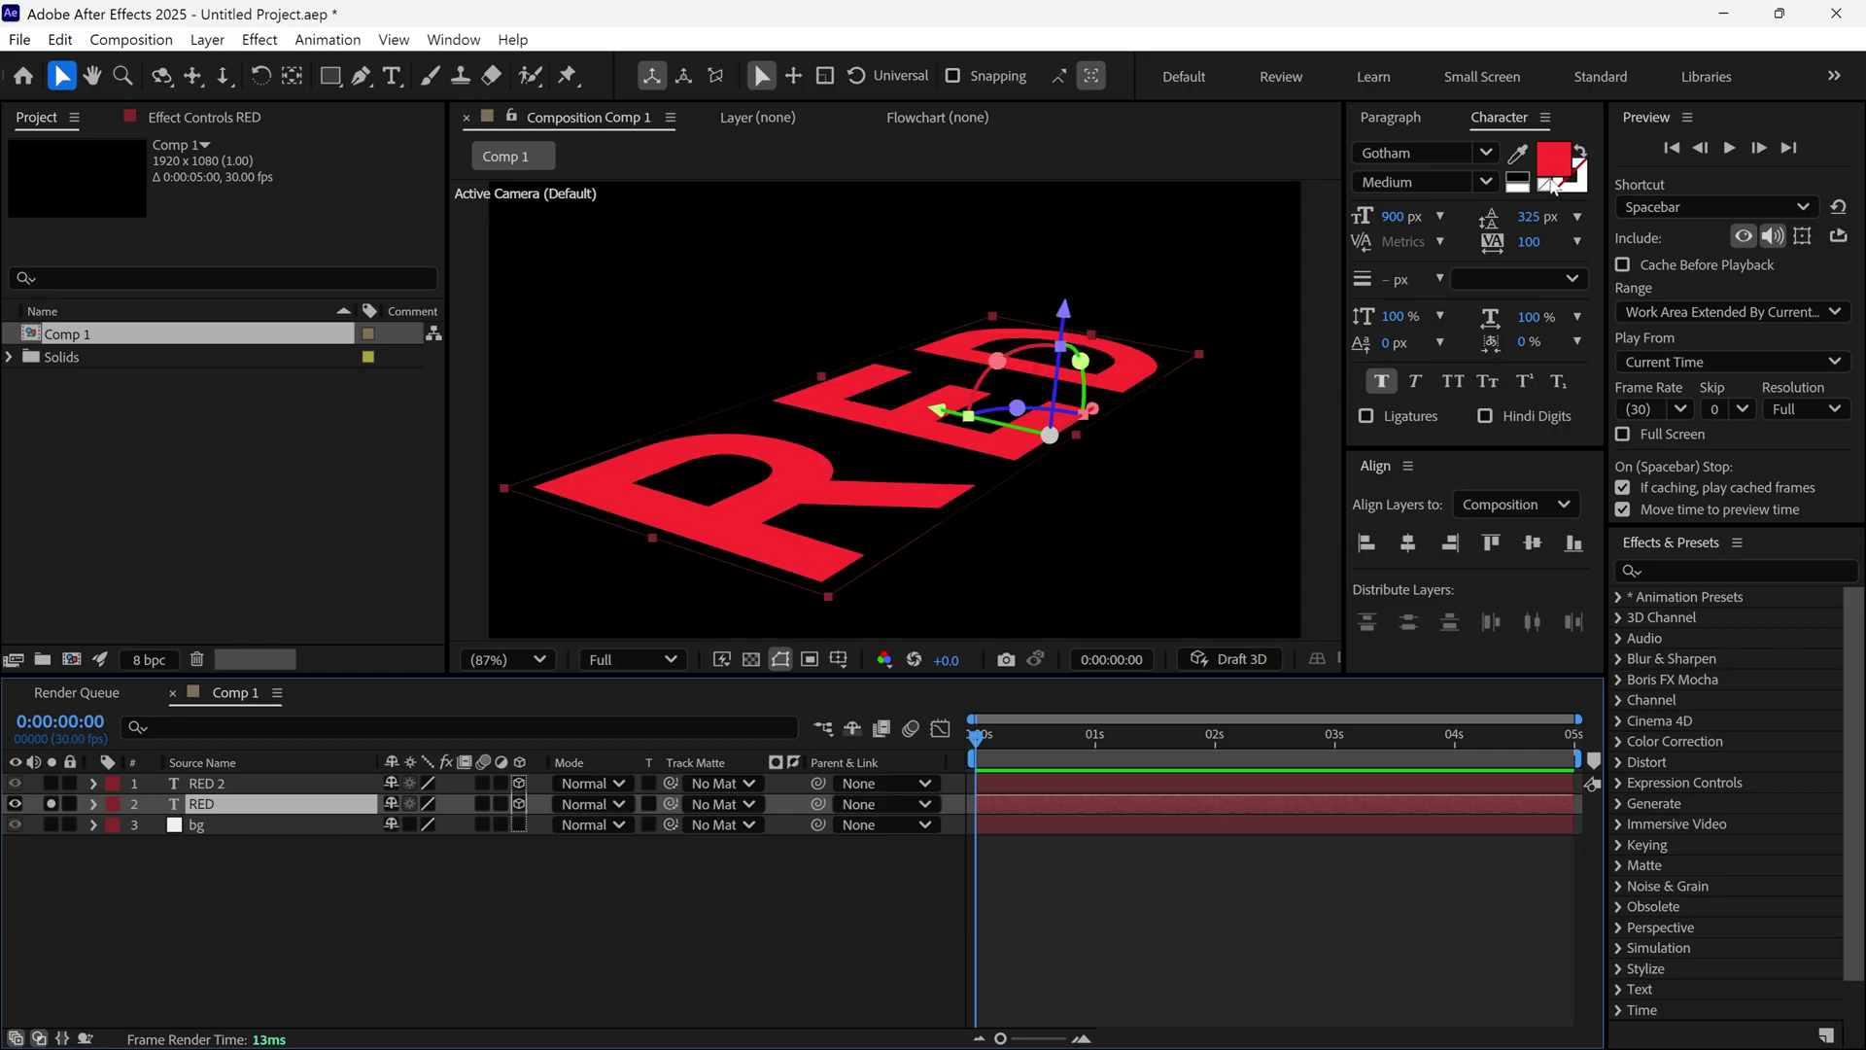
Step: Set the original RED layer's text colour to black, then unsolo it and deselect
left_click(1553, 182)
left_click_drag(738, 350, 1199, 261)
left_click(1195, 441)
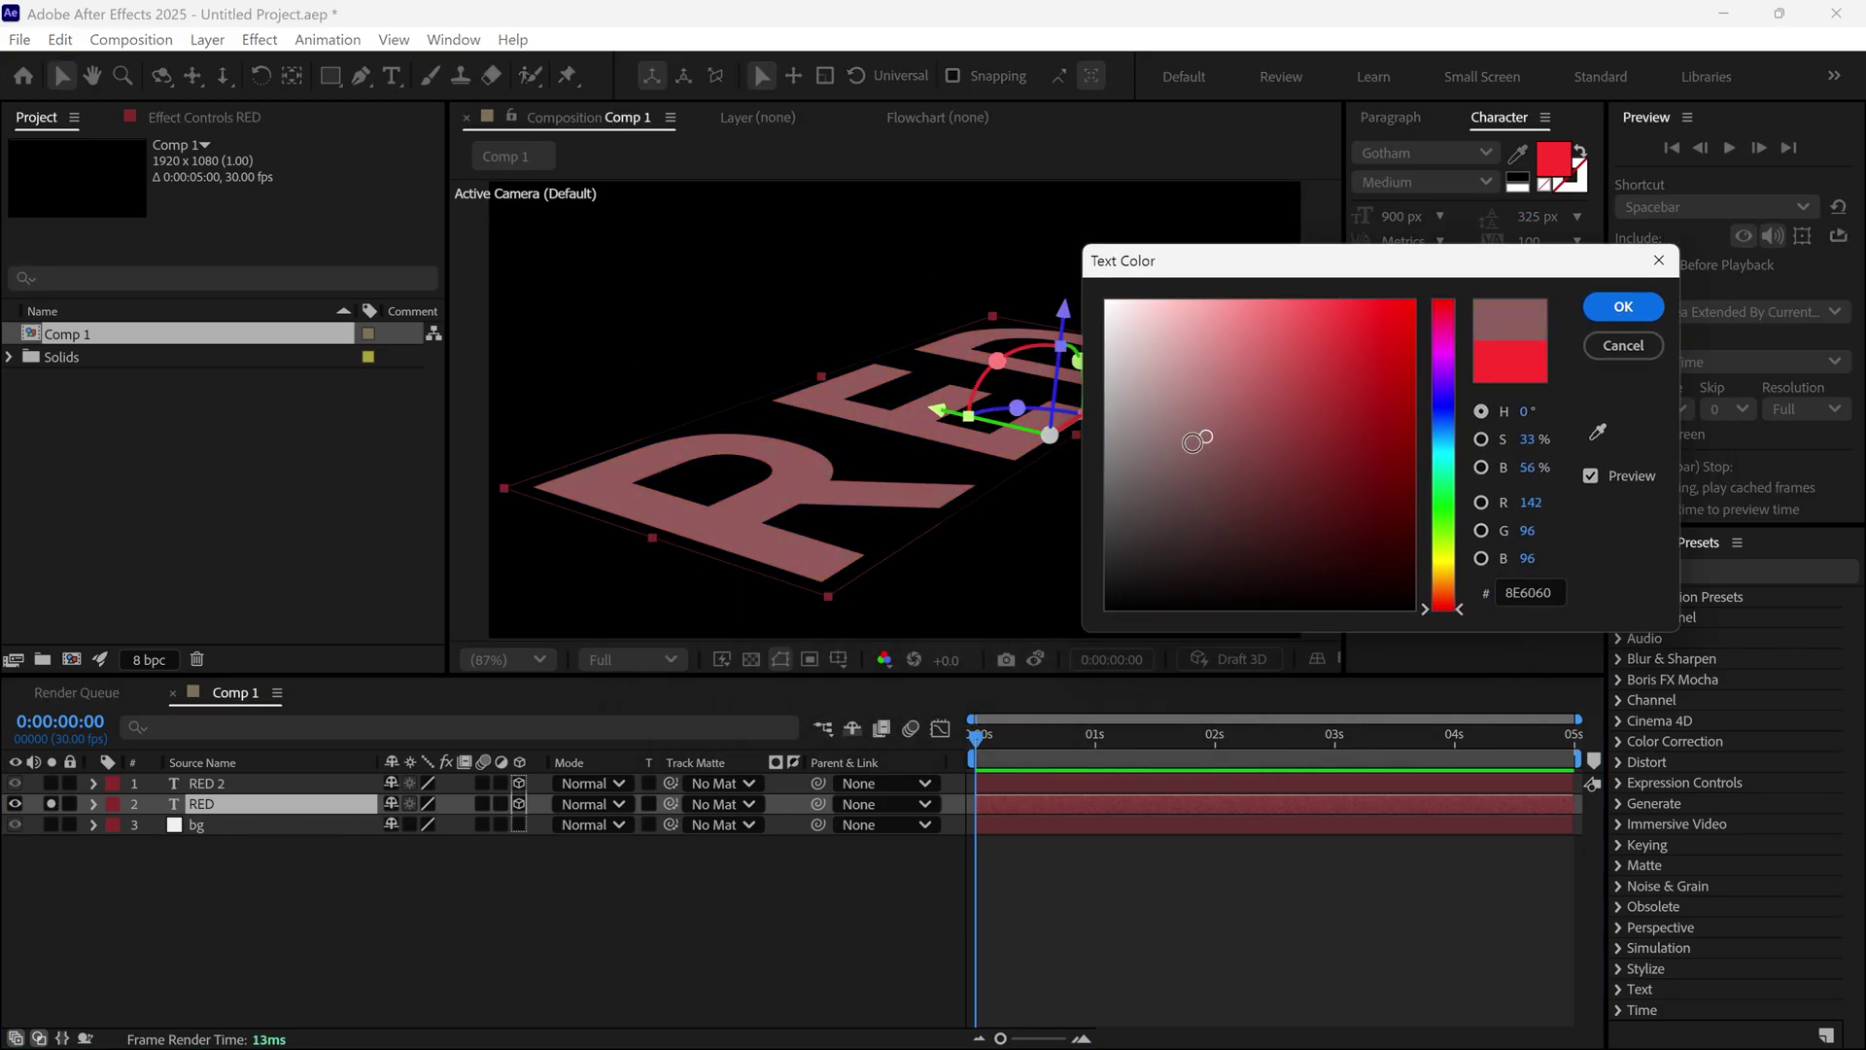
left_click_drag(1195, 441, 1067, 627)
left_click(1621, 306)
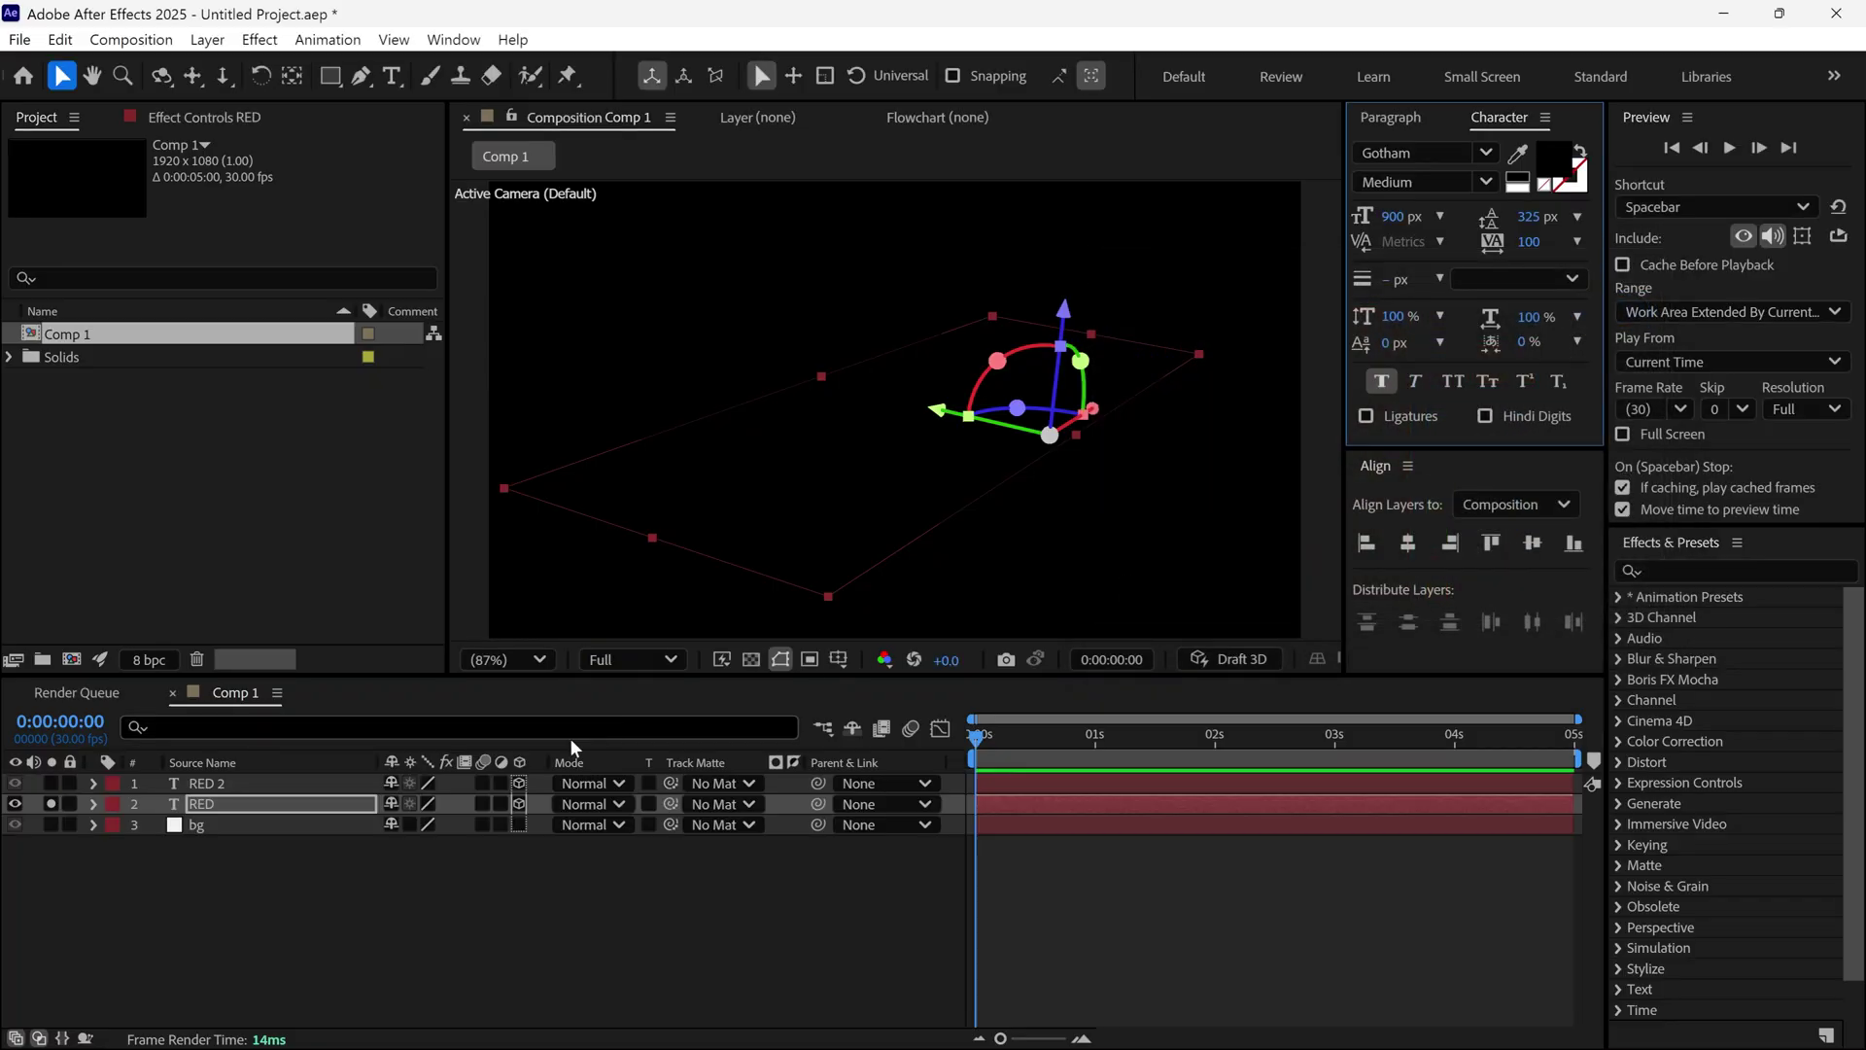
left_click(52, 804)
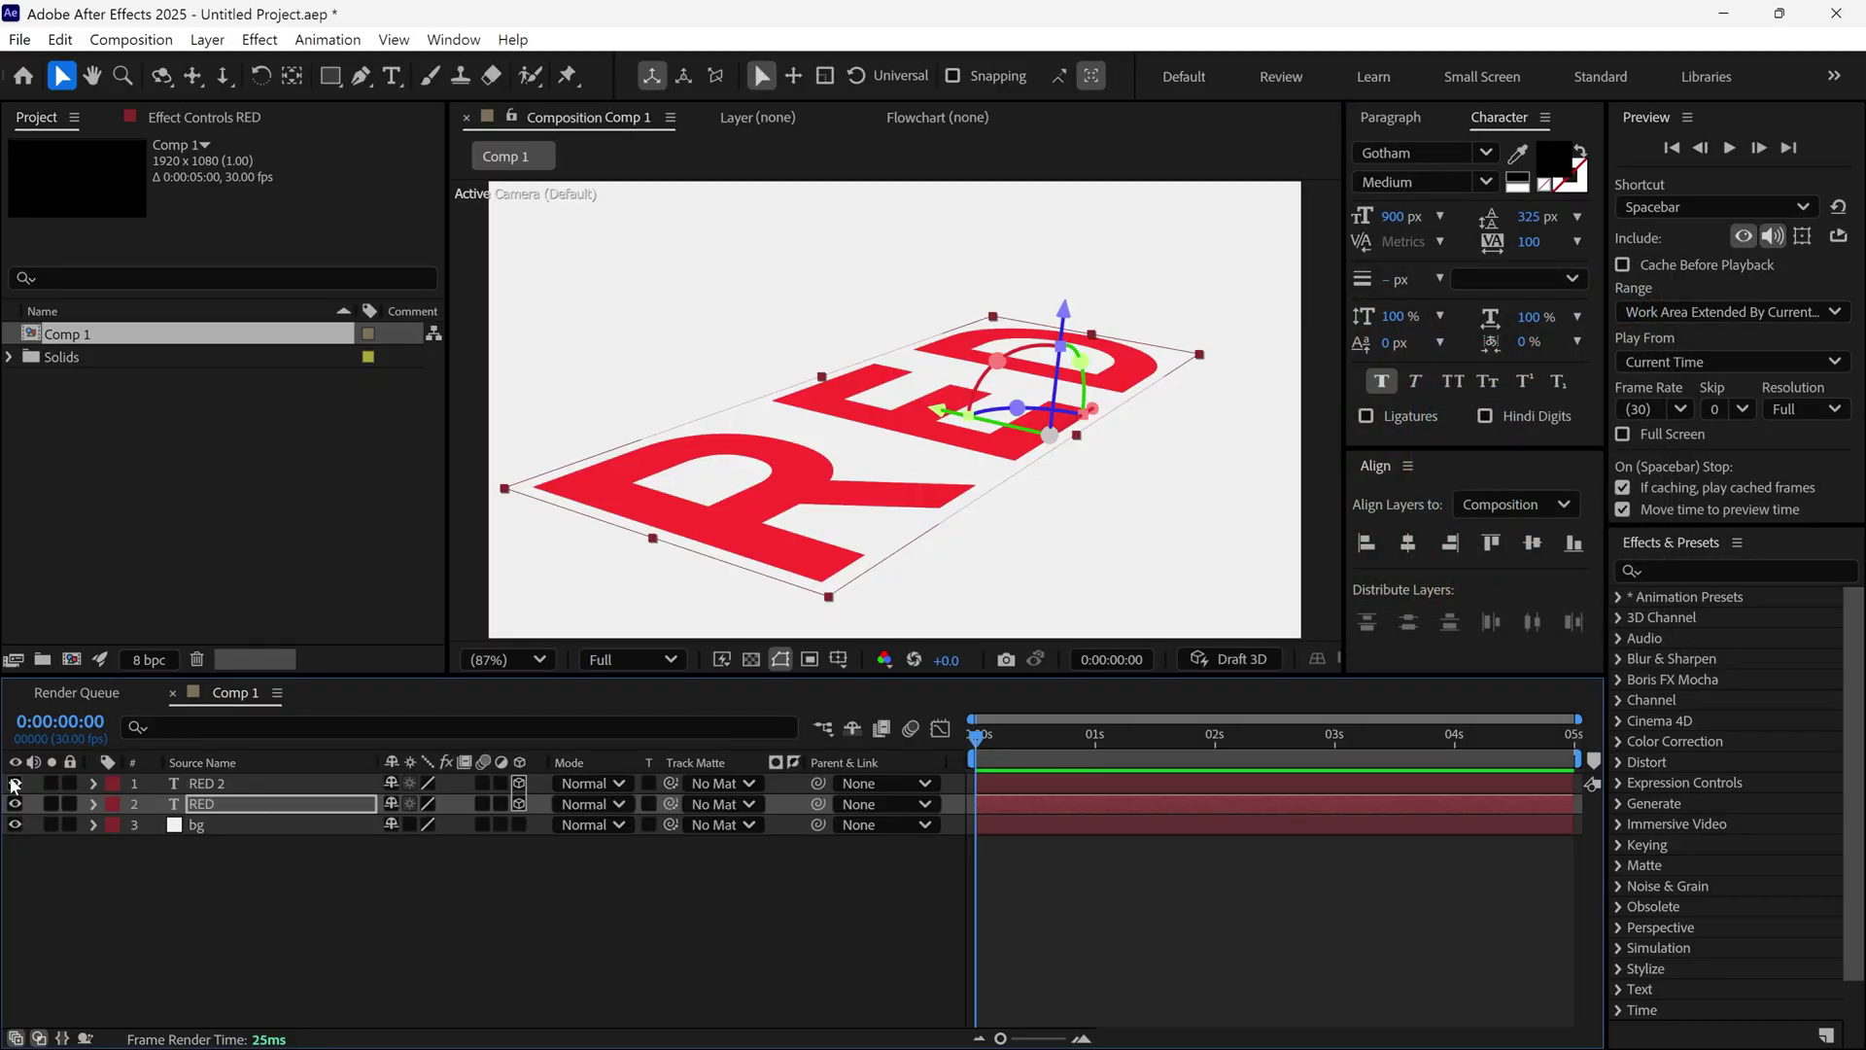
left_click(14, 783)
left_click(14, 784)
left_click(480, 916)
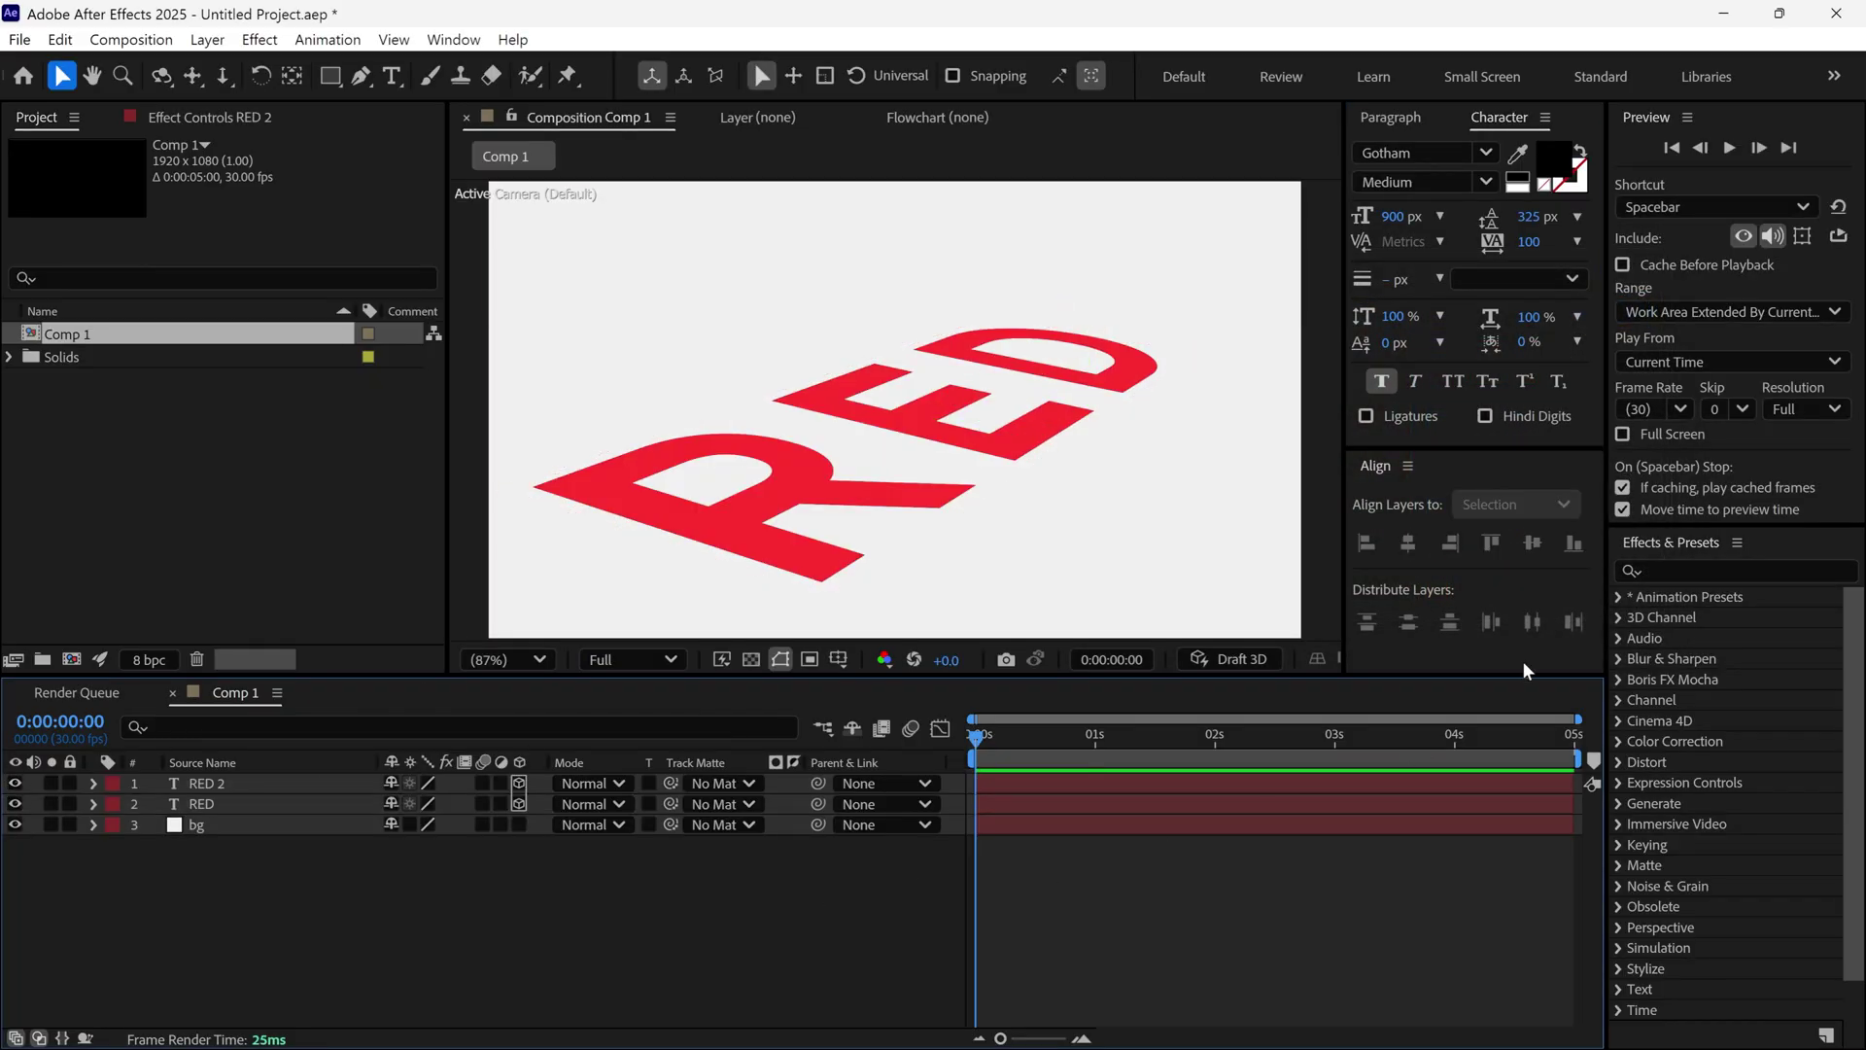
Step: Apply CC Smear to RED 2, pull To inward to 1040.2,500.9, and set Radius to 184
left_click(1682, 572)
left_click(1681, 573)
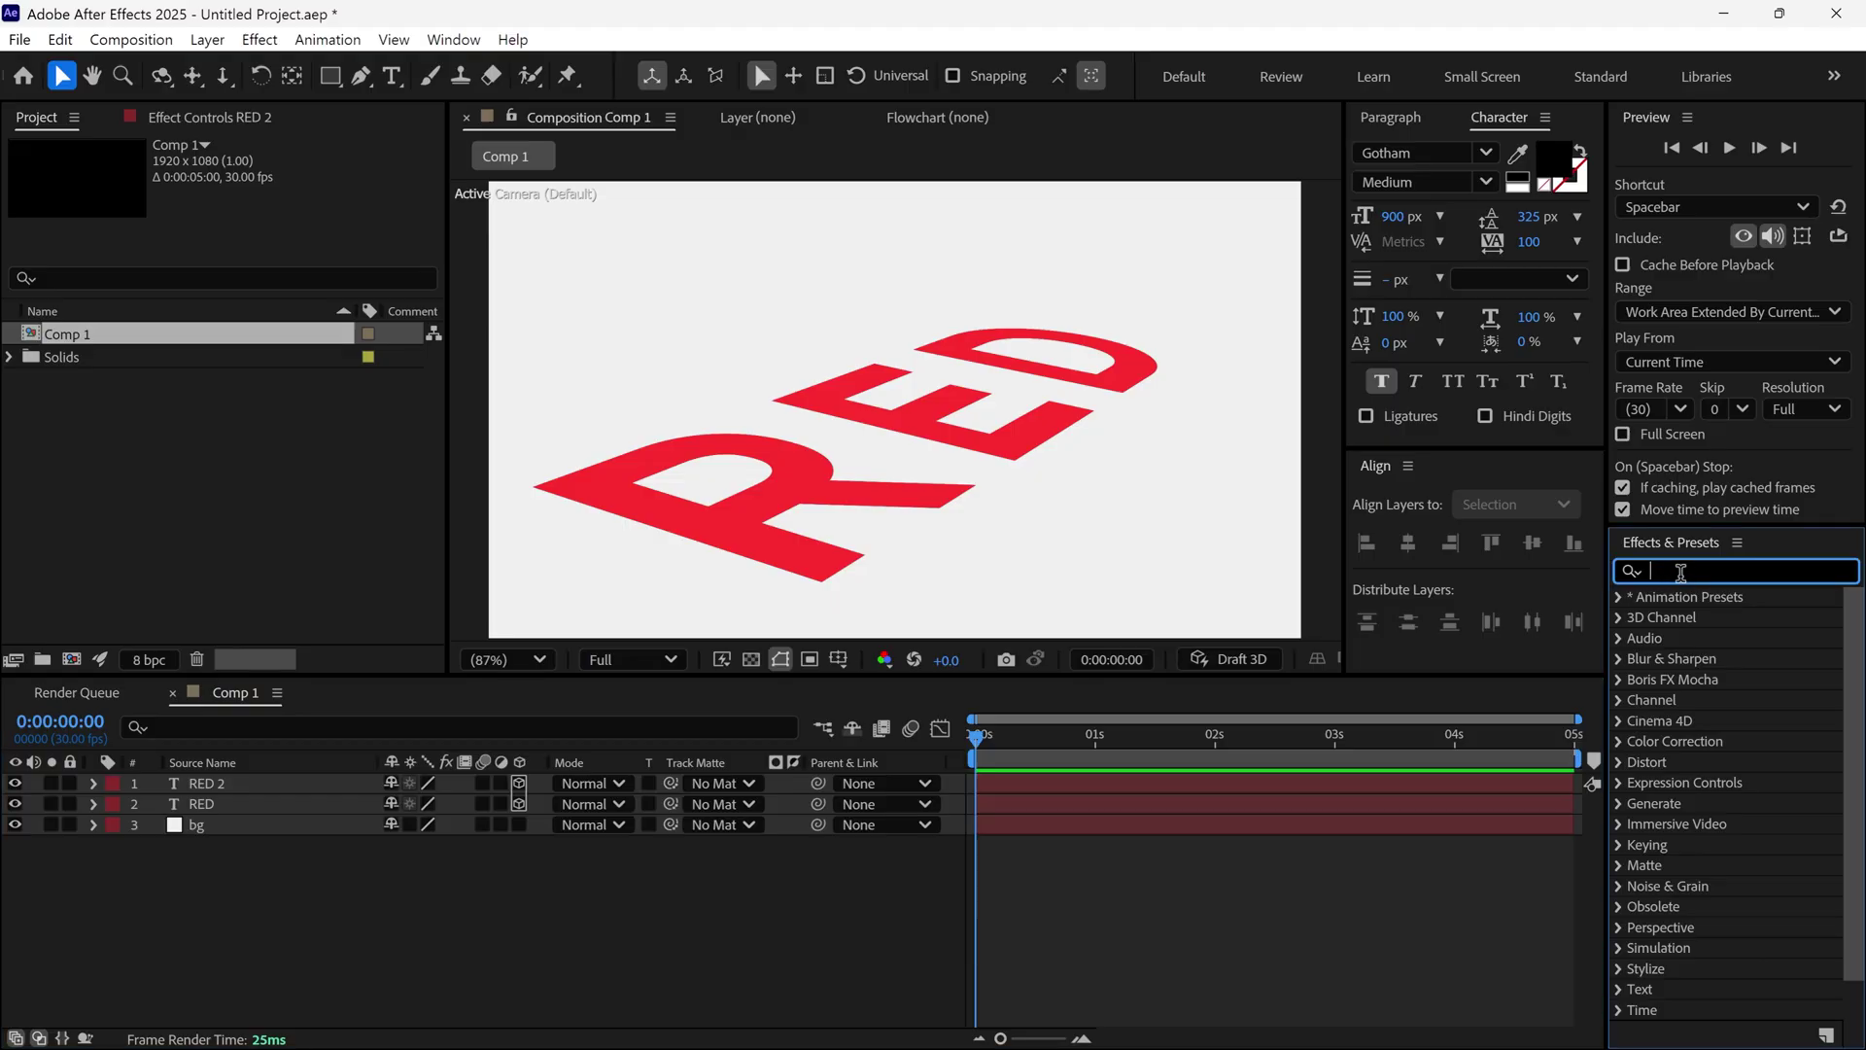
type("cc smear")
mouse_move(1701, 617)
left_mouse_down()
mouse_move(1264, 739)
mouse_move(680, 783)
mouse_move(321, 783)
left_mouse_up()
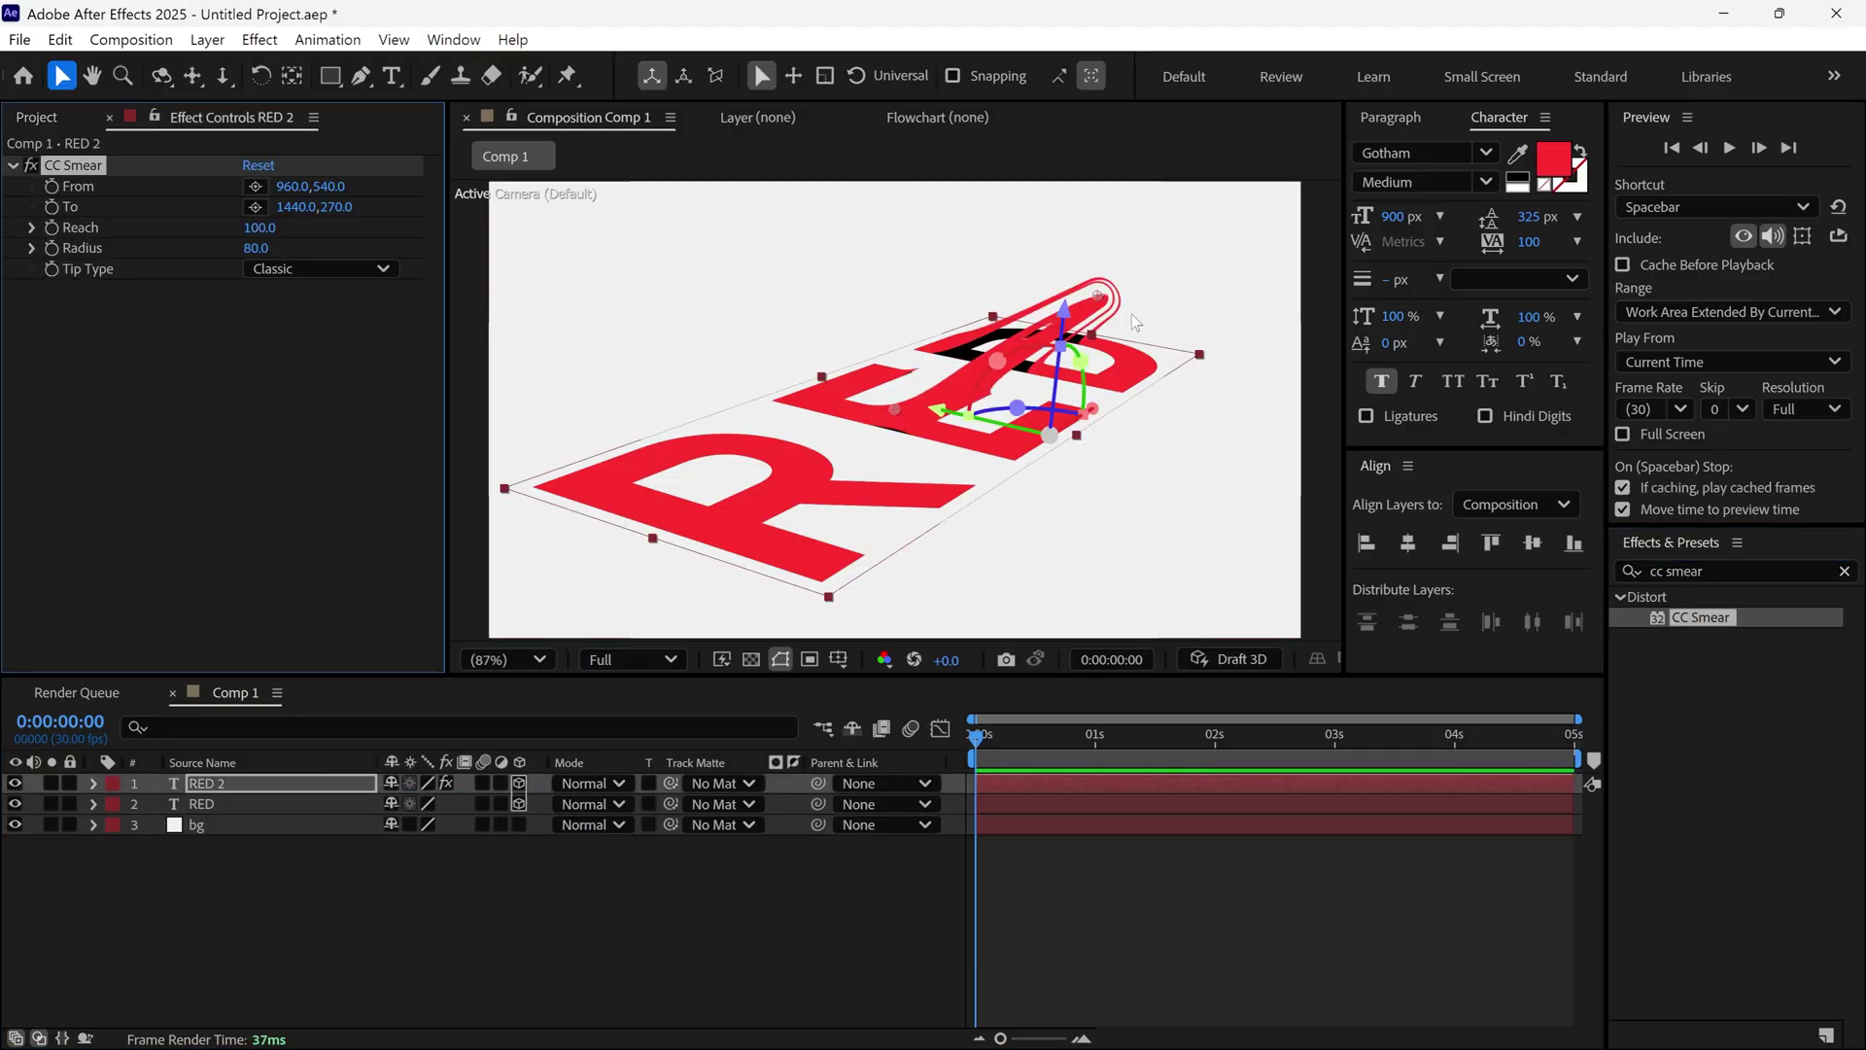
mouse_move(1098, 294)
left_mouse_down()
mouse_move(962, 413)
mouse_move(829, 421)
mouse_move(1021, 364)
mouse_move(867, 404)
mouse_move(949, 385)
left_mouse_up()
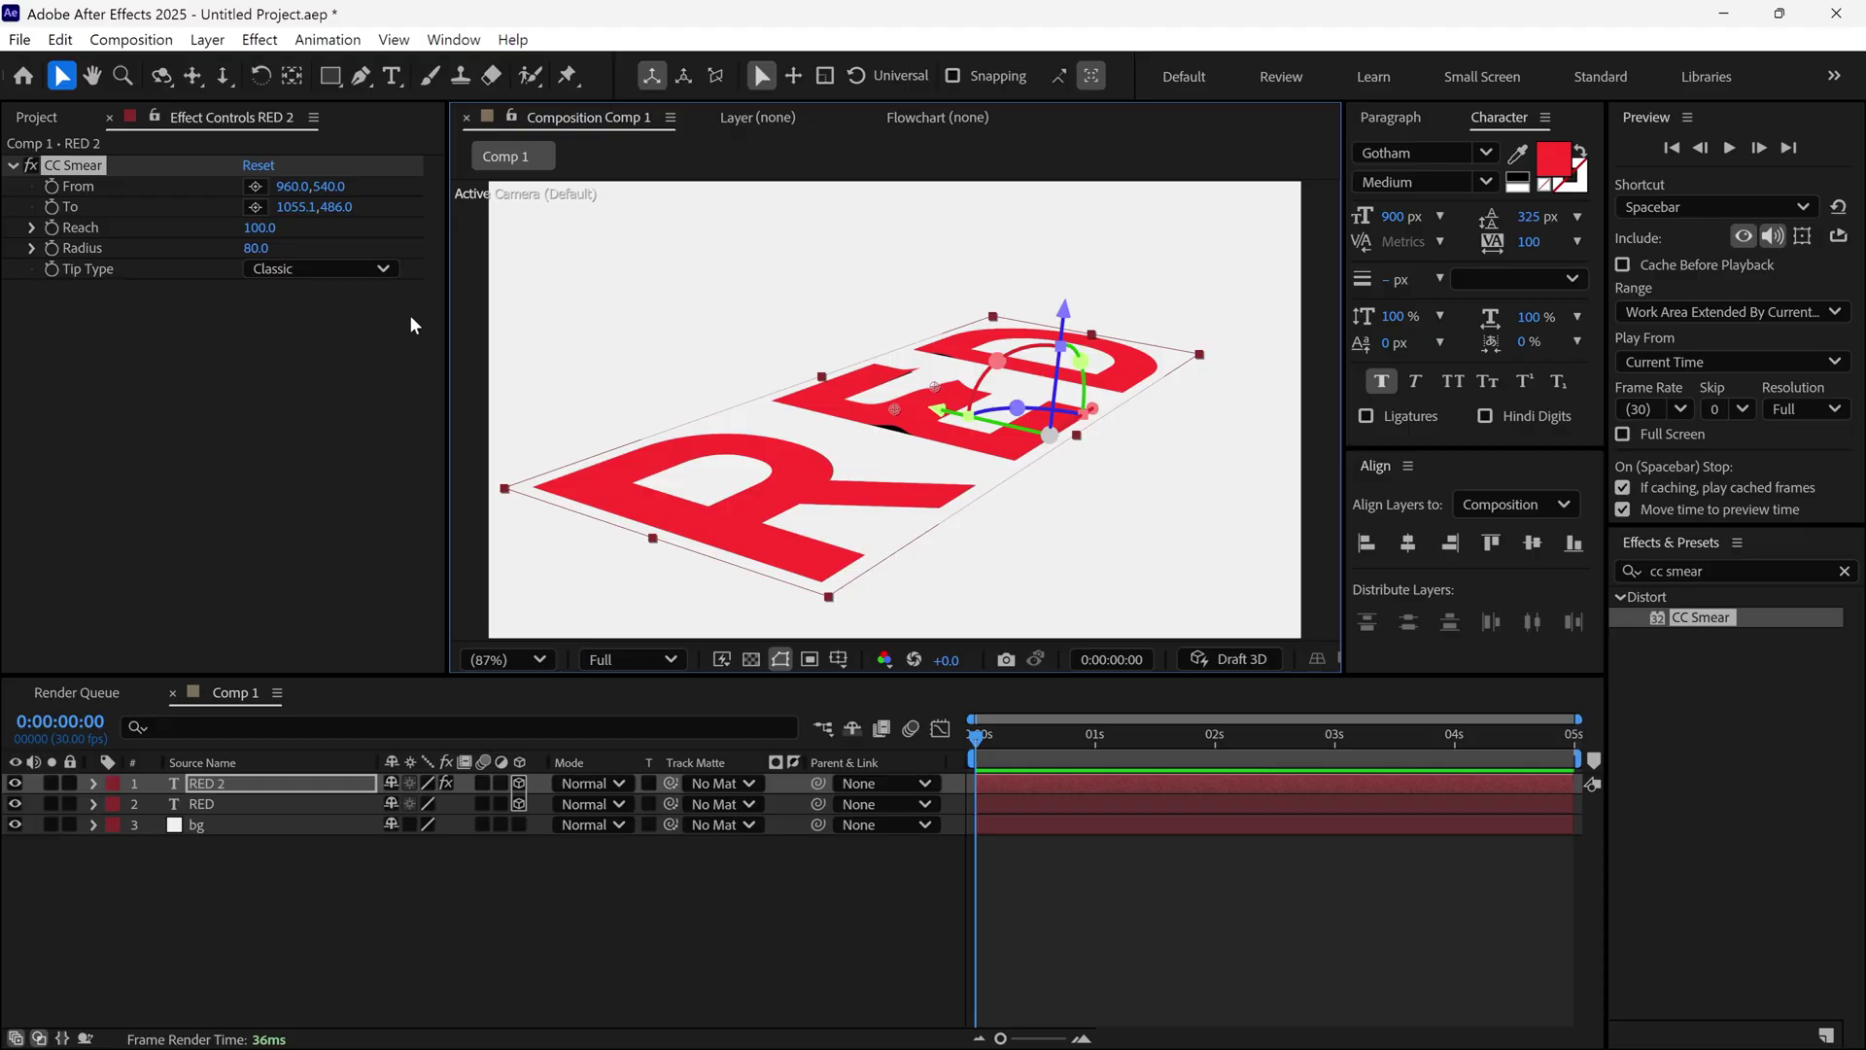
left_click_drag(250, 238, 403, 241)
left_click_drag(933, 387, 927, 394)
left_click_drag(260, 248, 282, 248)
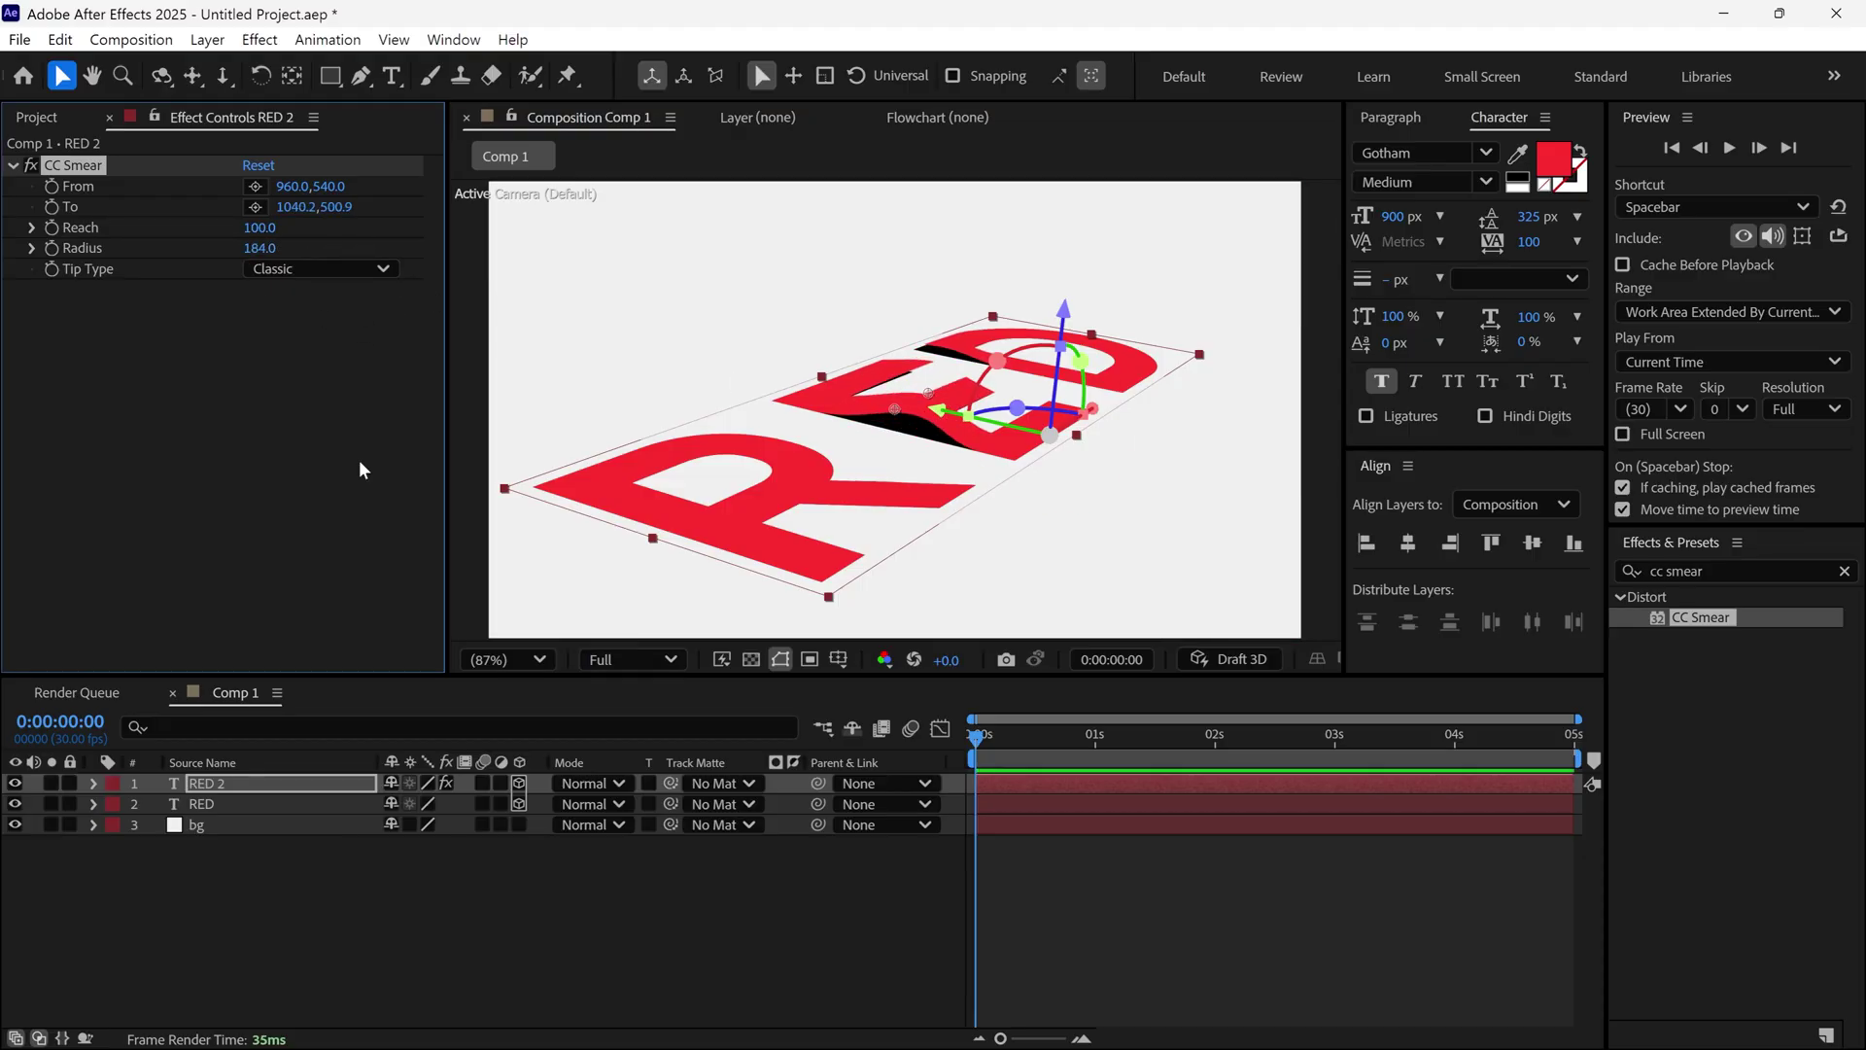
Step: Paste the Expression.txt expression into CC Smear's To property, offsetting From by [0,30]
key("alt")
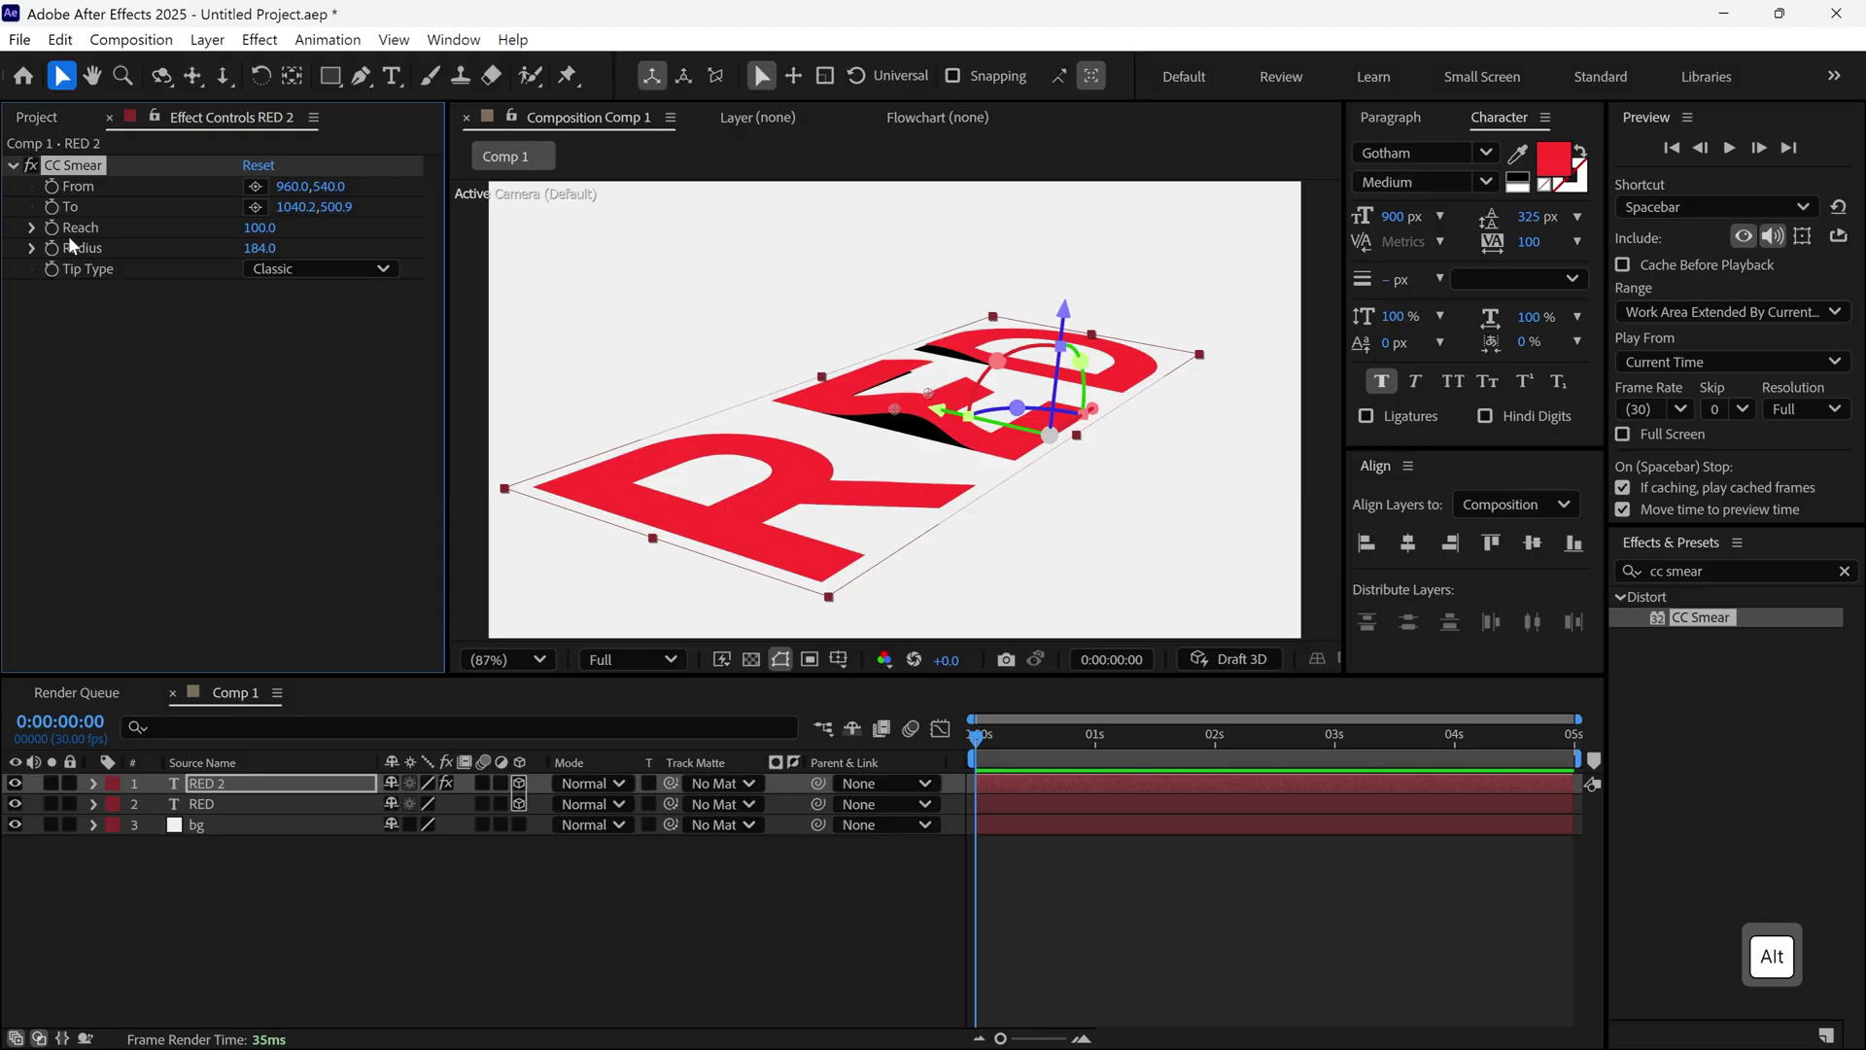
left_click(52, 208, "alt")
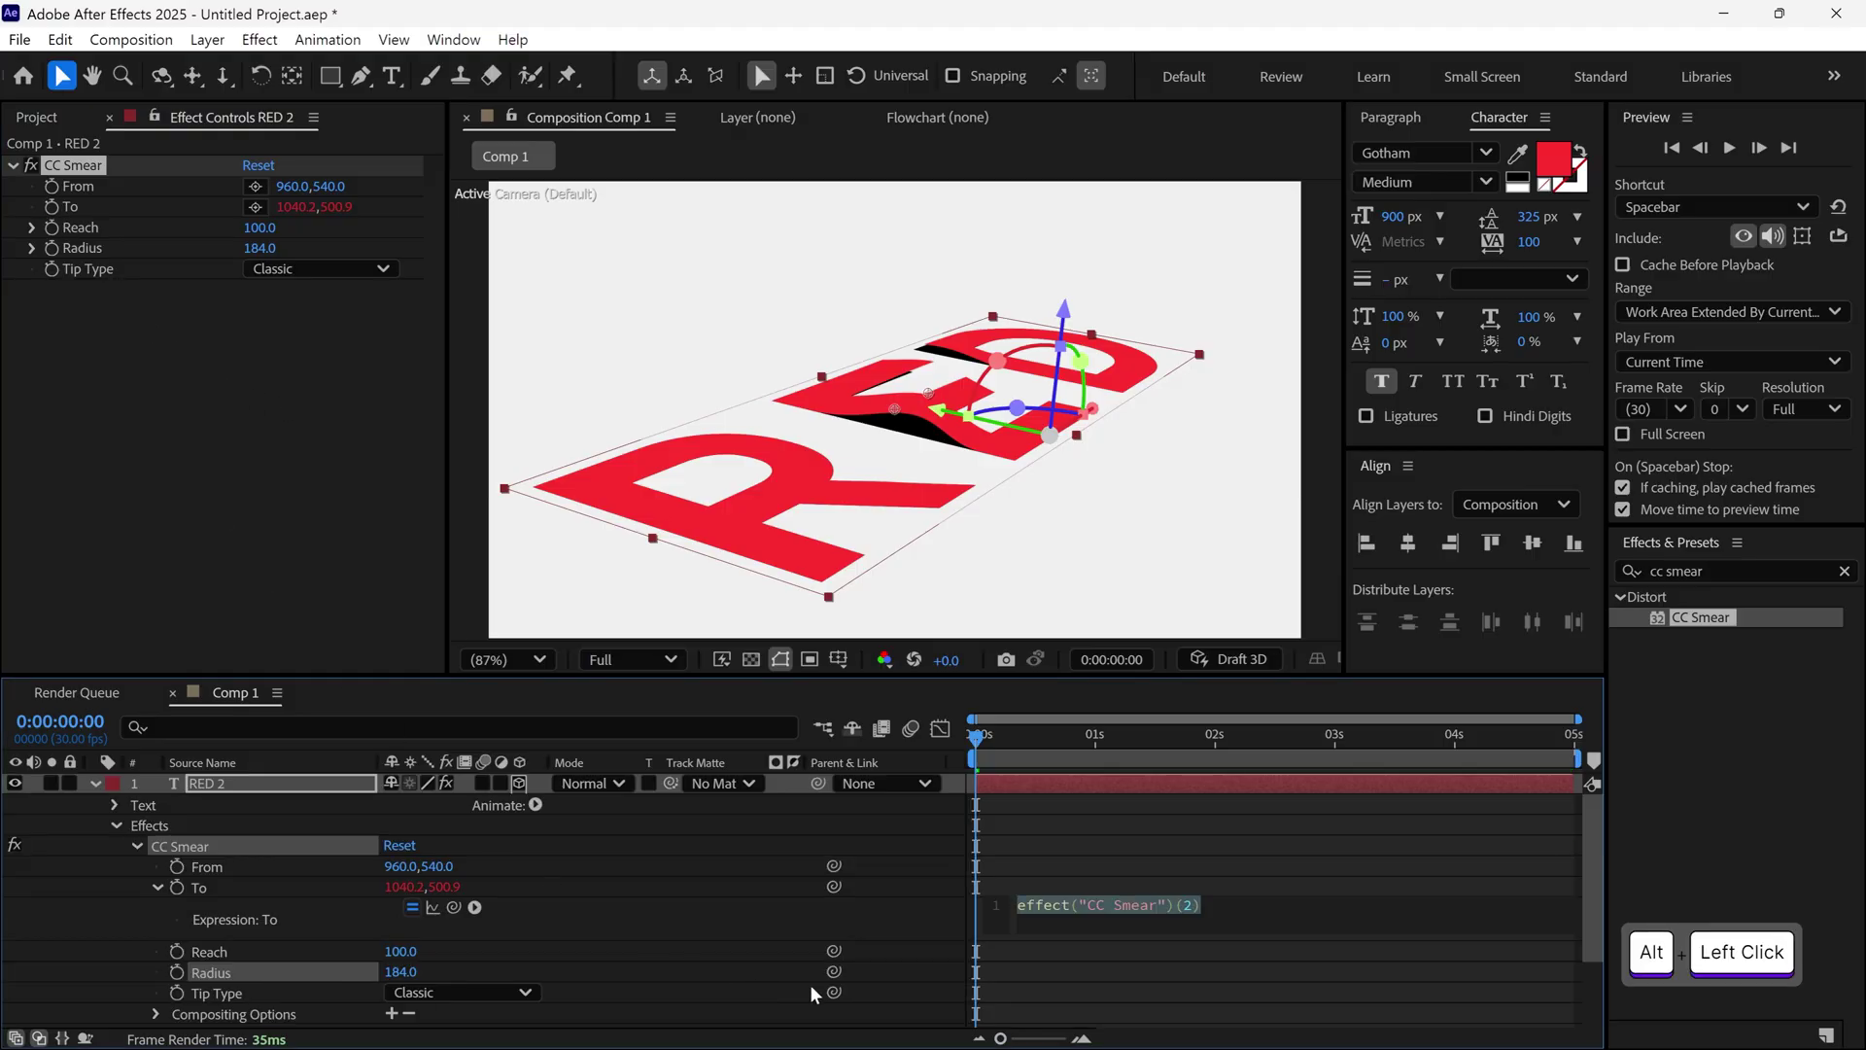
key("alt+Tab")
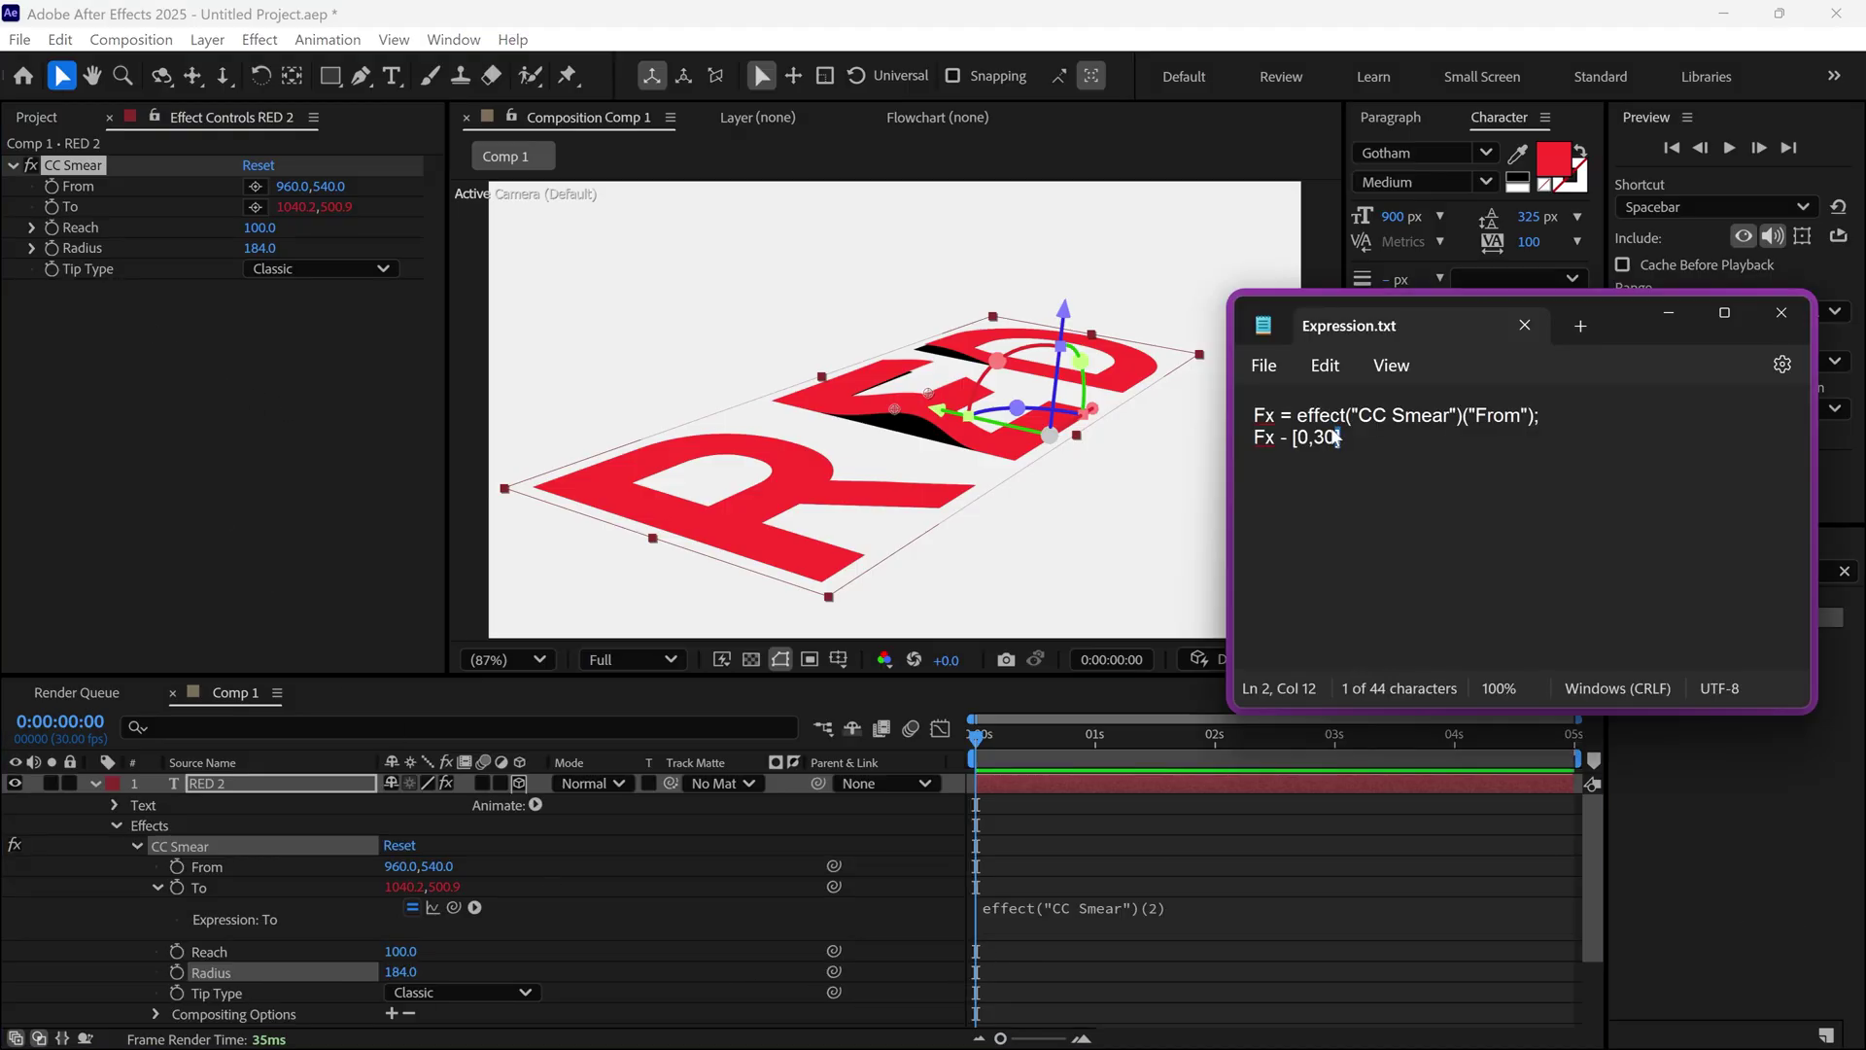
key("ctrl+a")
key("ctrl+c")
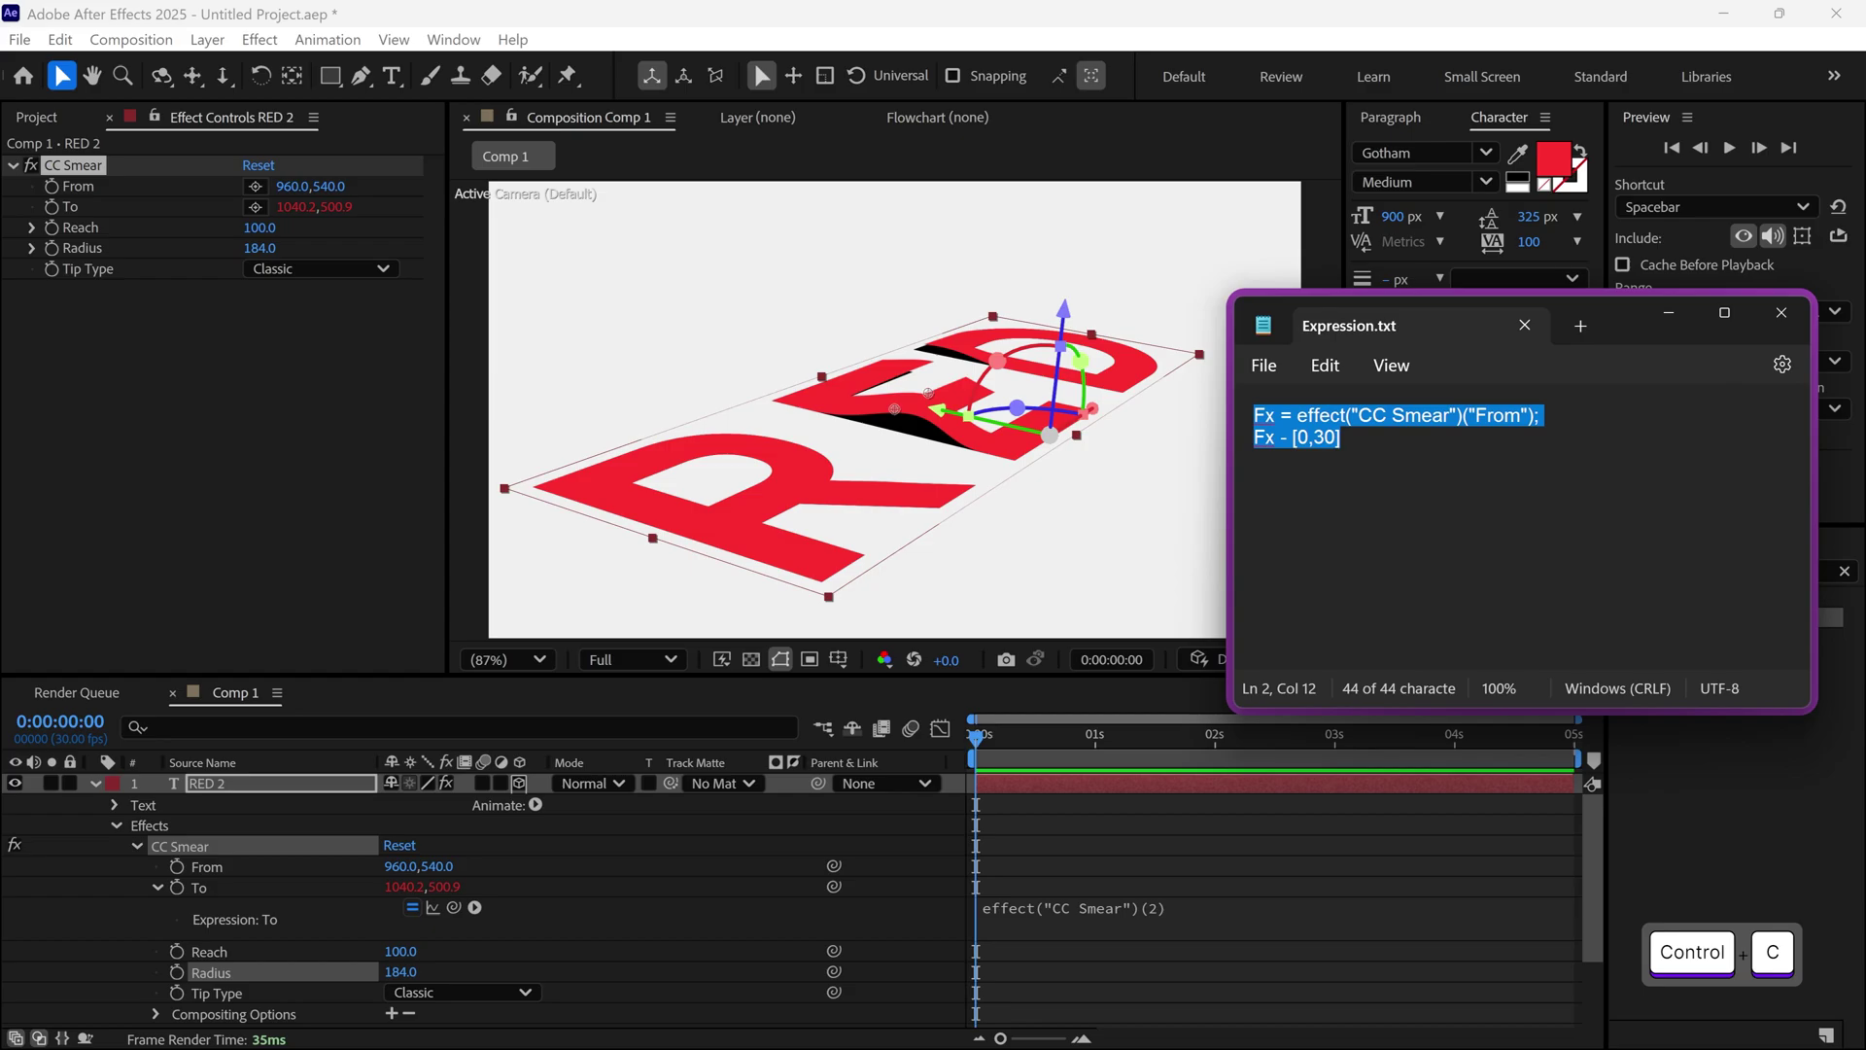
left_click(1101, 914)
key("ctrl+v")
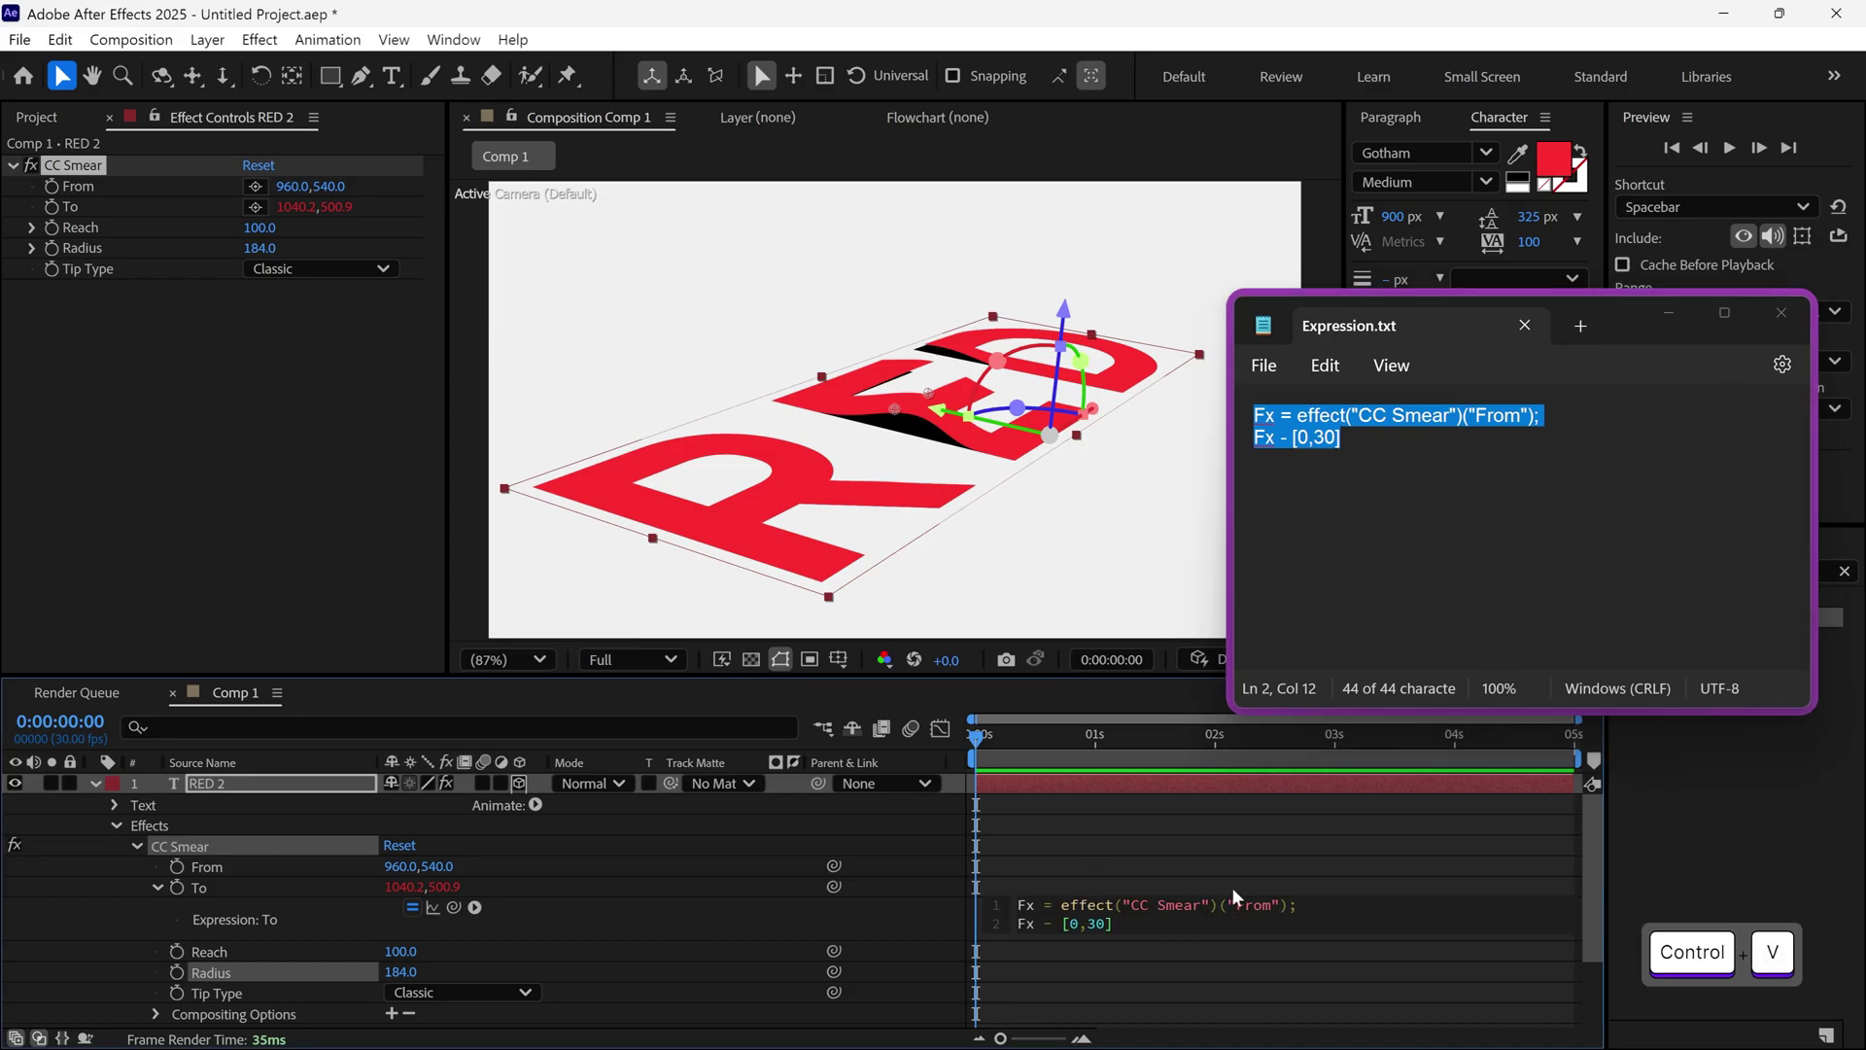
left_click(1234, 895)
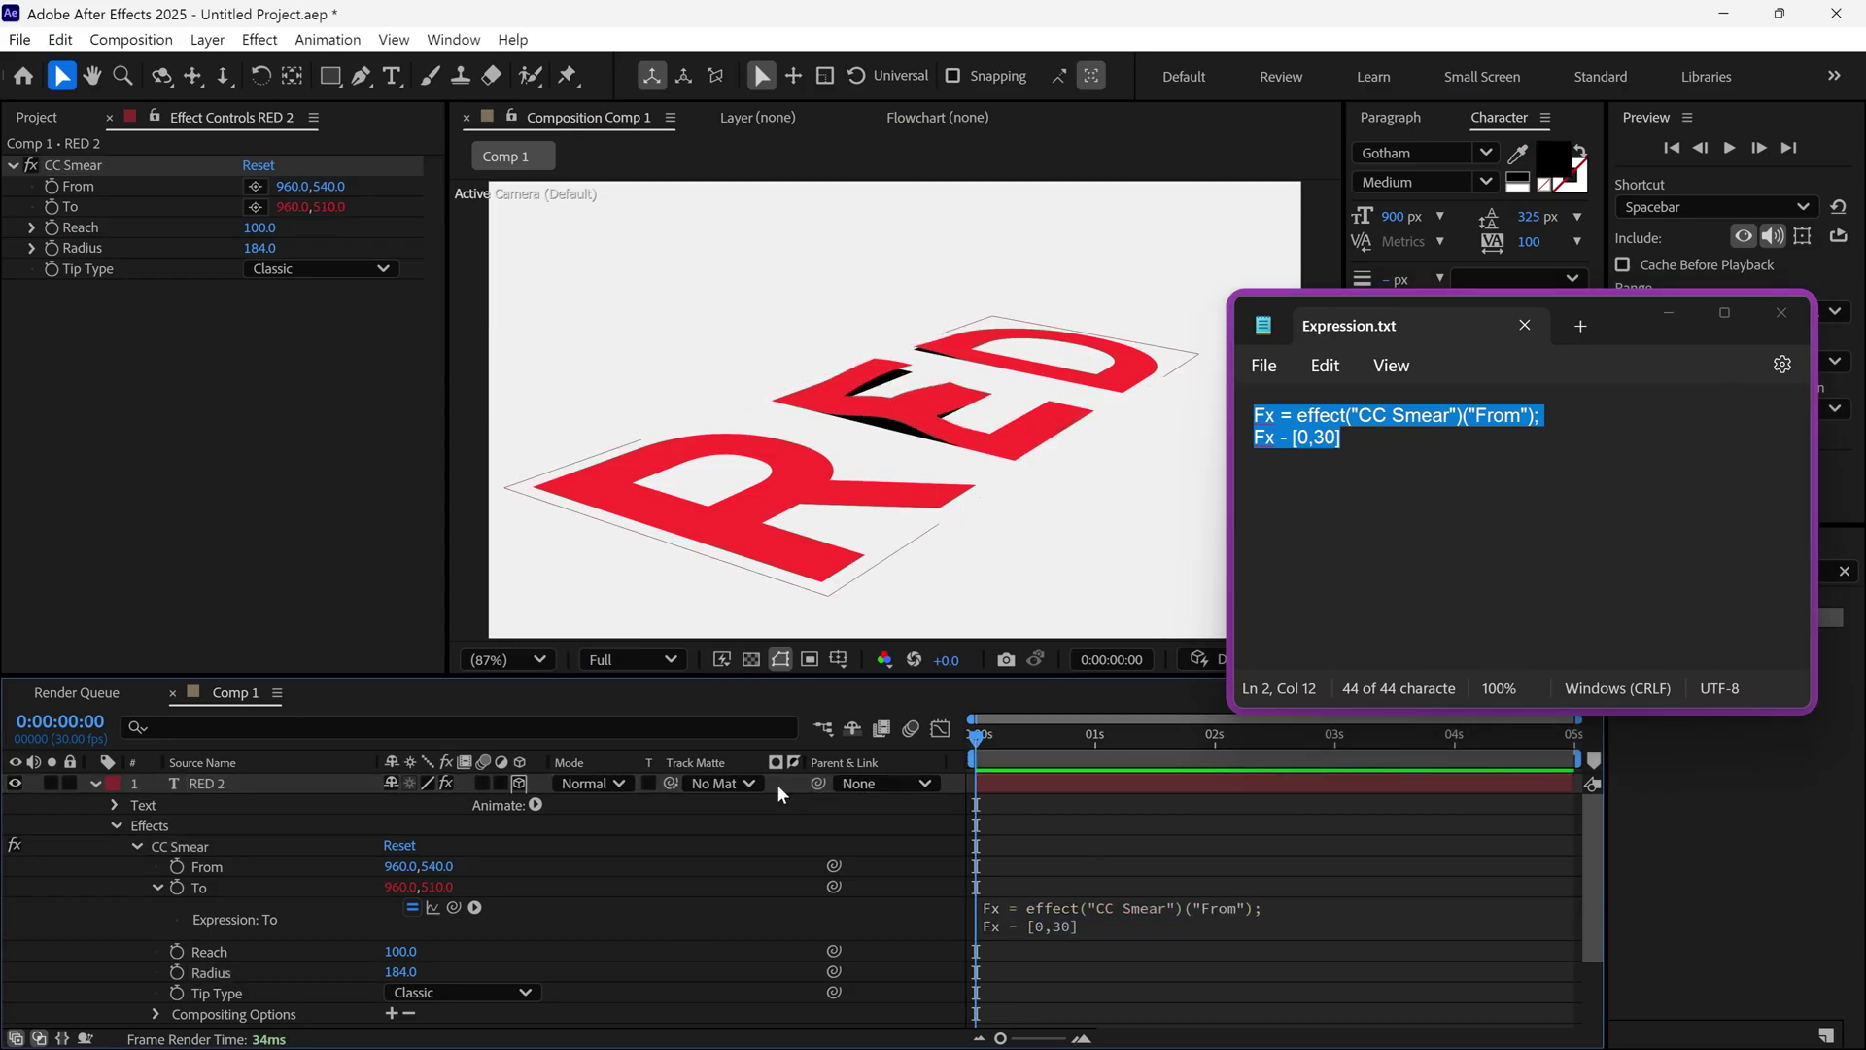
left_click(73, 165)
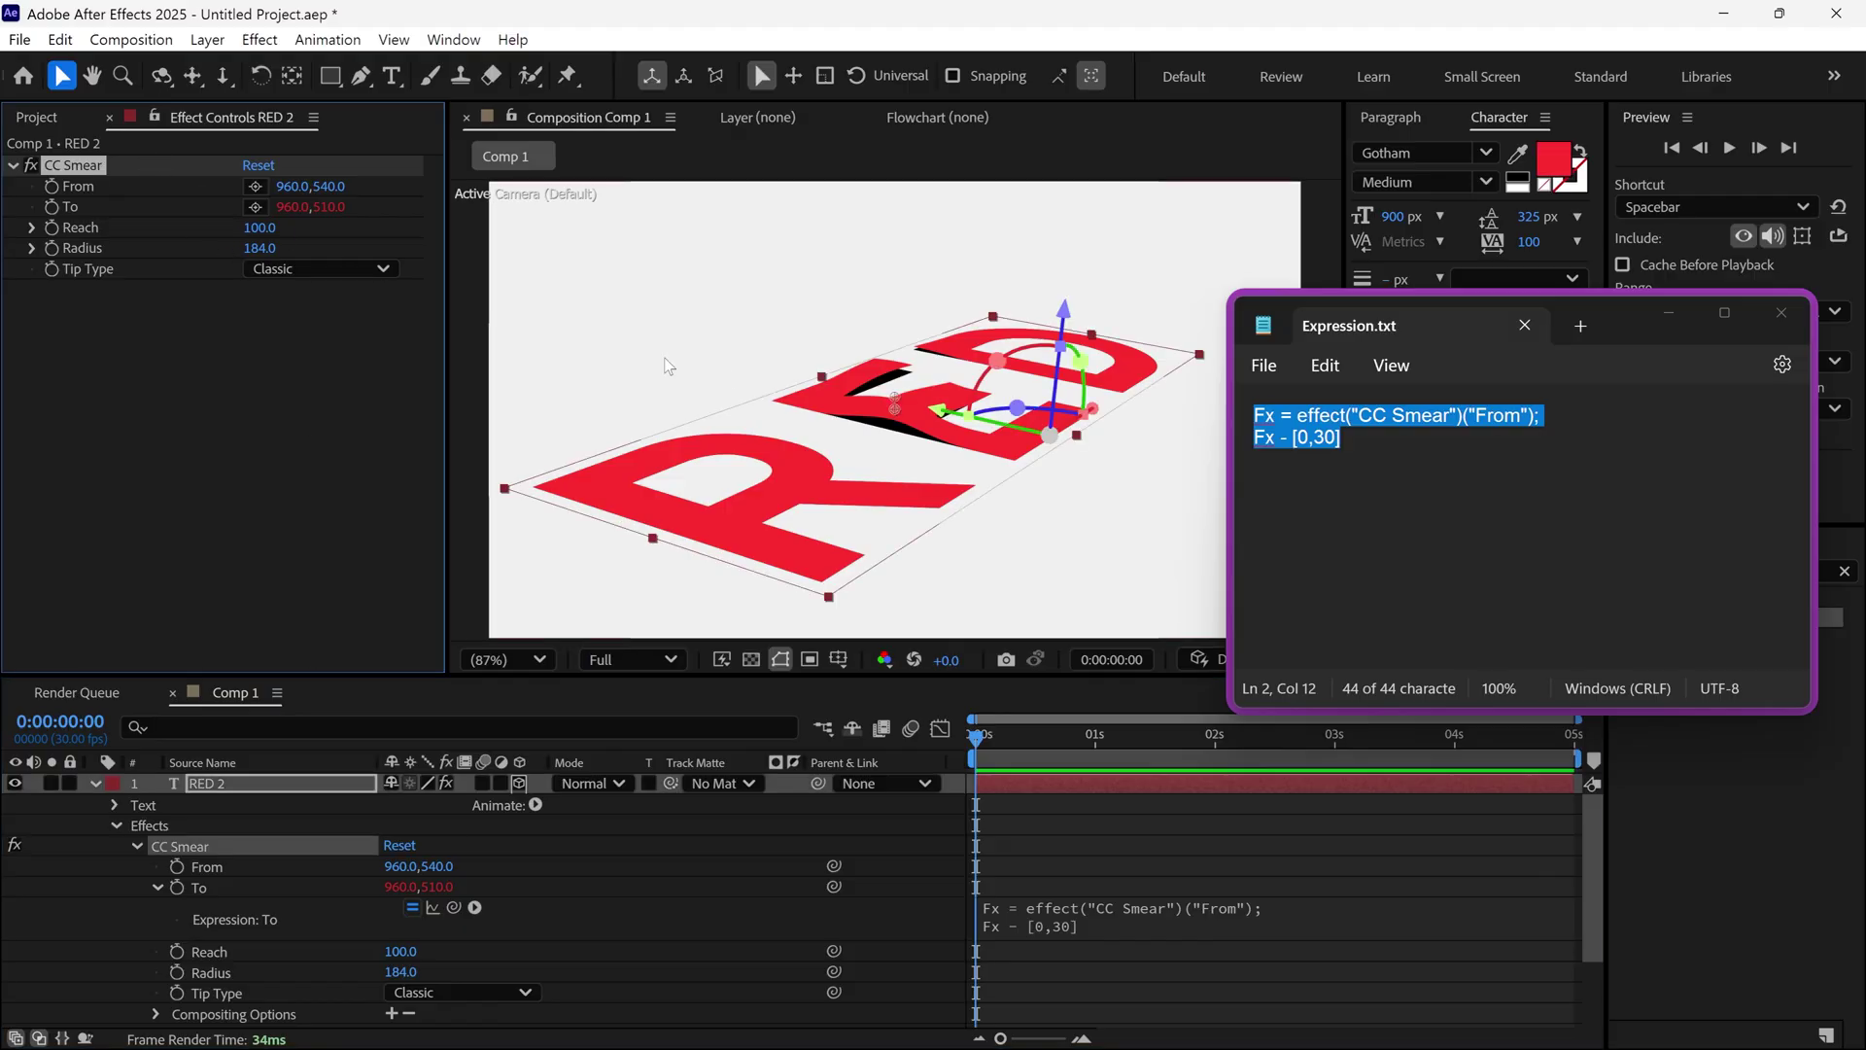
Step: Keyframe the From point above the D at 0s, then to 182.2,1037.5 at 0:00:03:21, and preview
mouse_move(896, 414)
left_mouse_down()
mouse_move(671, 539)
mouse_move(803, 483)
mouse_move(890, 409)
mouse_move(1001, 365)
mouse_move(1054, 374)
mouse_move(892, 432)
left_mouse_up()
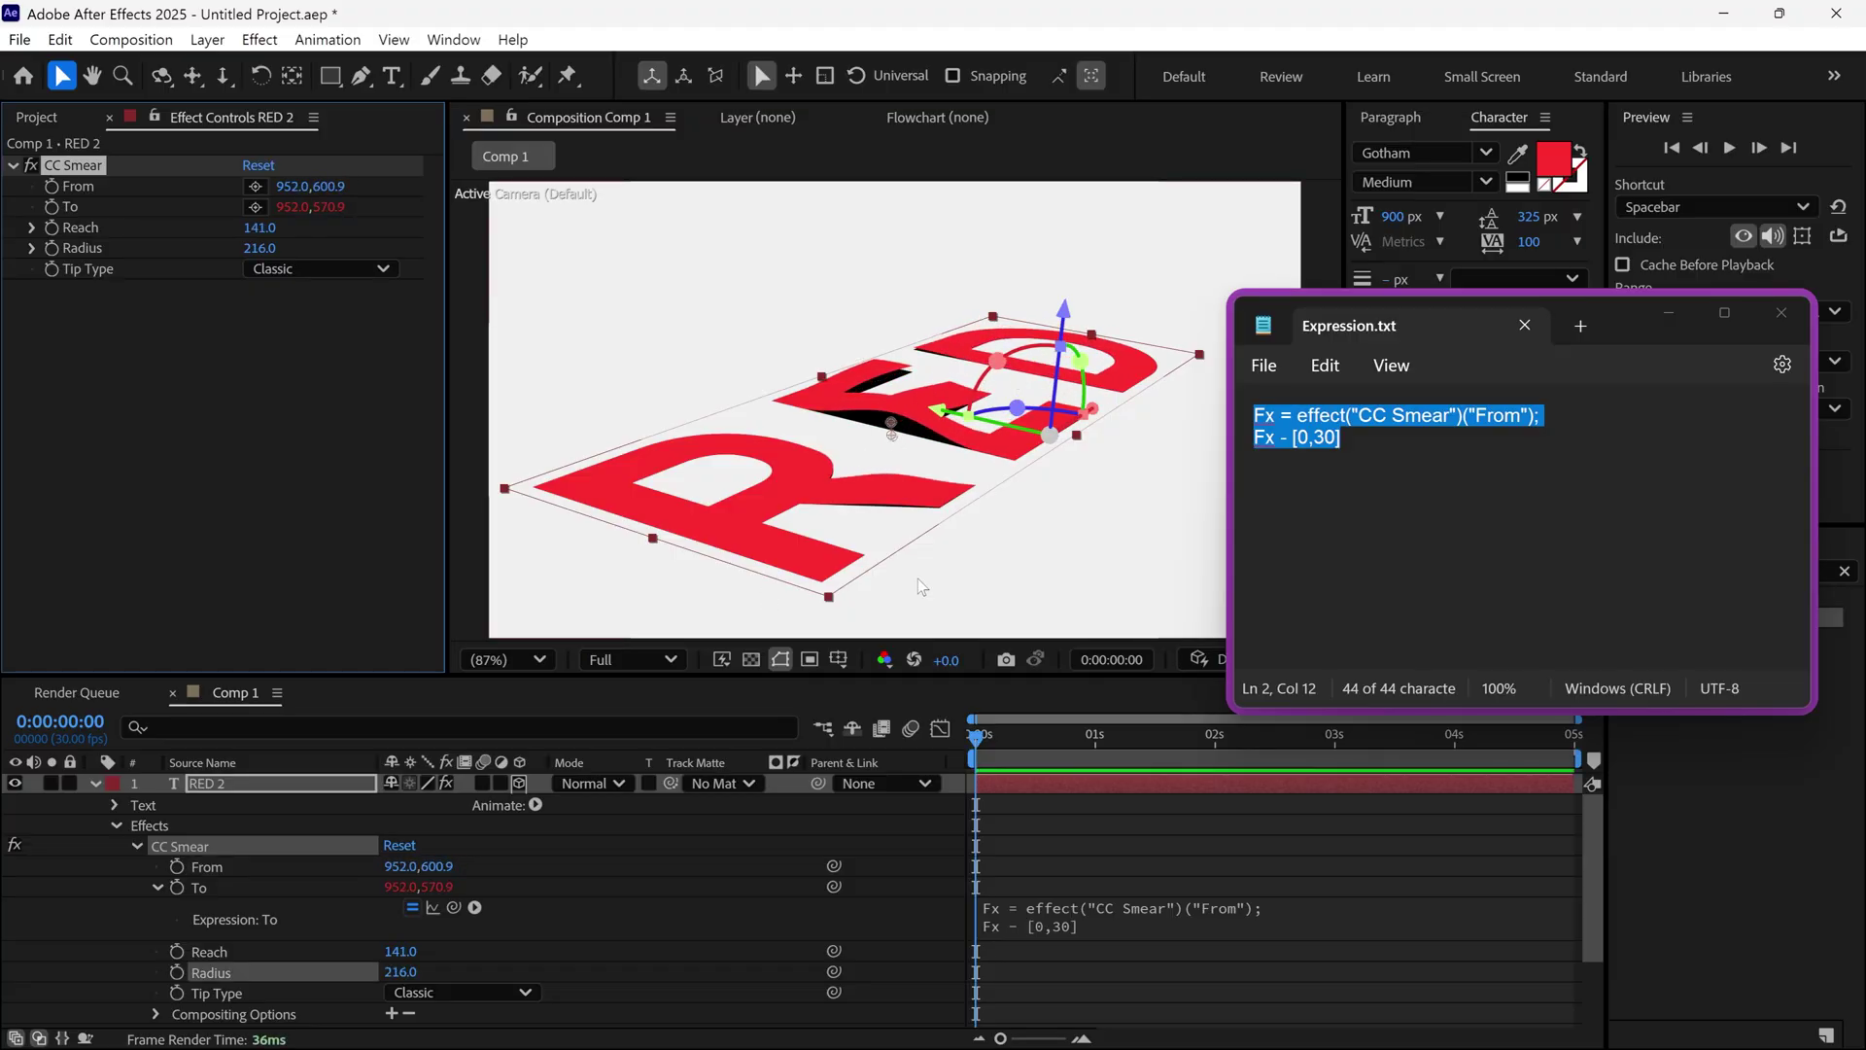
left_click(1667, 316)
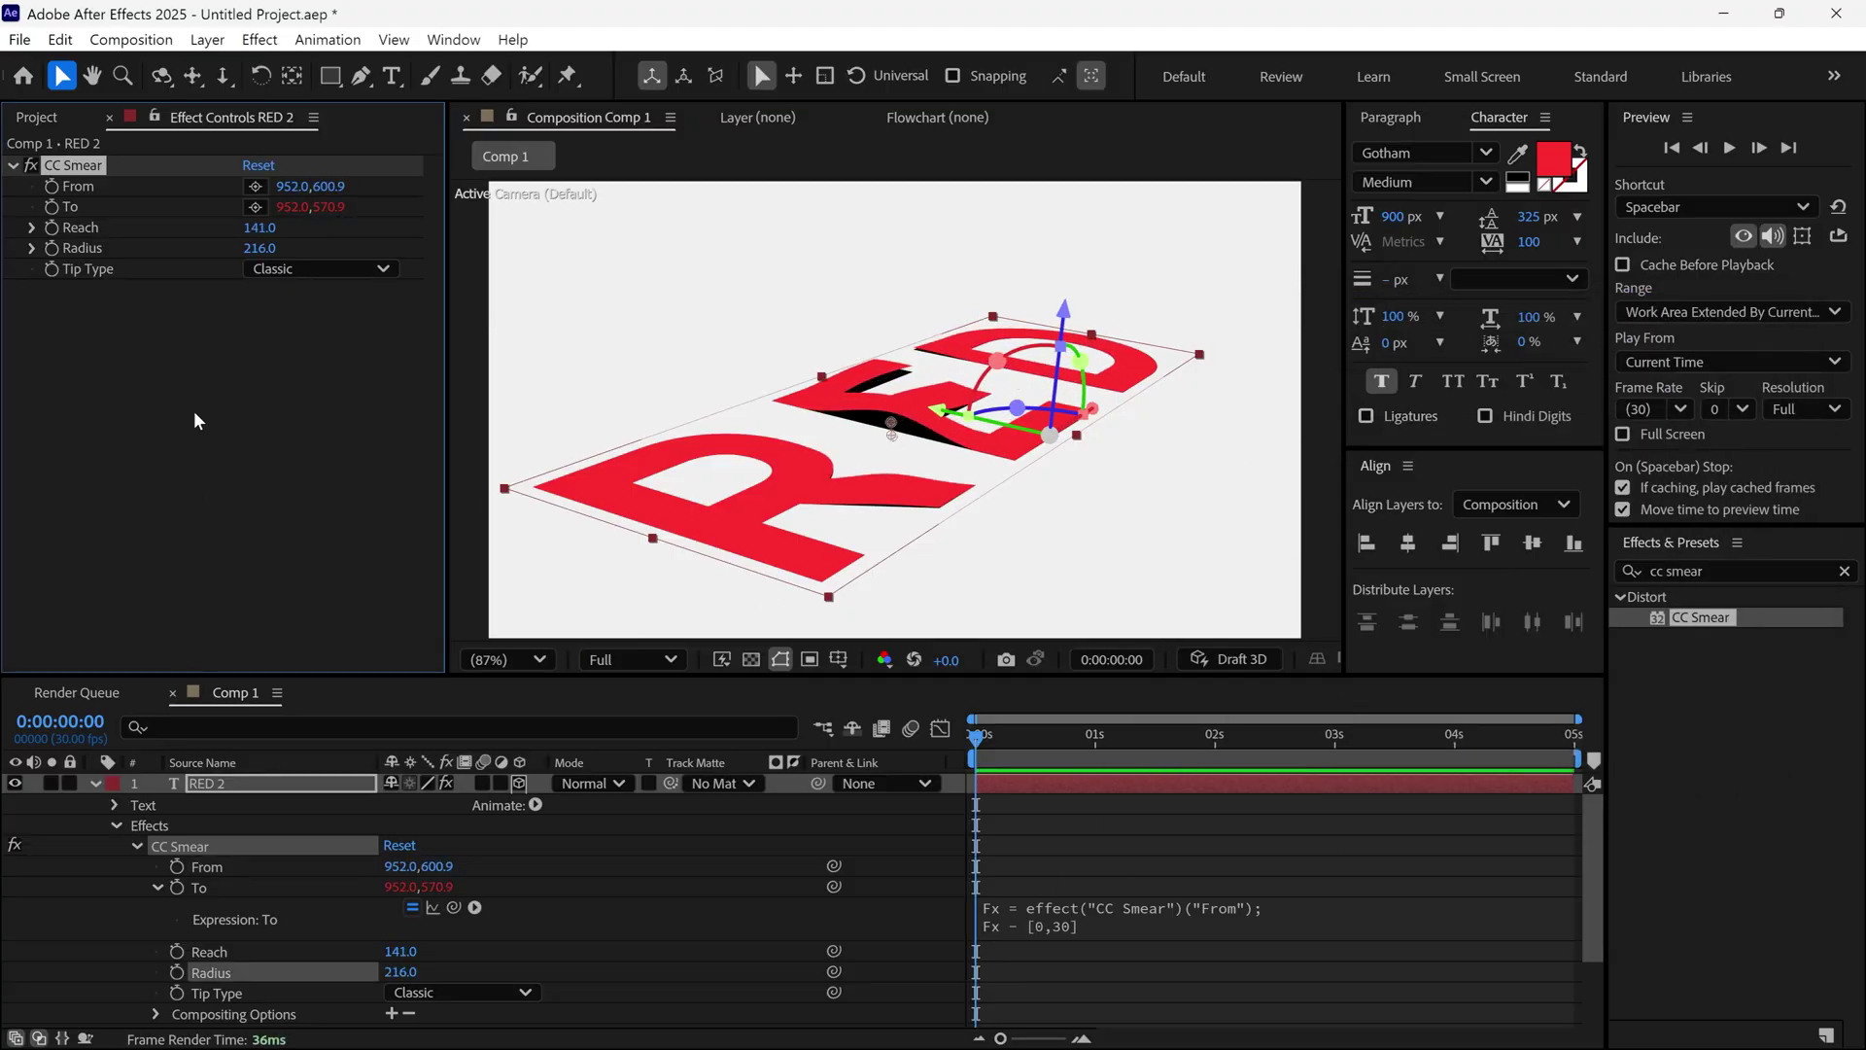
left_click(52, 189)
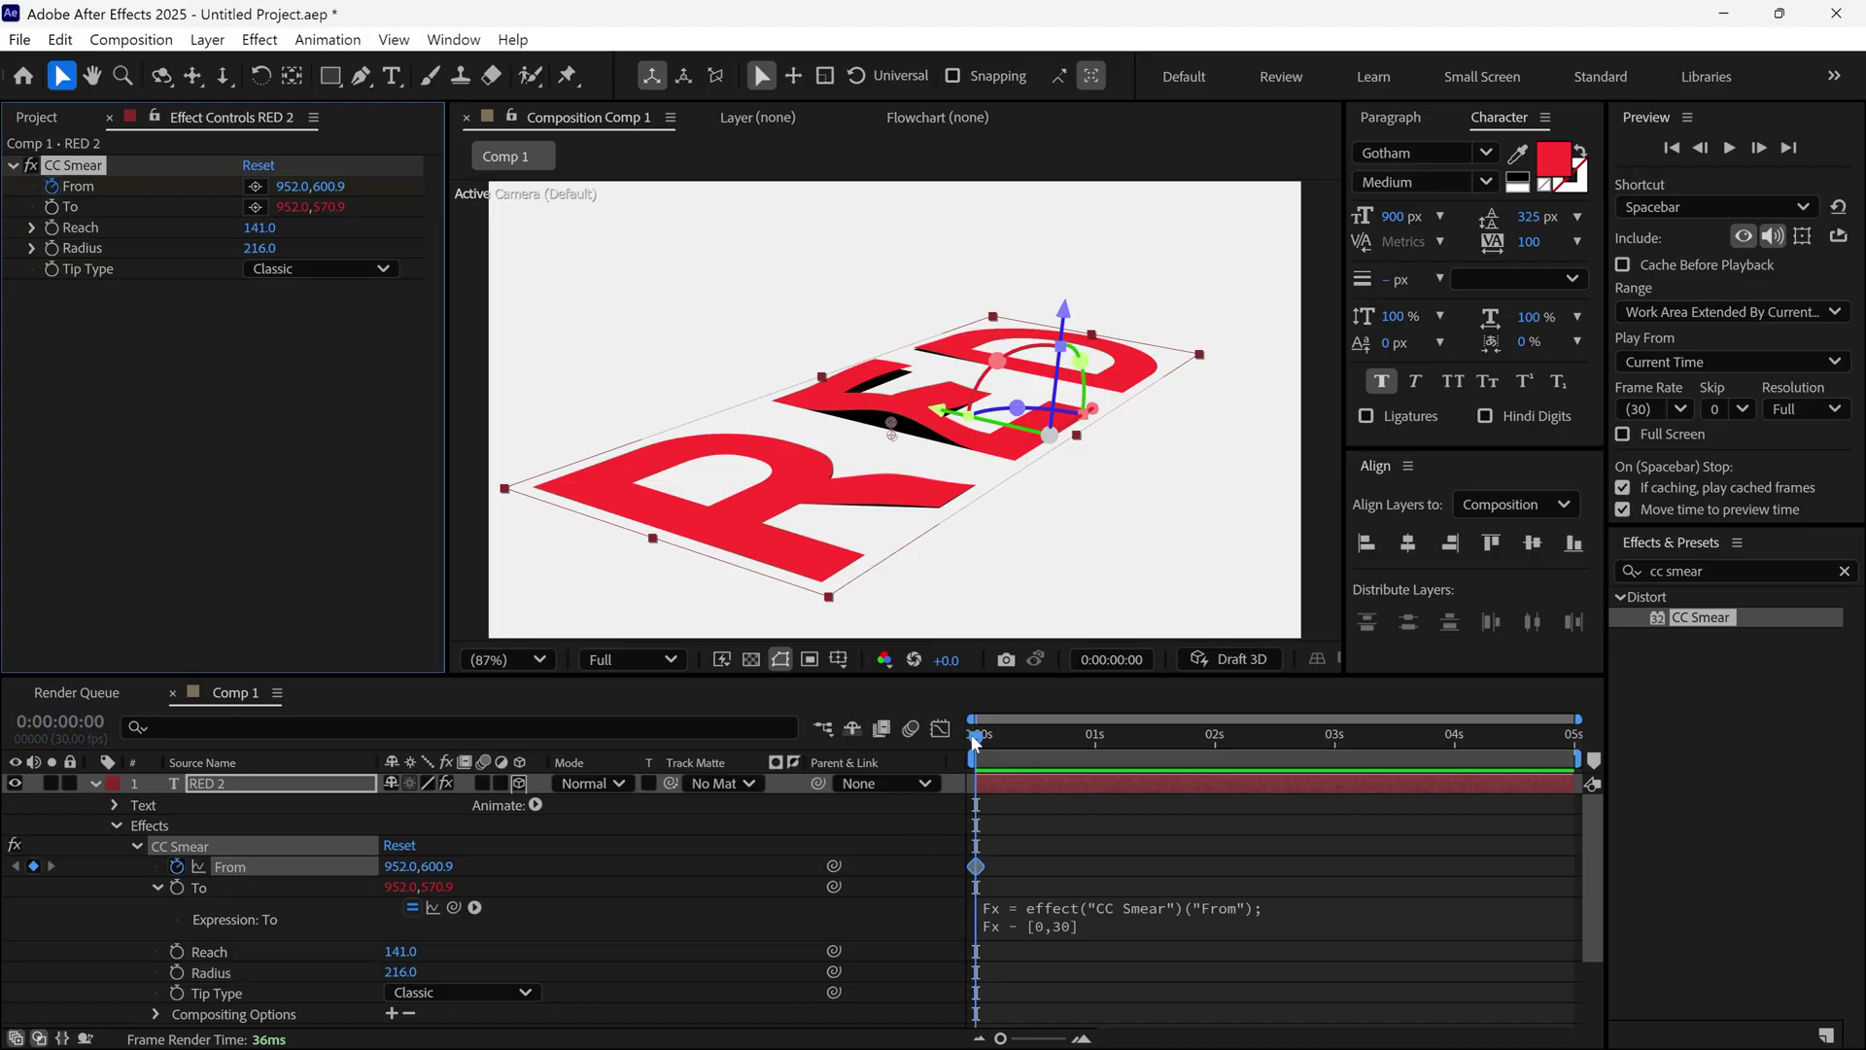
left_click_drag(891, 431, 1175, 260)
left_click_drag(976, 737, 1419, 757)
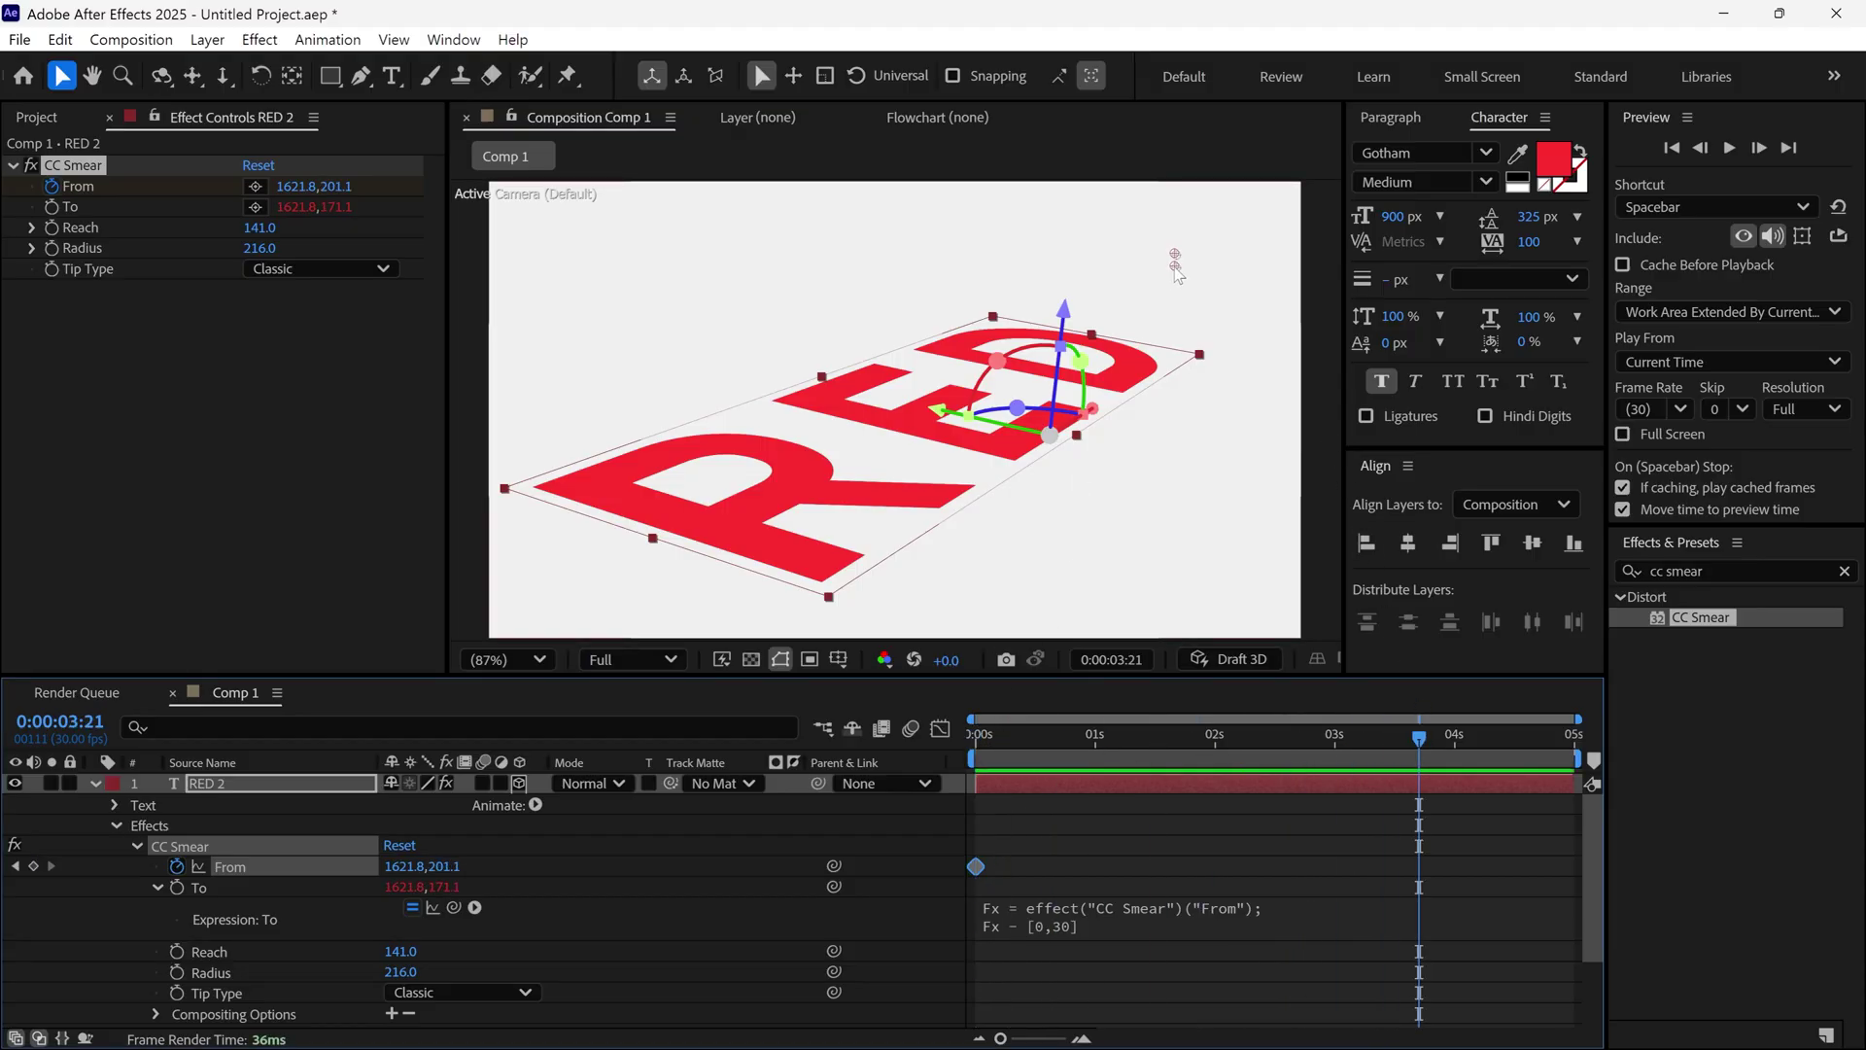
mouse_move(1175, 261)
left_mouse_down()
mouse_move(950, 442)
mouse_move(797, 530)
mouse_move(642, 515)
mouse_move(567, 626)
left_mouse_up()
key("space")
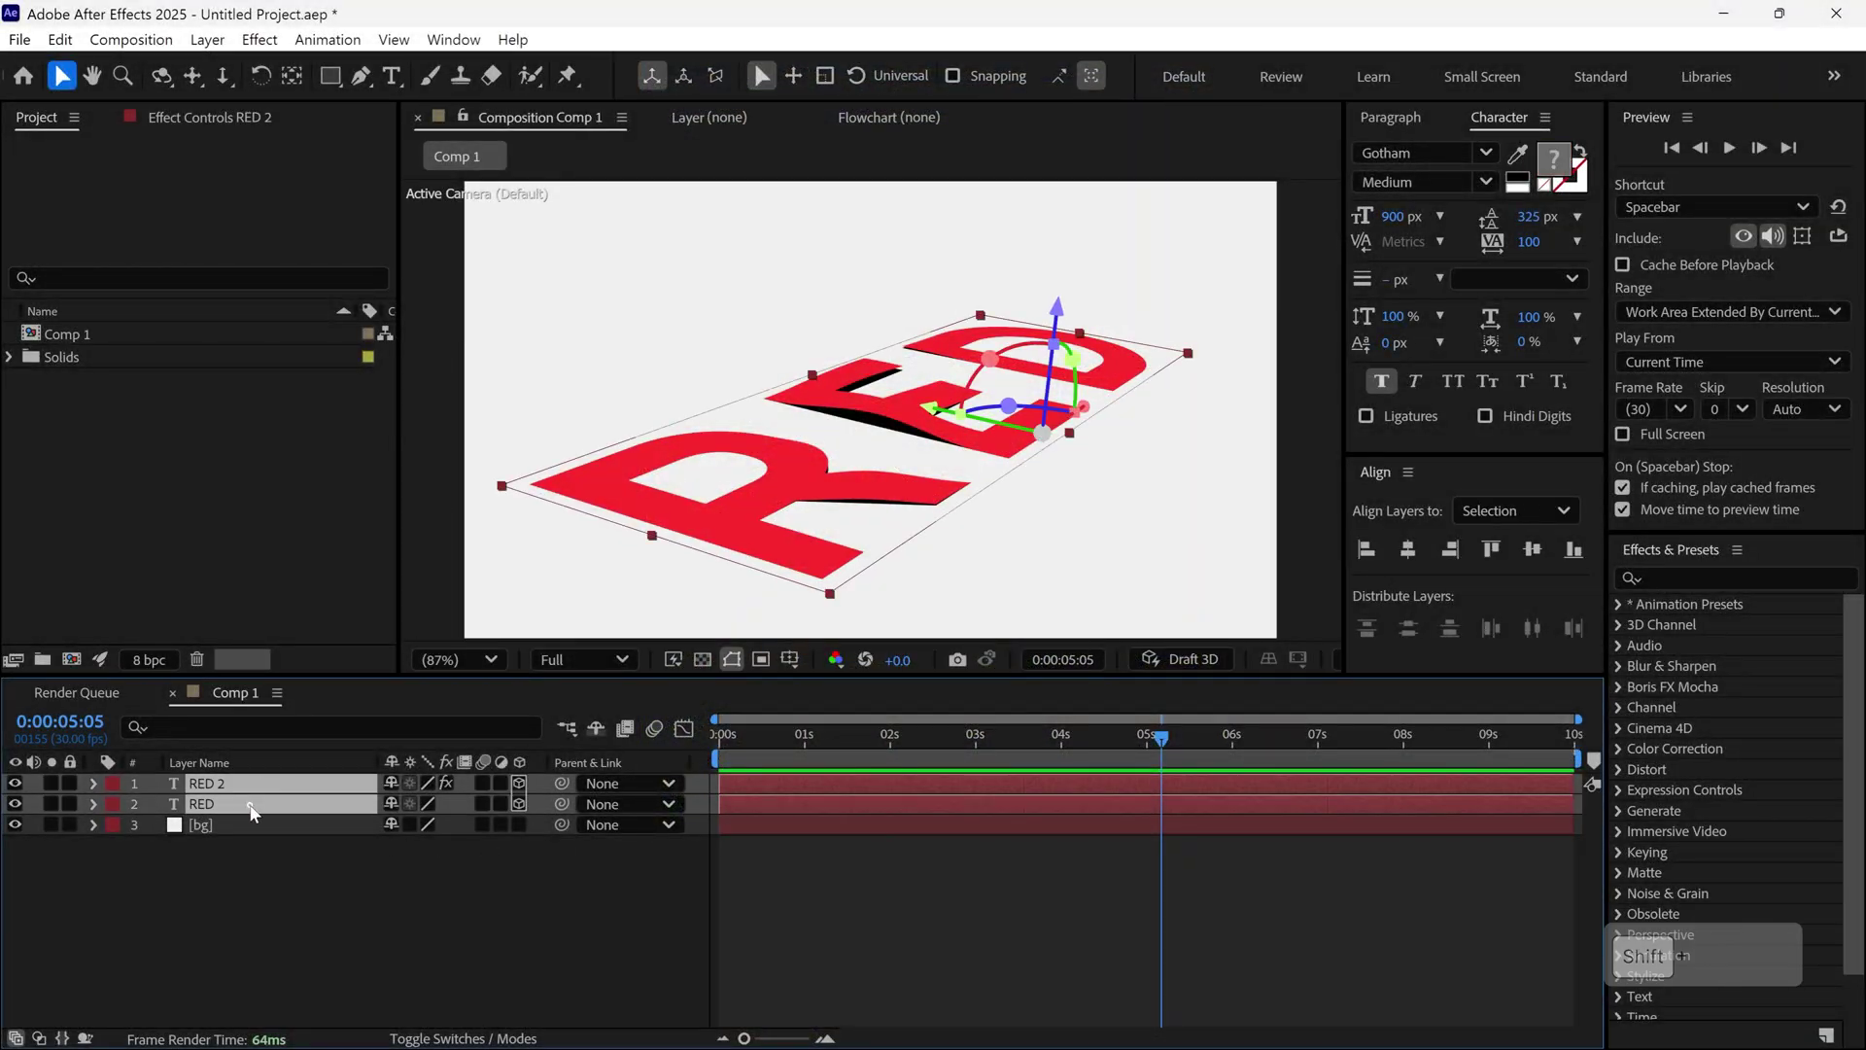
Step: Reset X, Y and Z Rotation to 0° on both RED text layers
key("r")
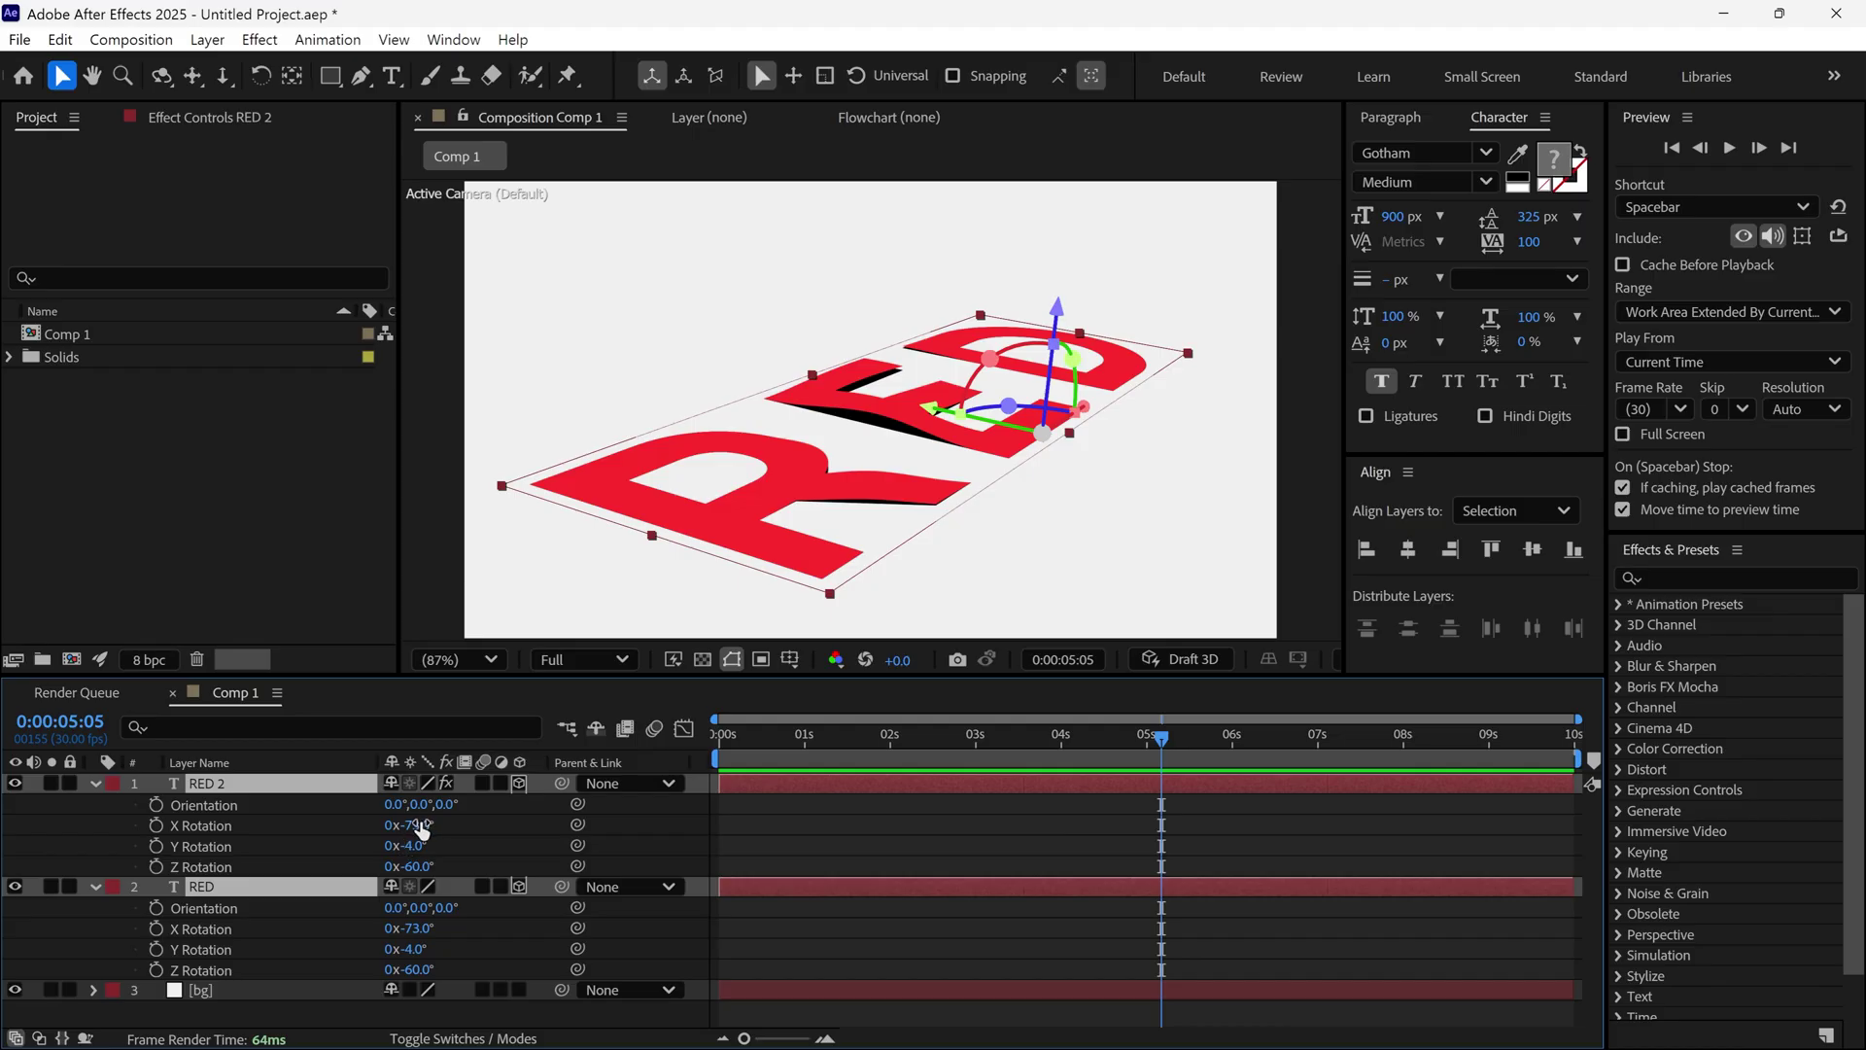
left_click(420, 825)
type("0")
key("Tab")
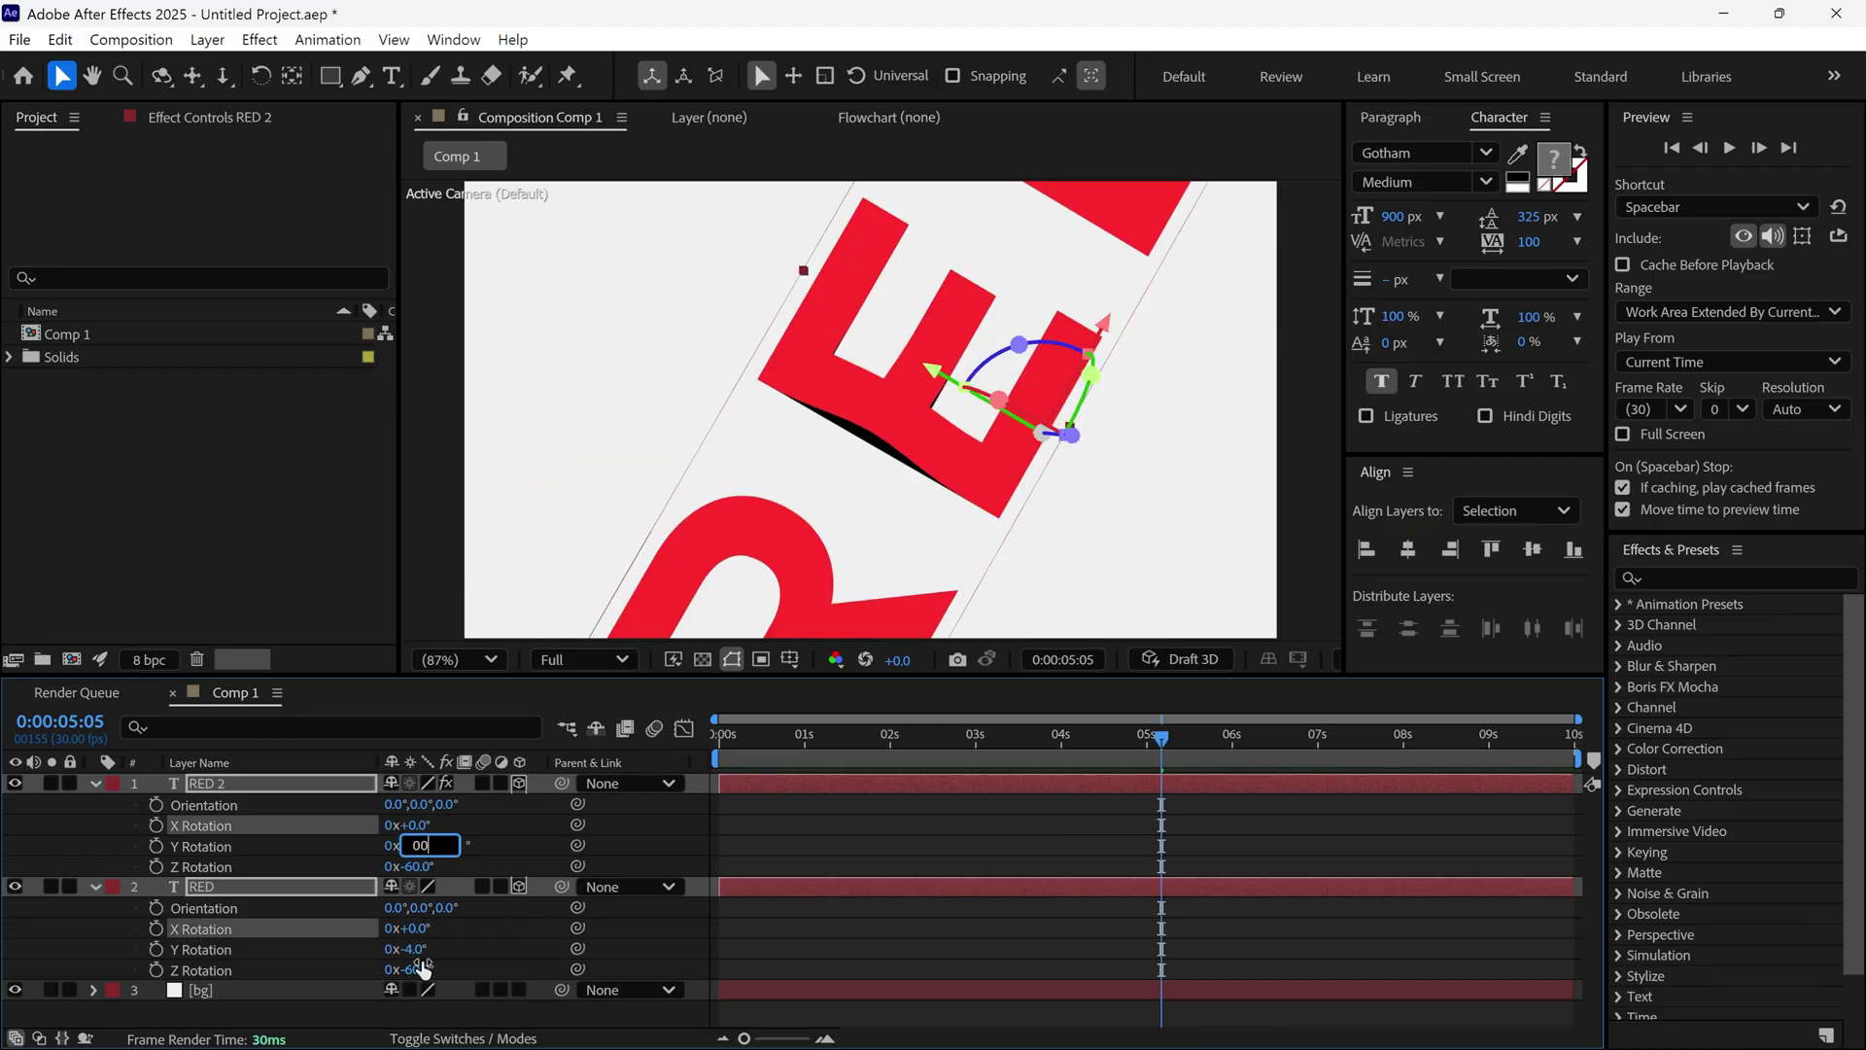
type("0")
key("Tab")
type("0")
key("Return")
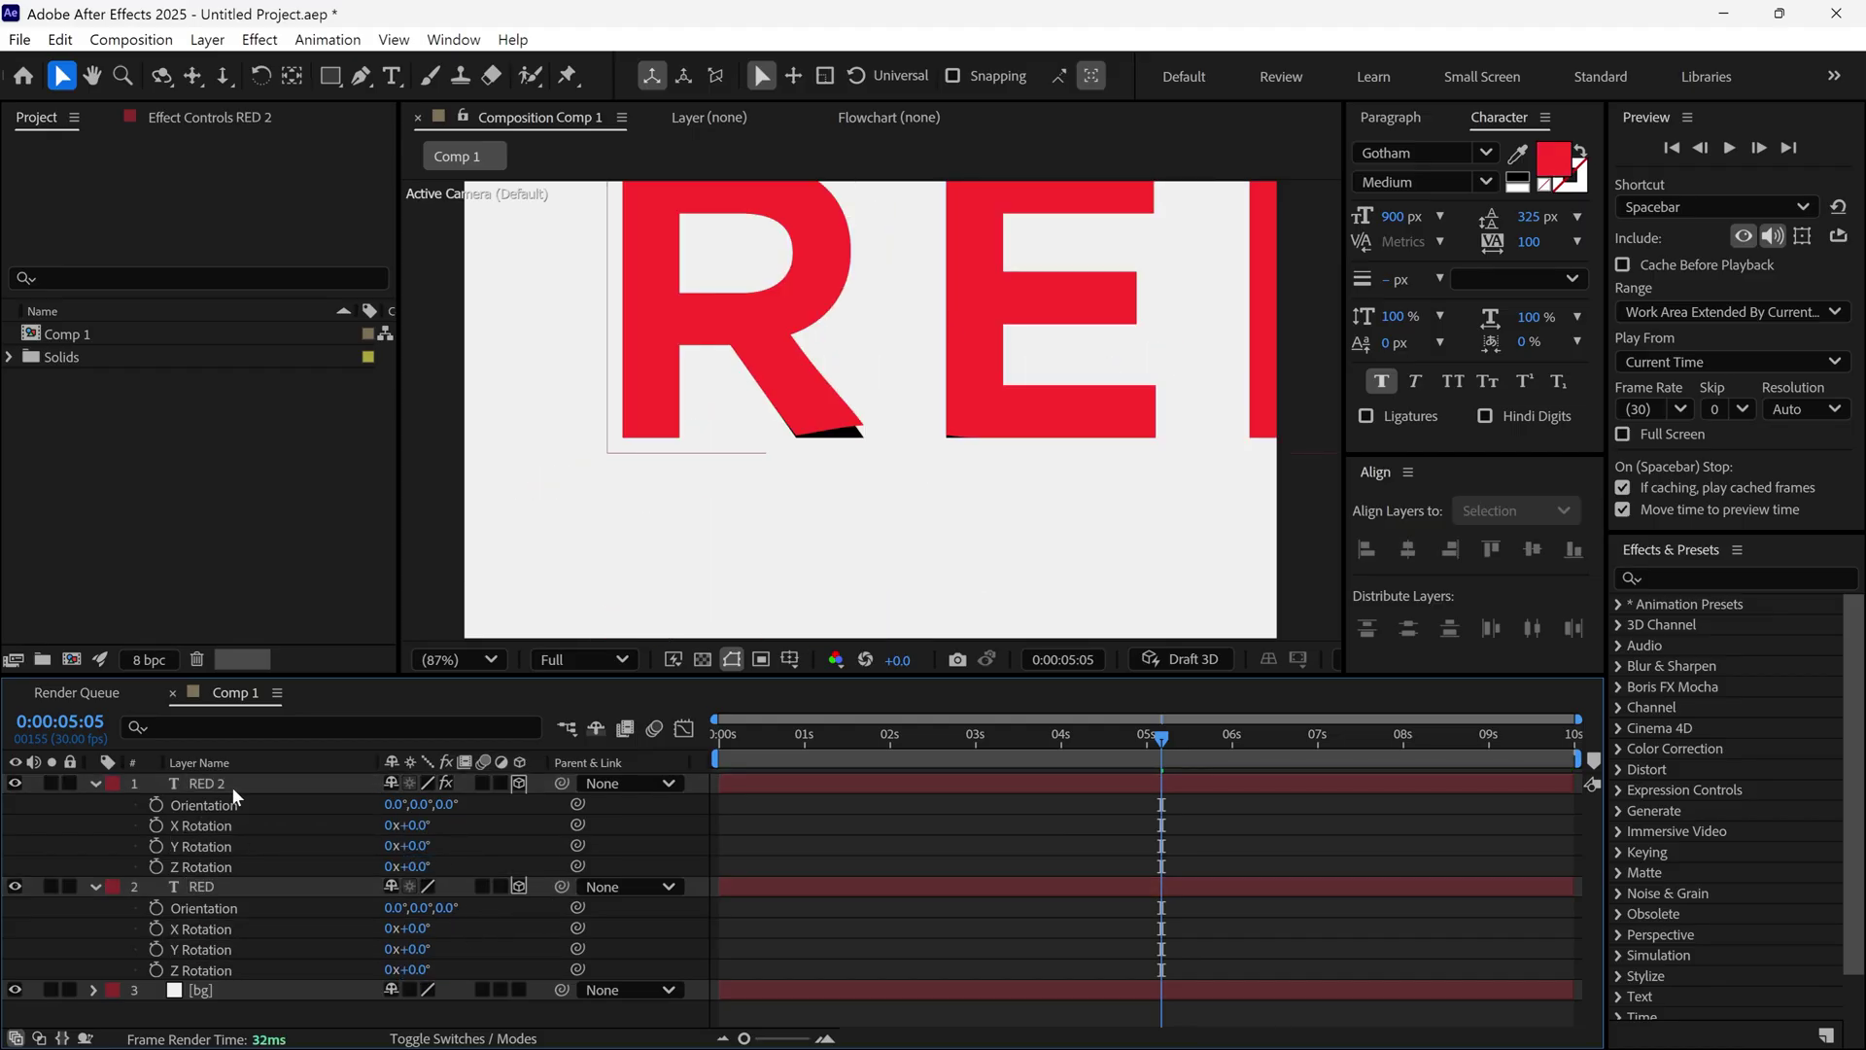
key("u")
key("ctrl+a")
Step: Move both RED layers to the frame centre and scale them to 74%
left_click(194, 845)
left_click(250, 784, "shift")
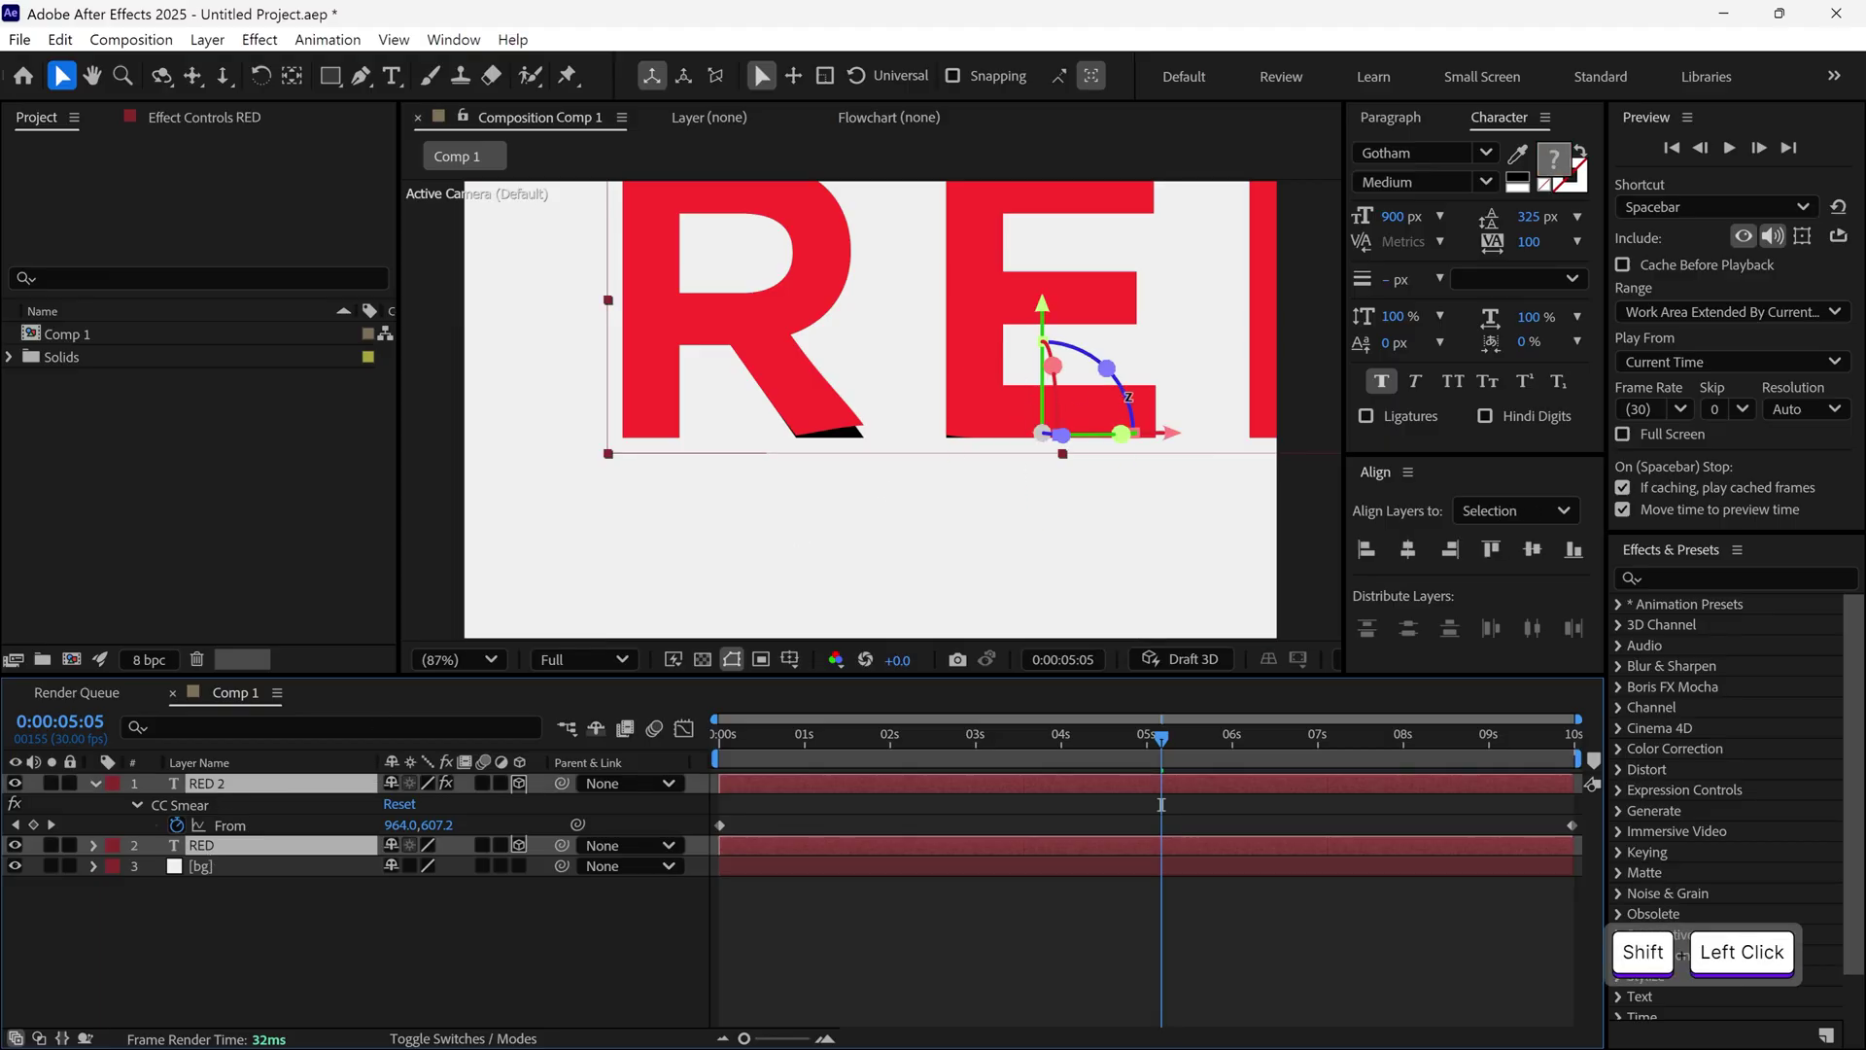
left_click_drag(1041, 432, 862, 559)
key("s")
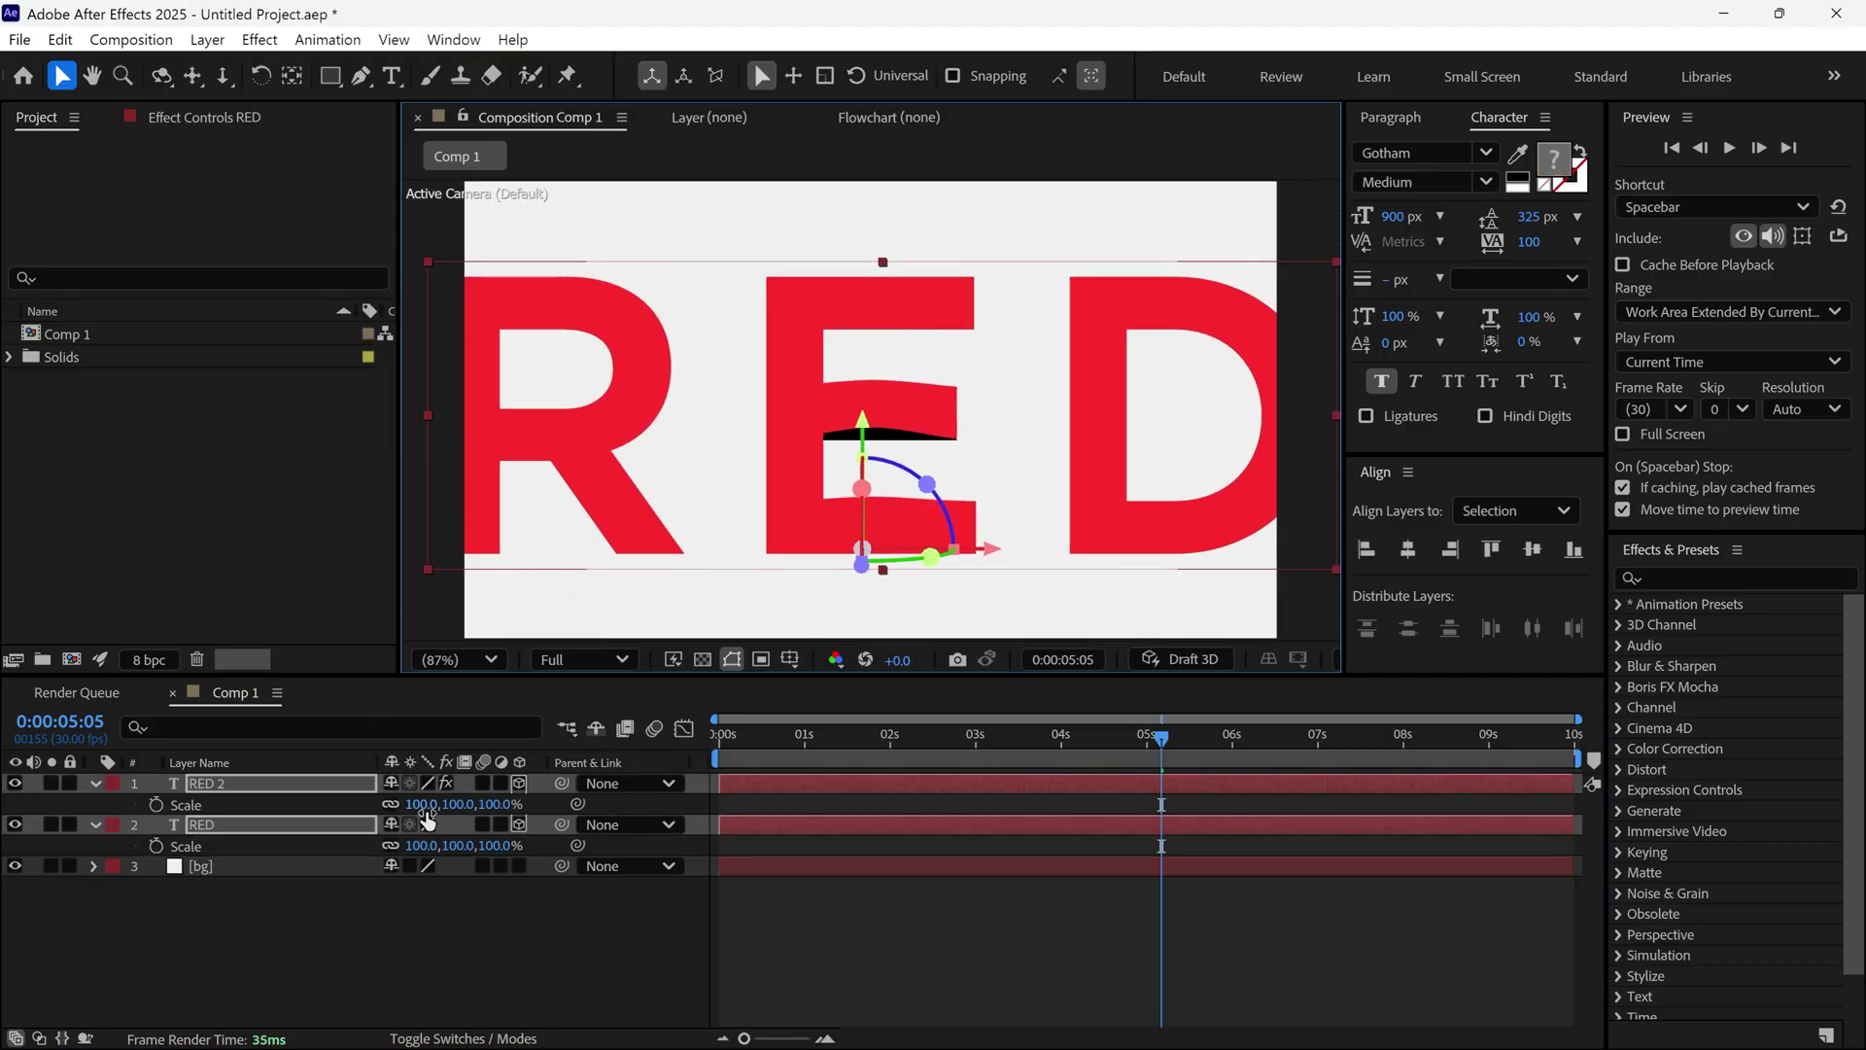
left_click_drag(428, 838, 389, 812)
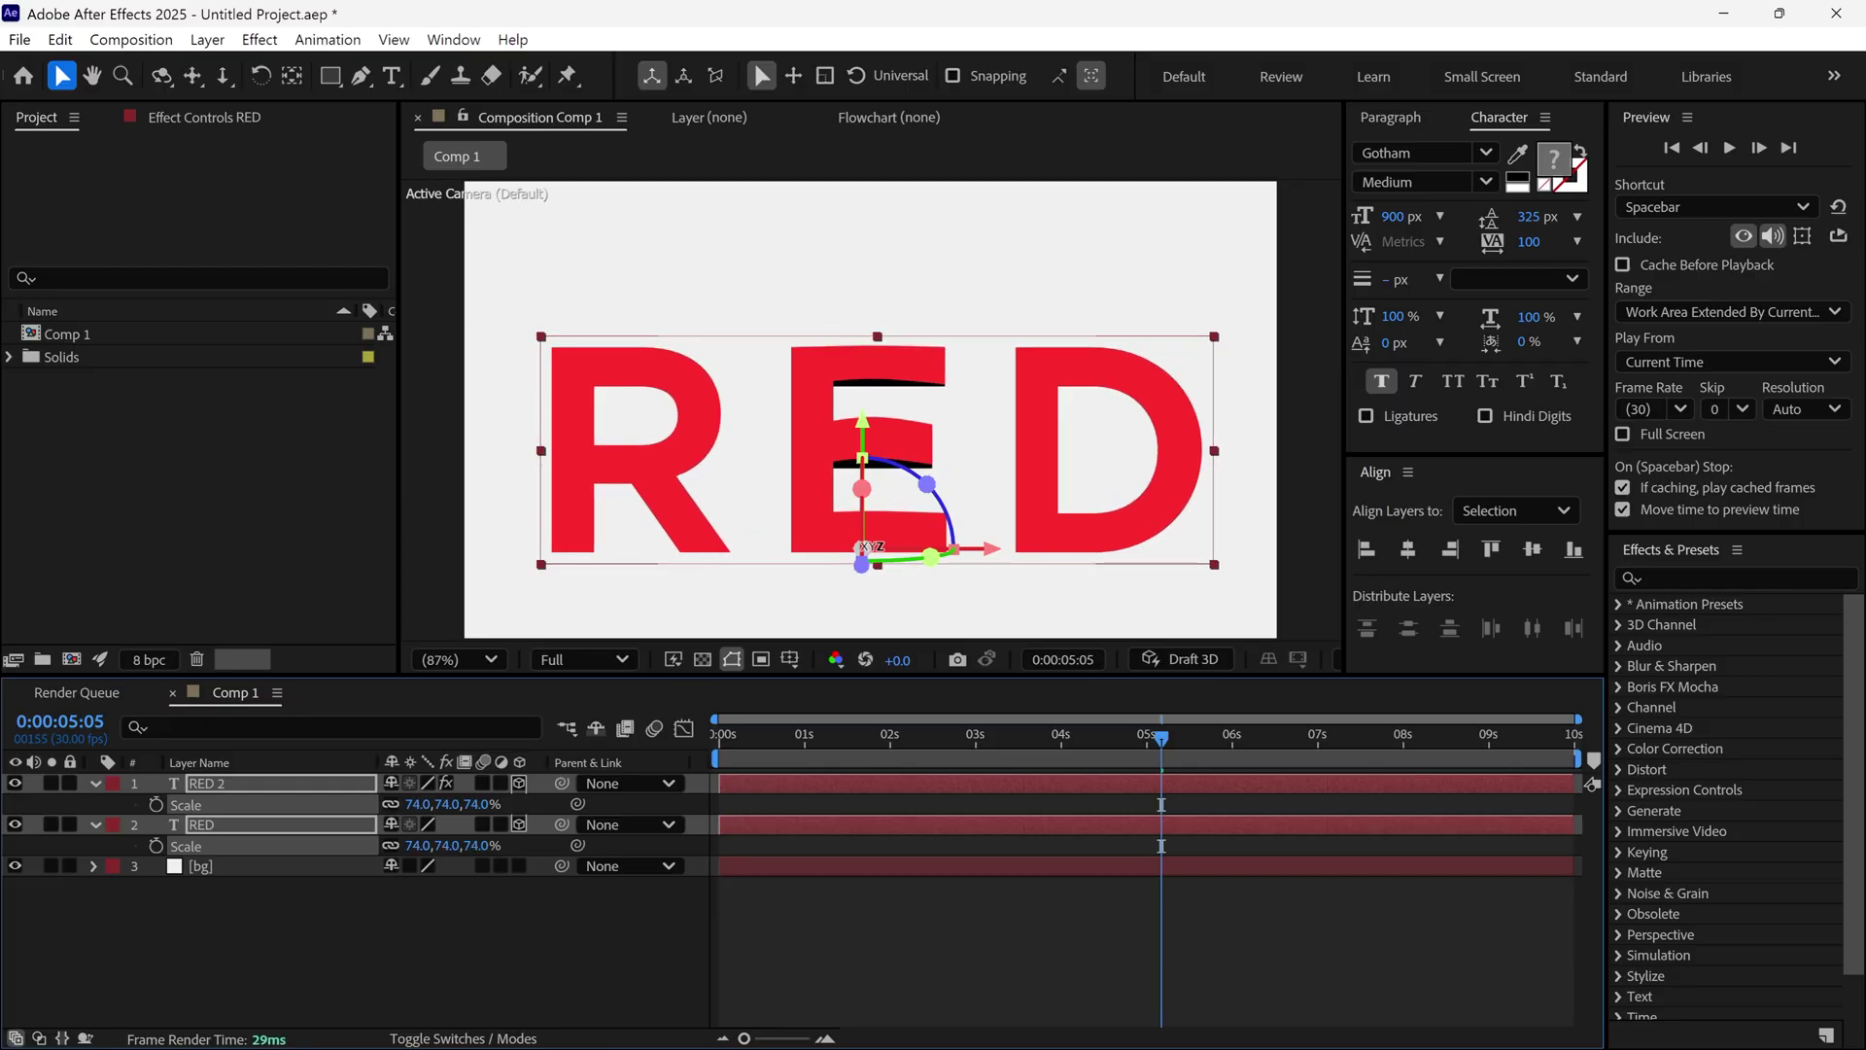
left_click_drag(851, 567, 860, 538)
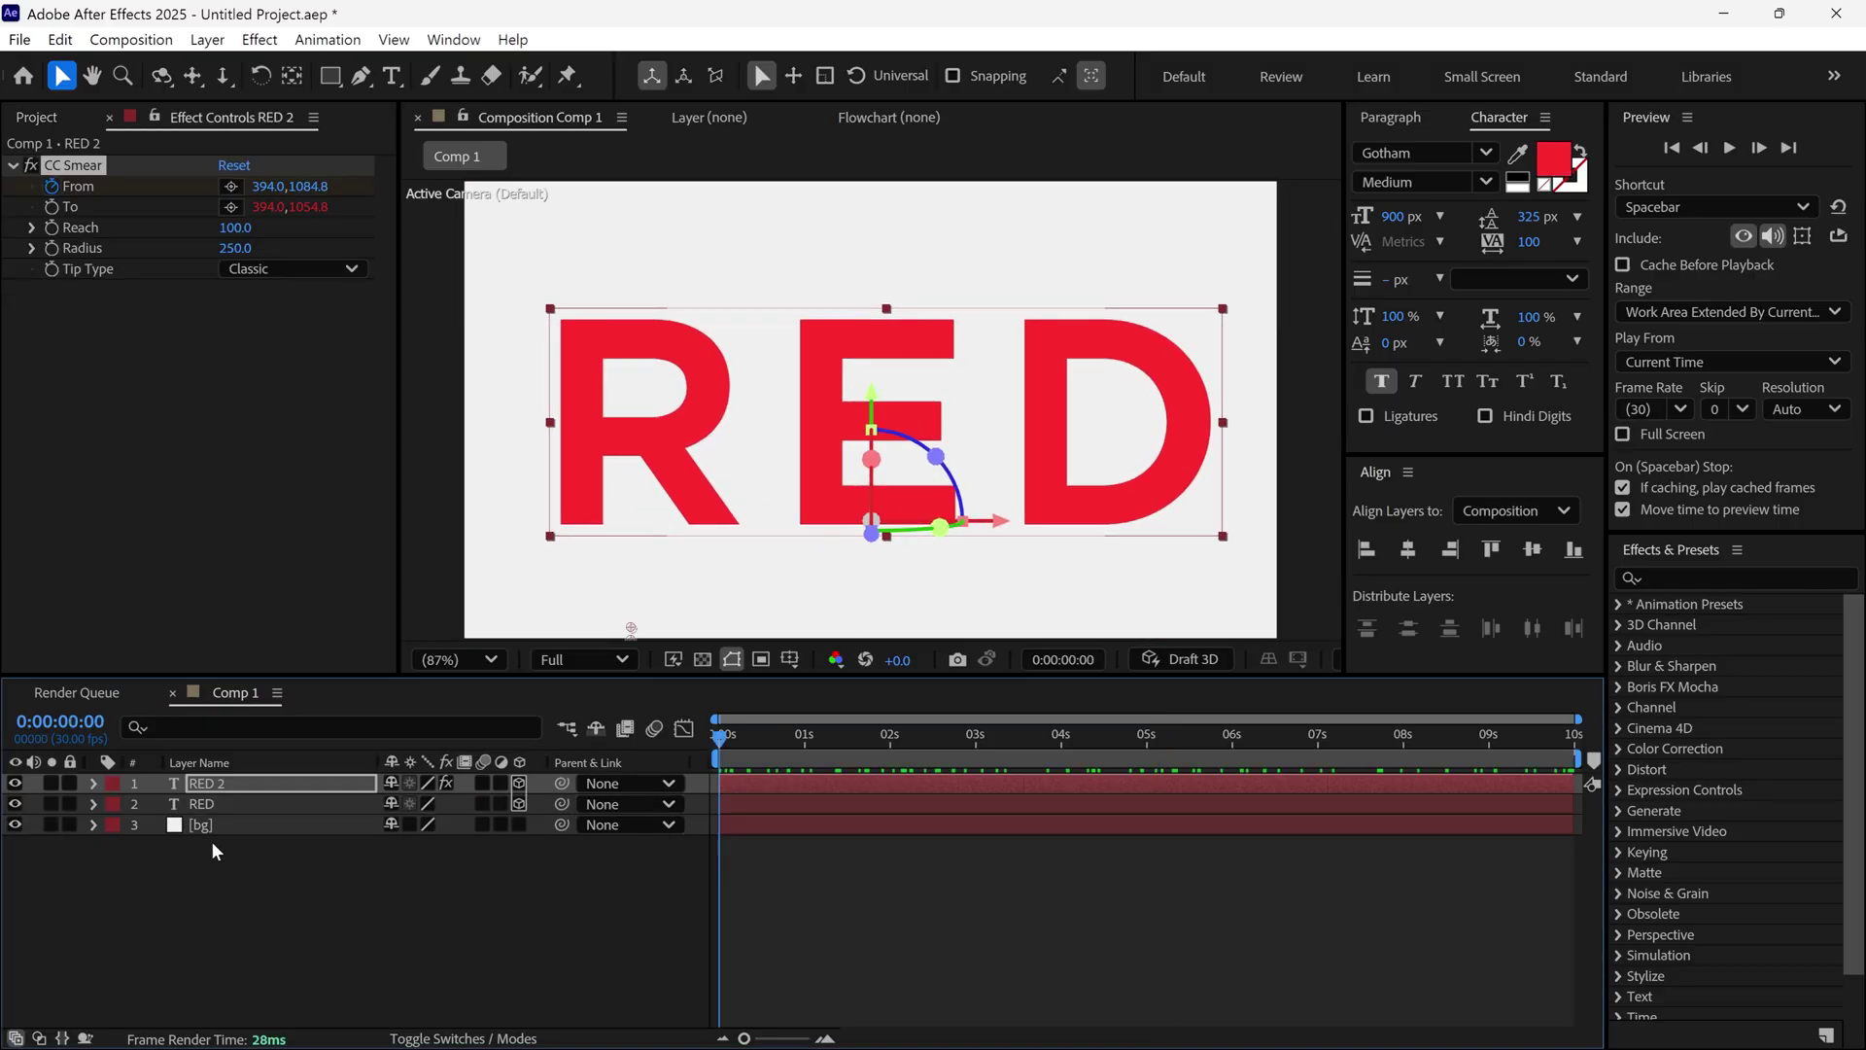
Step: Hide the bg layer and pre-compose all three layers into 'Text', moving all attributes
left_click(15, 824)
left_click(243, 824)
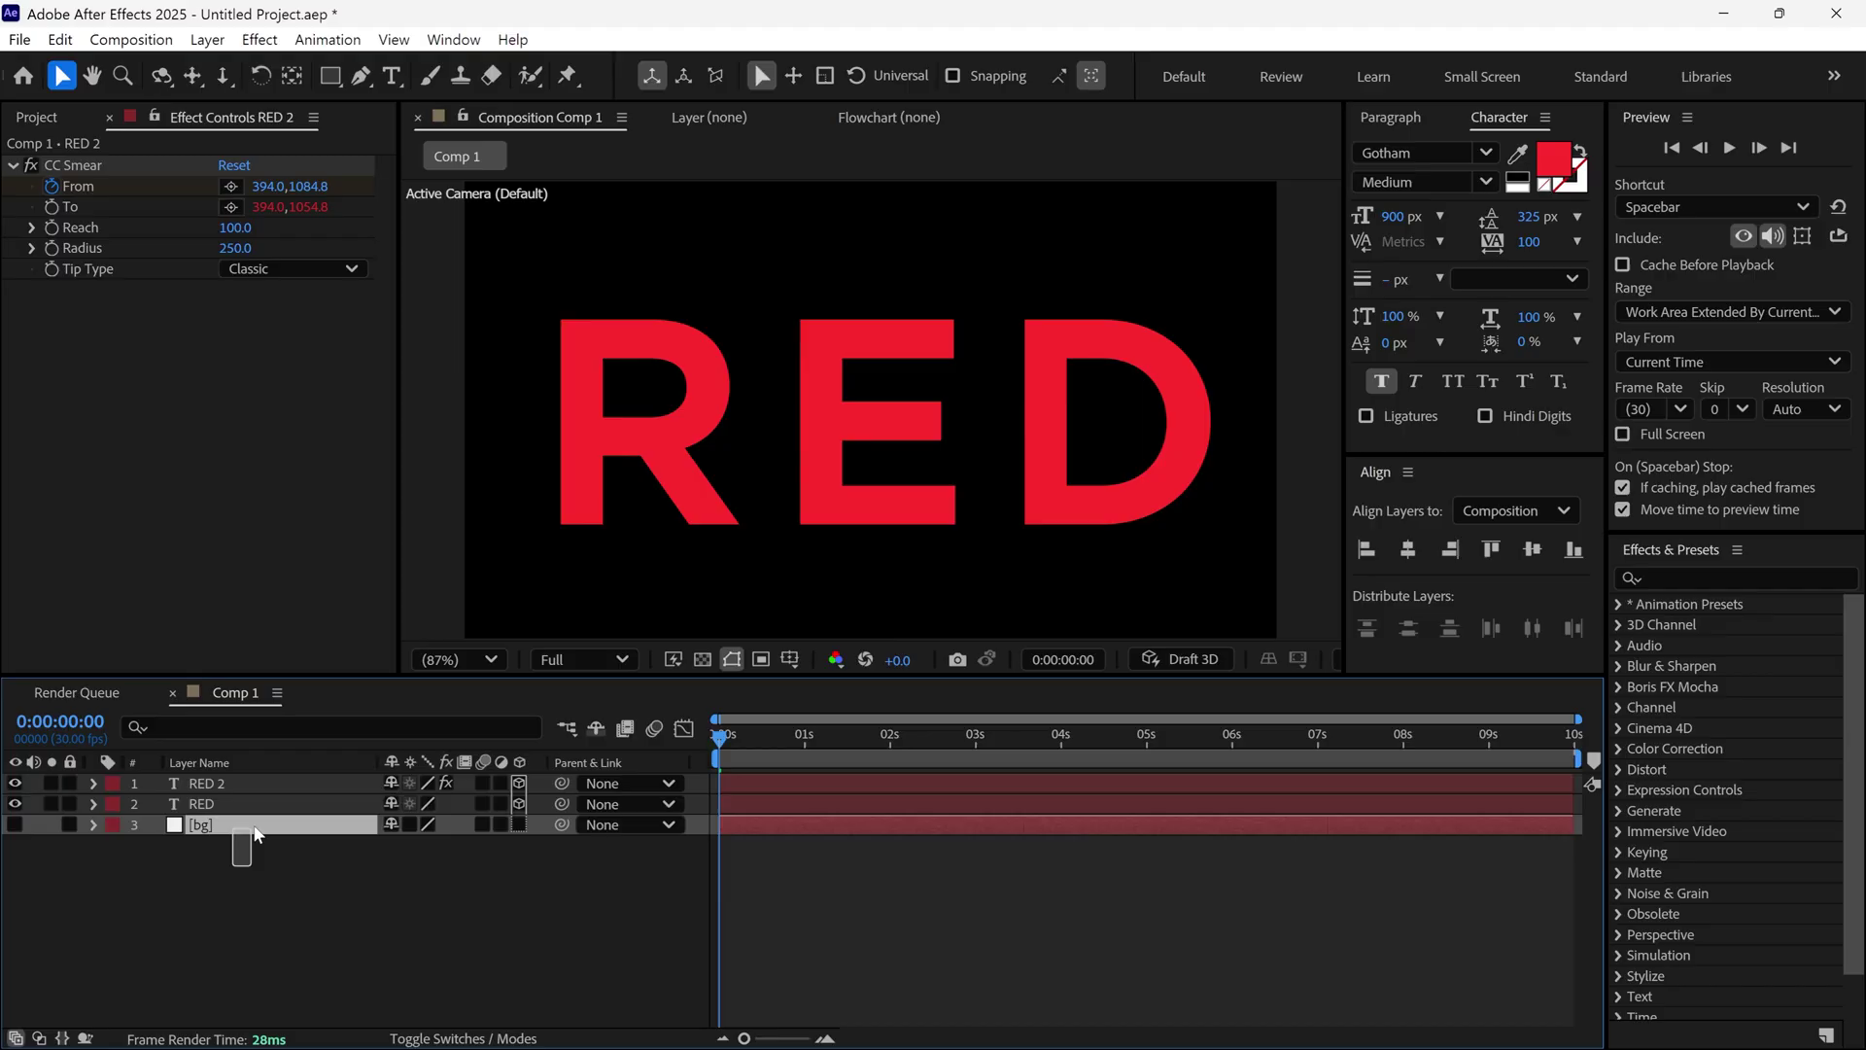
left_click(291, 783, "shift")
right_click(290, 785)
left_click(368, 626)
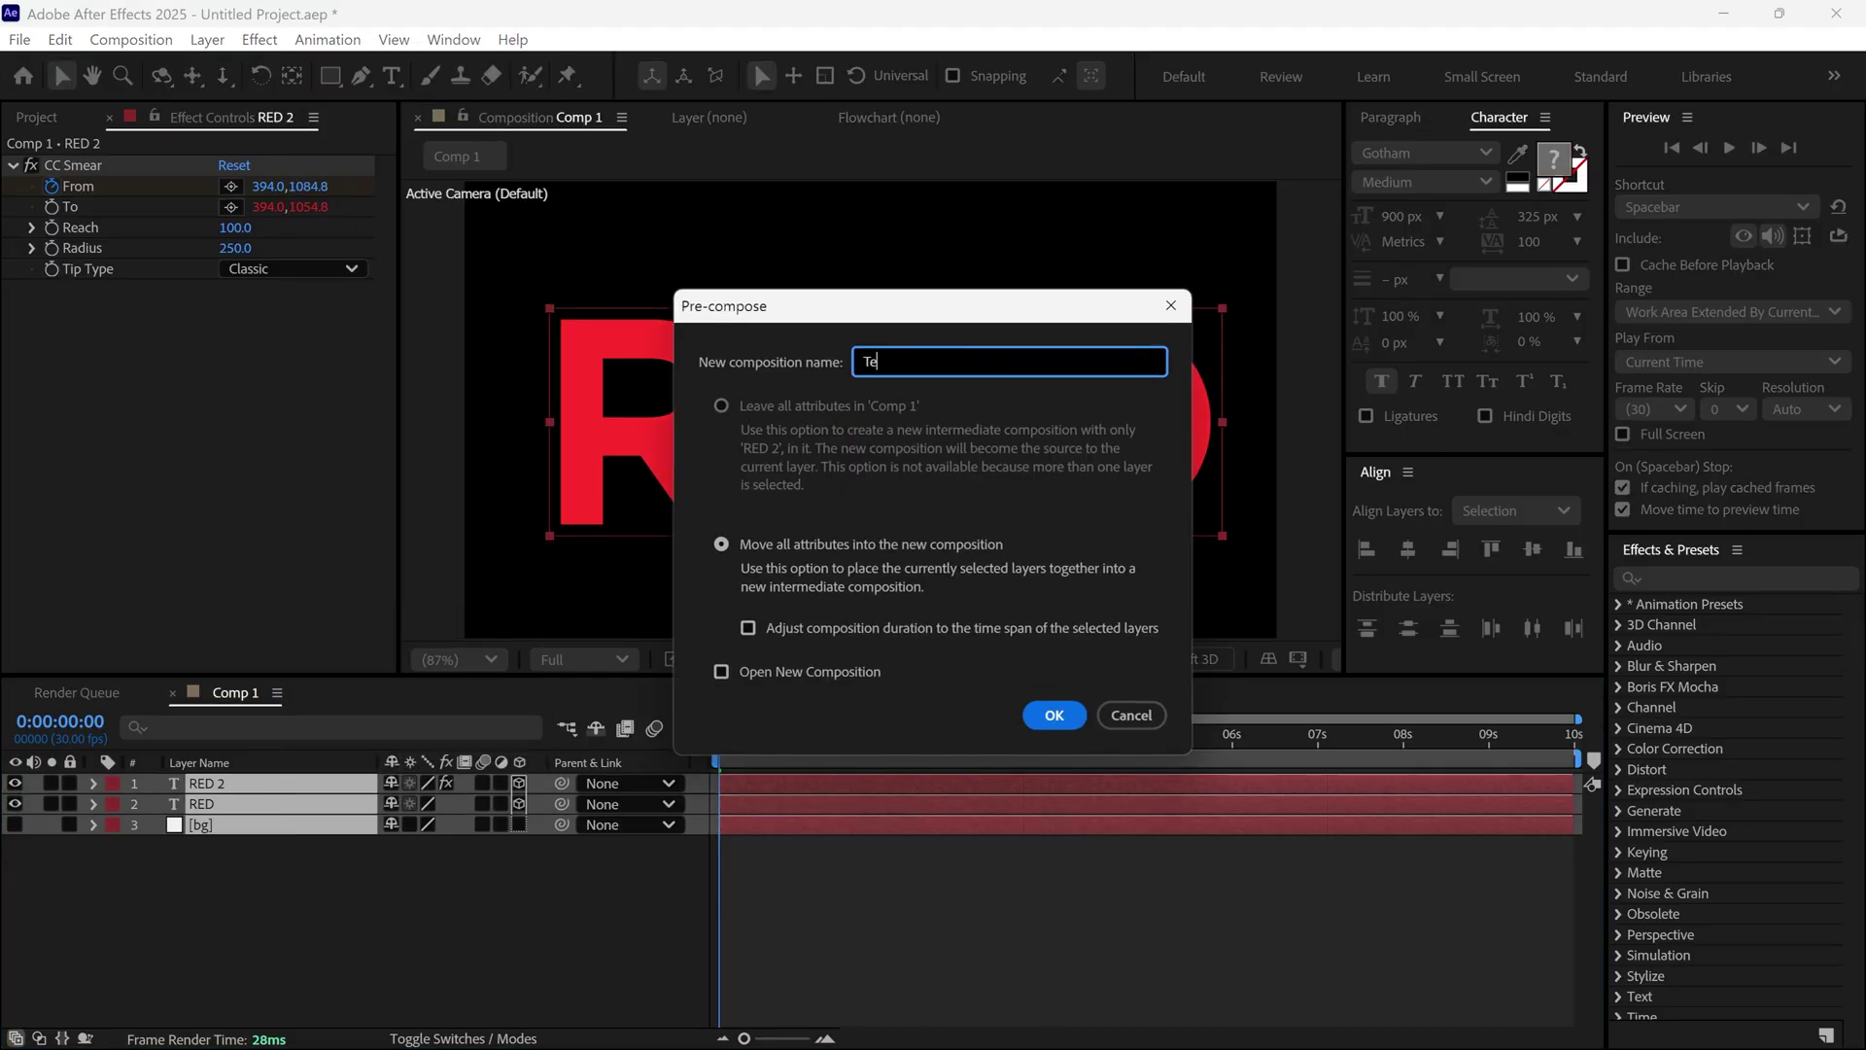
left_click(723, 547)
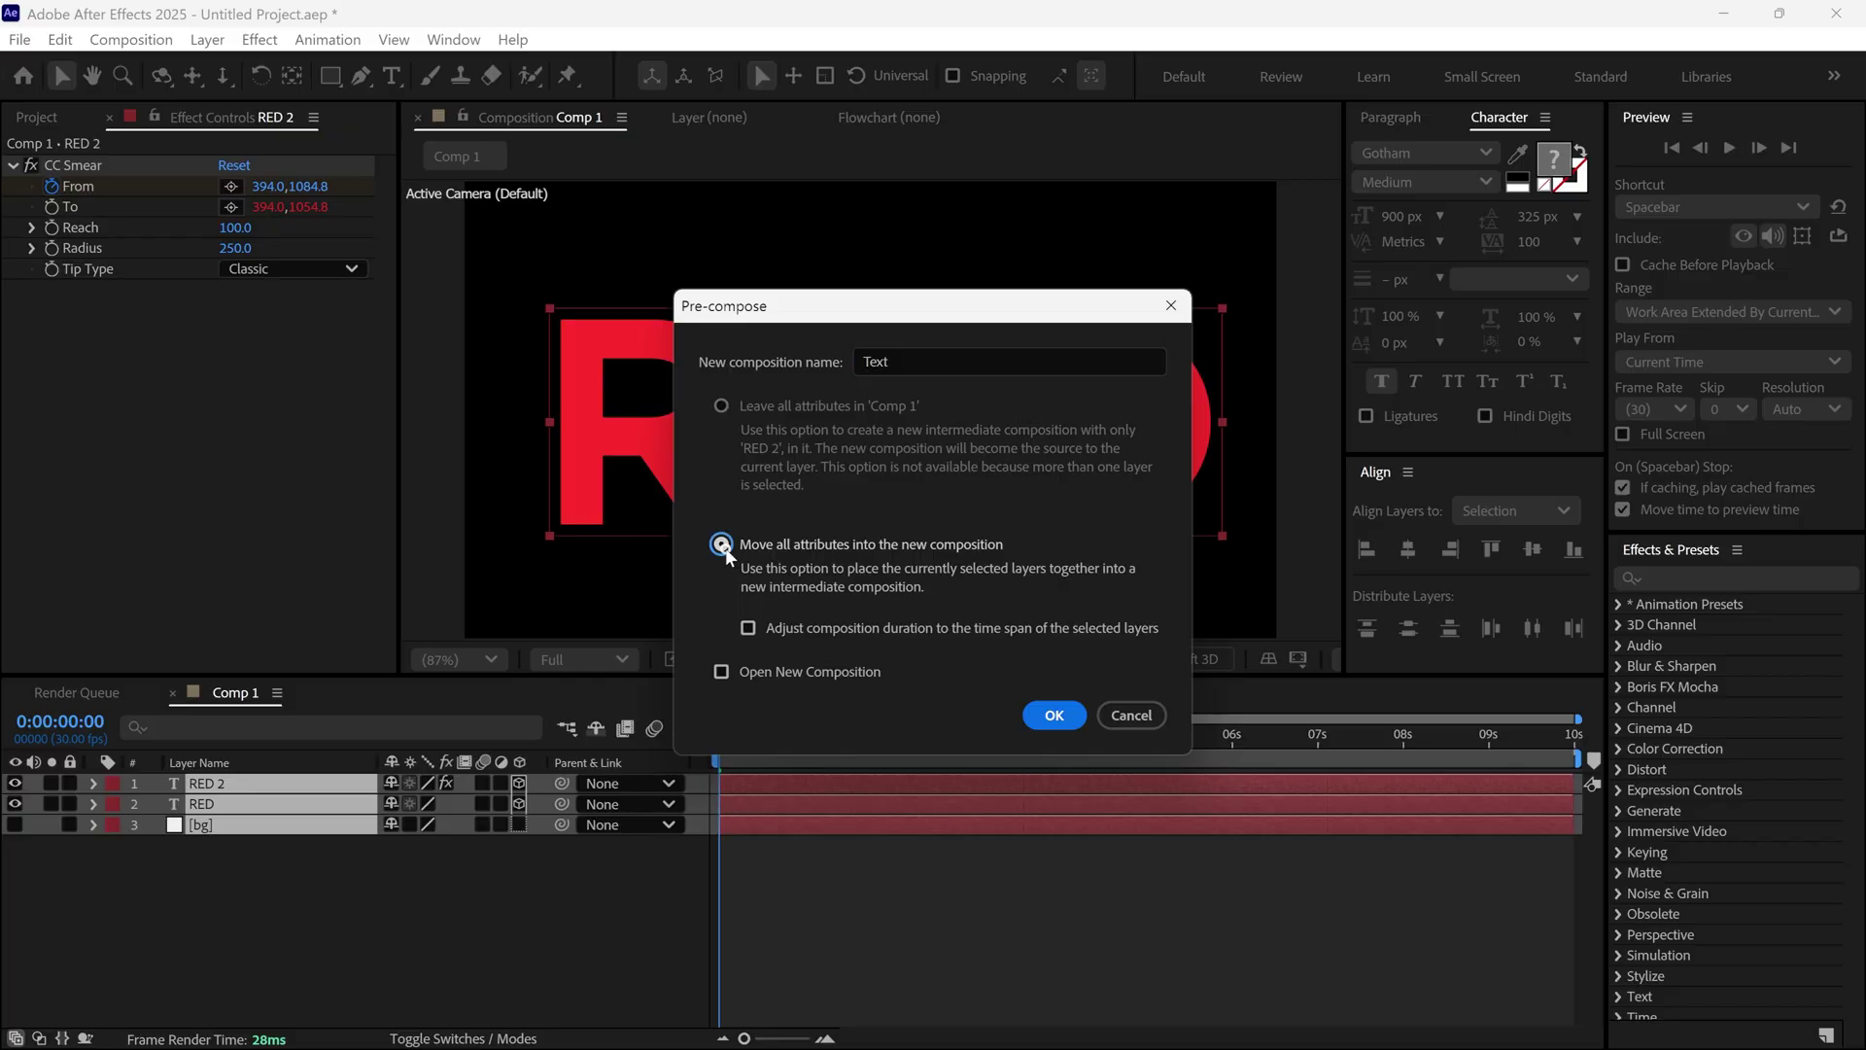
left_click(1036, 717)
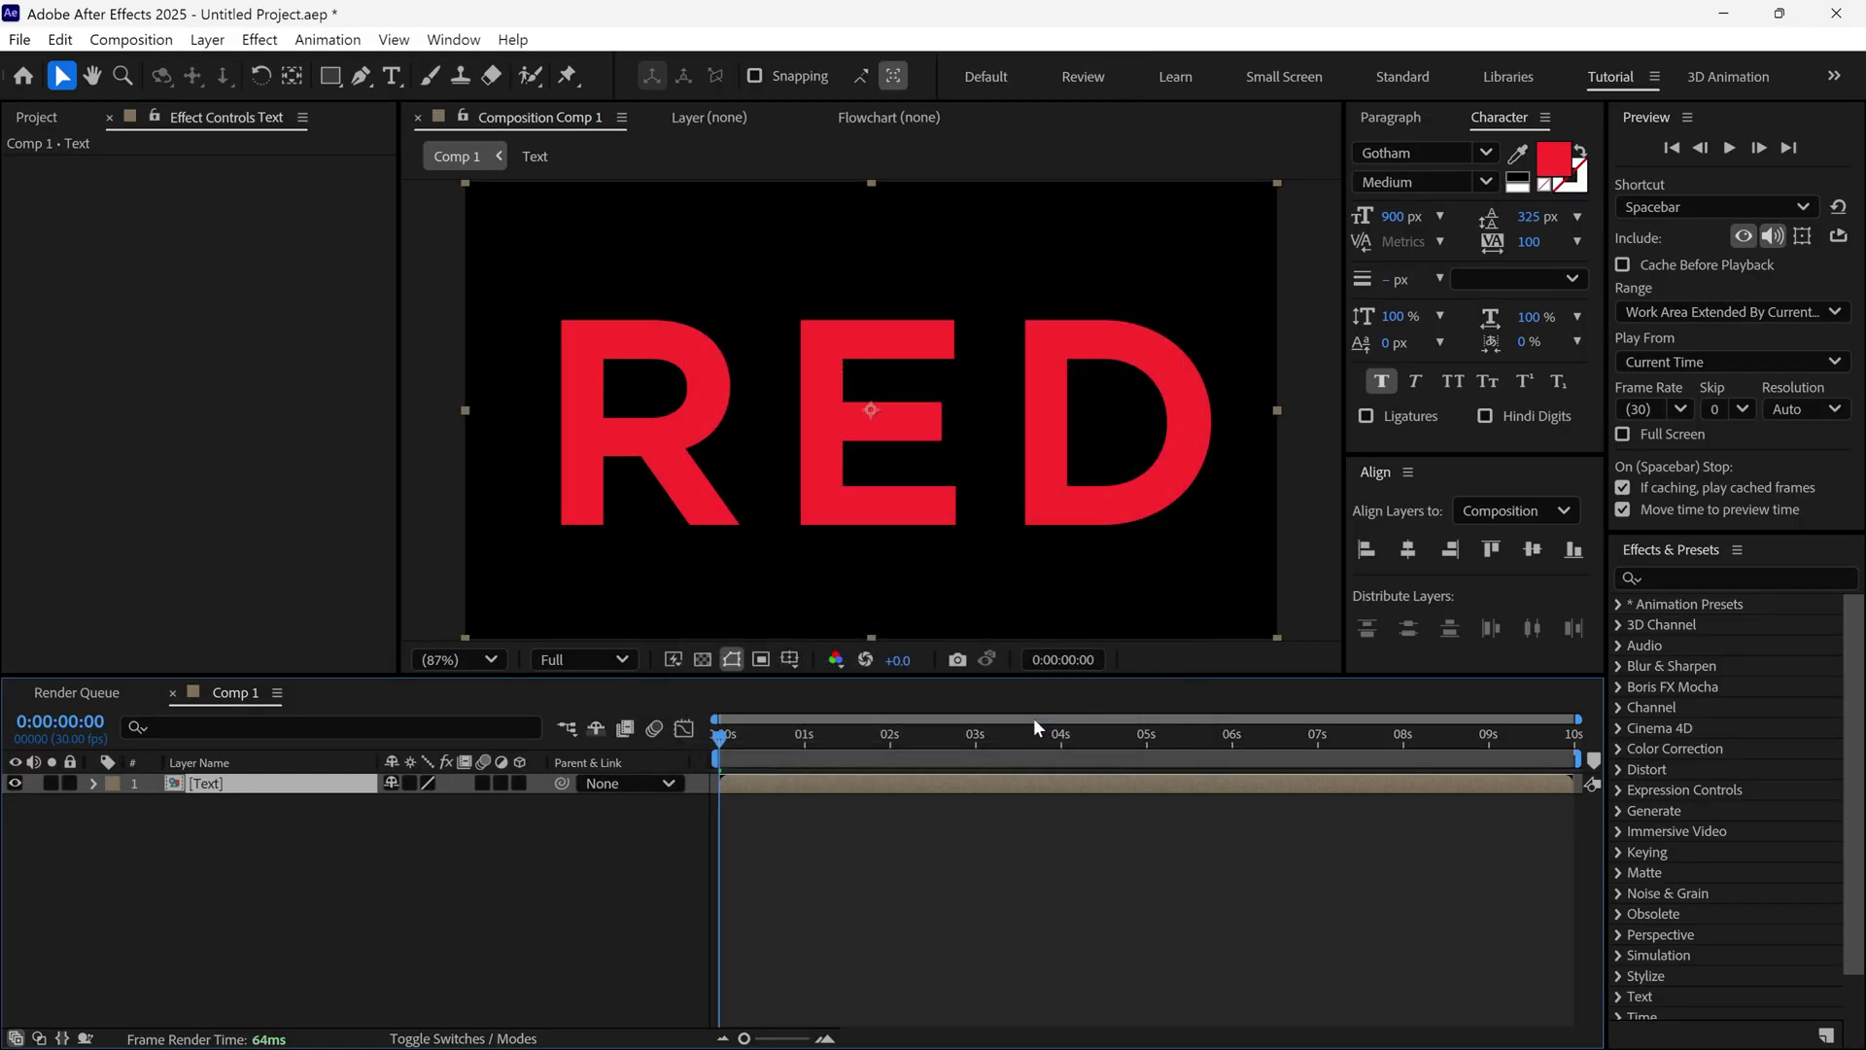
Step: Import the vertical drone clip and create a new composition from it
left_click(507, 883)
left_click(36, 118)
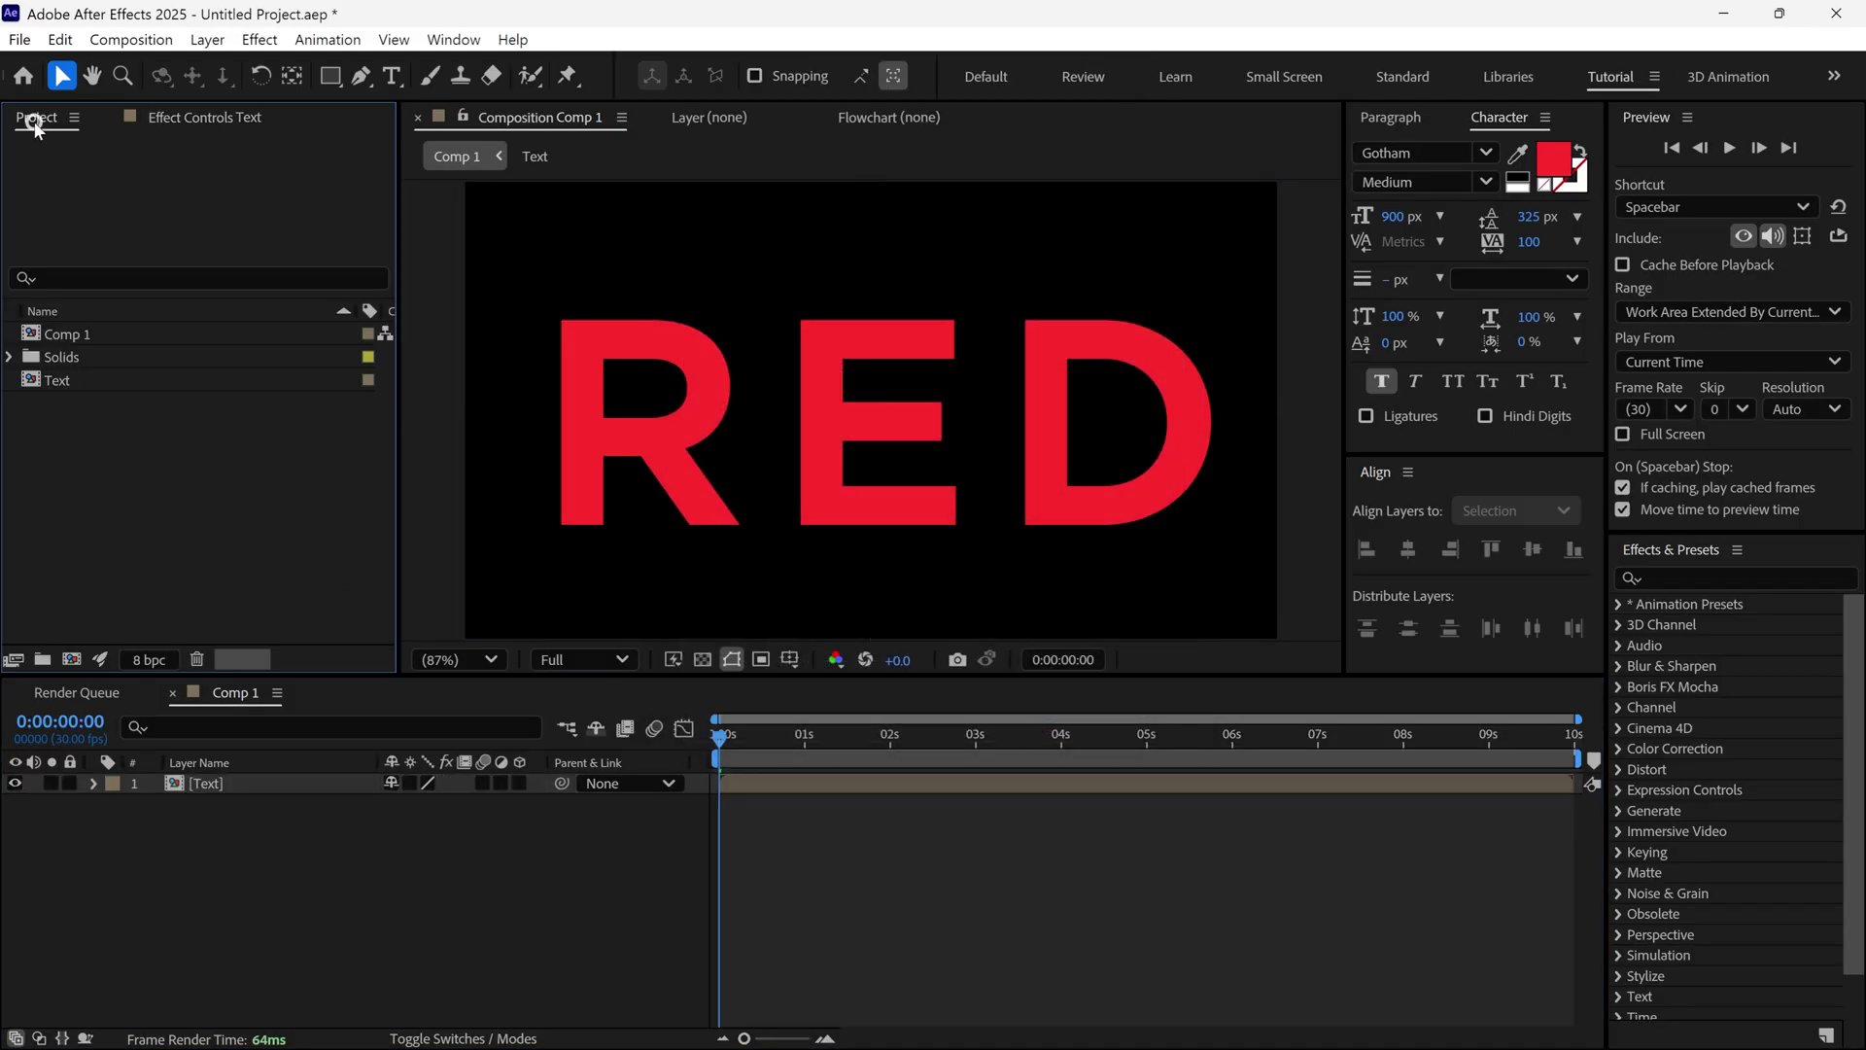
double_click(89, 469)
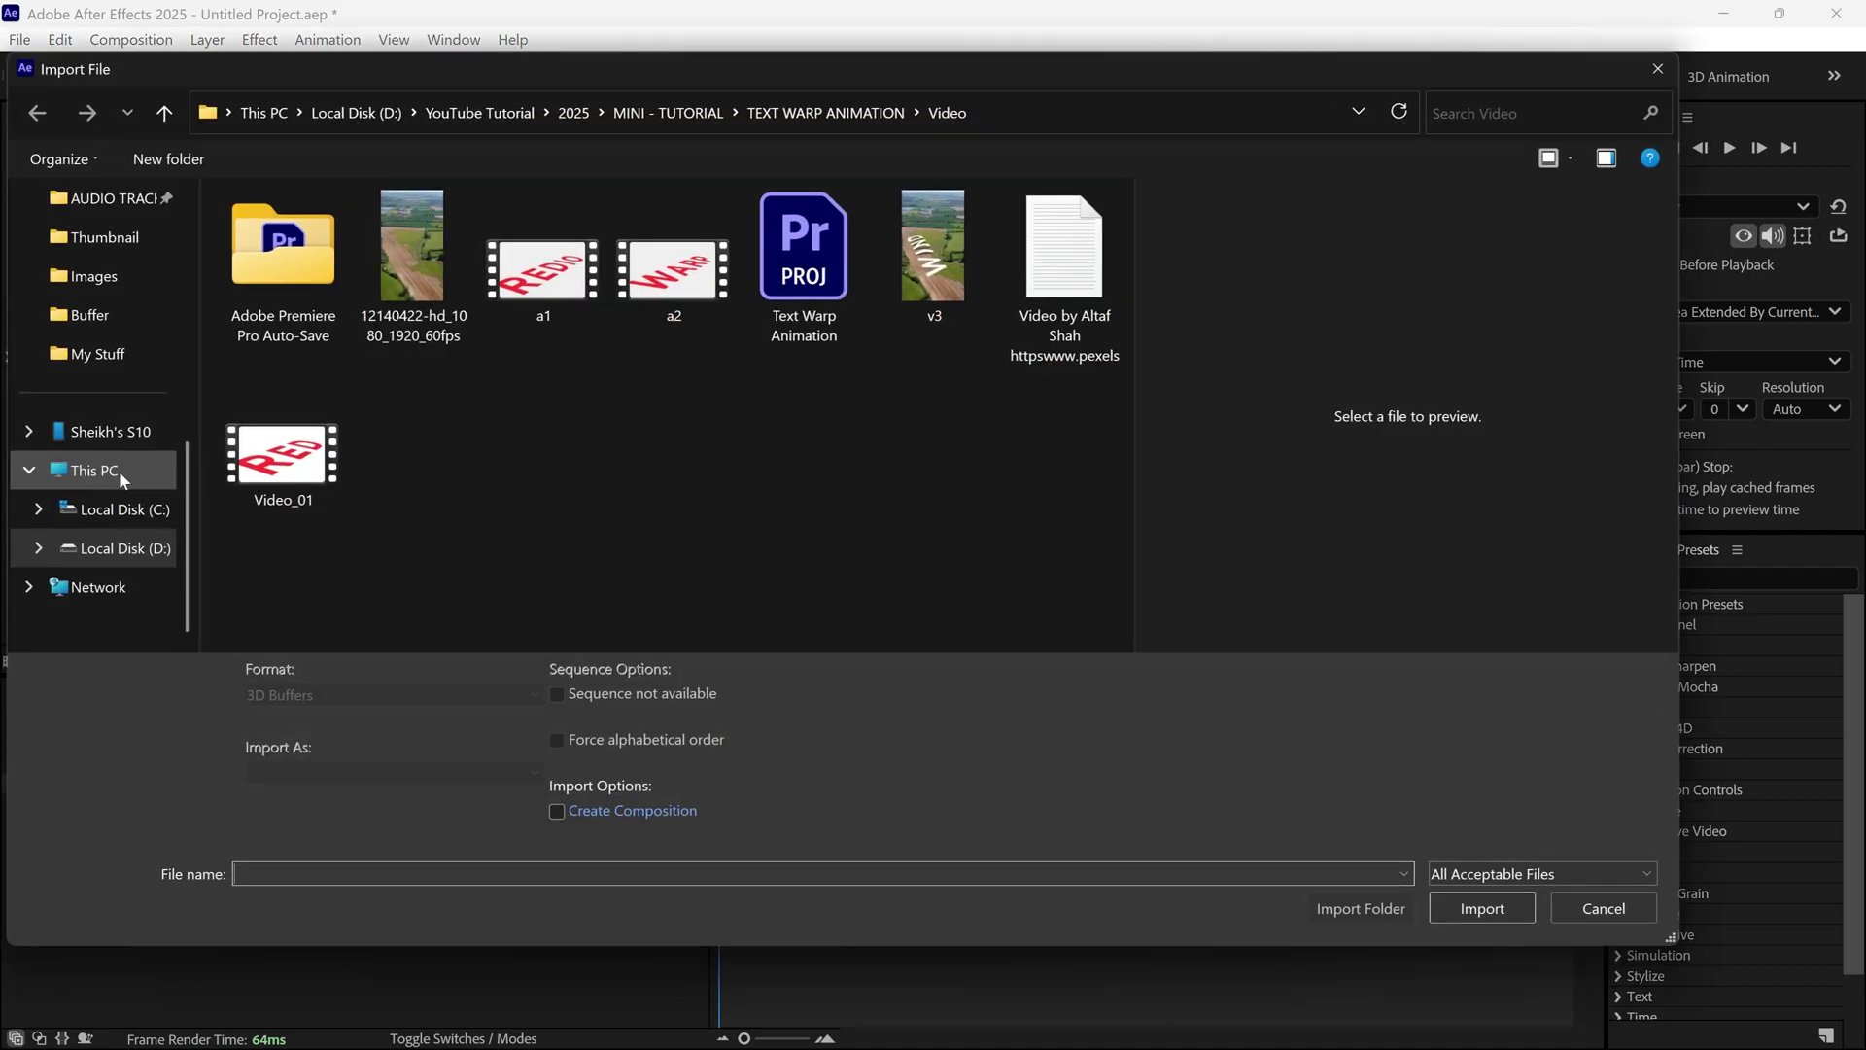
left_click(413, 258)
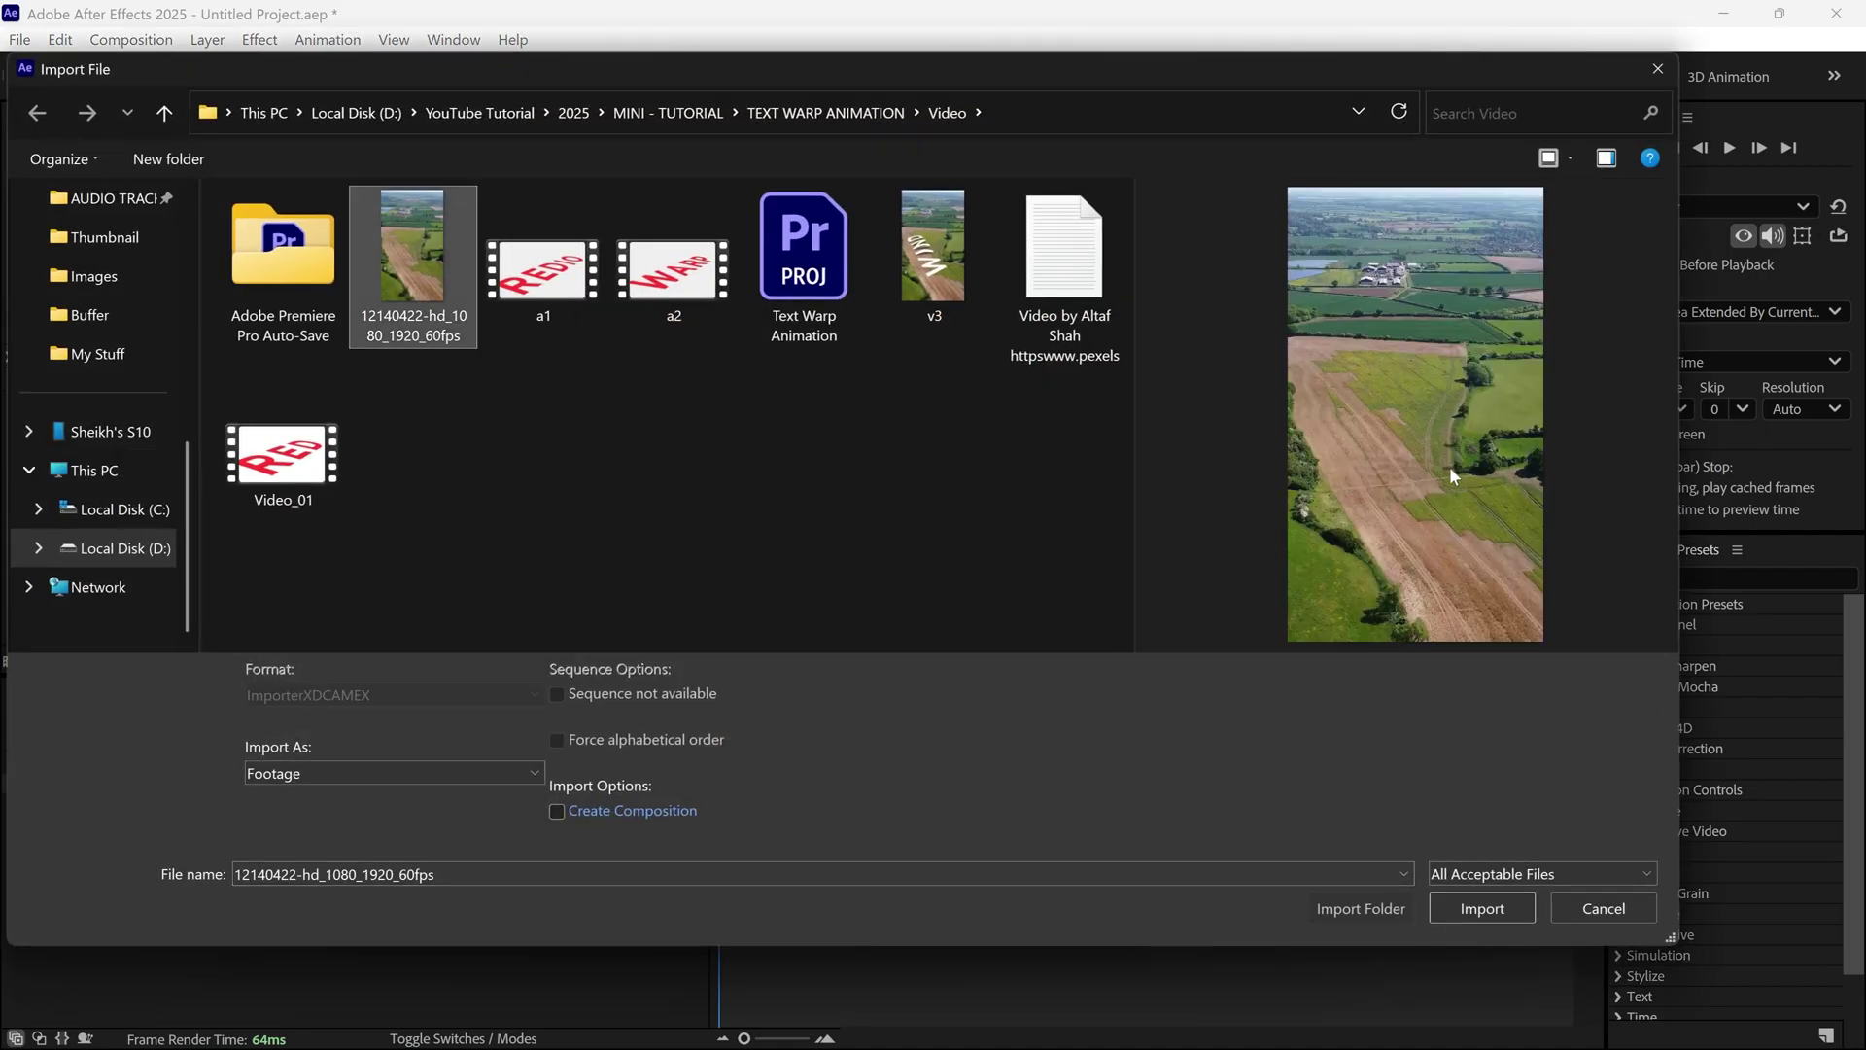
left_click(1467, 908)
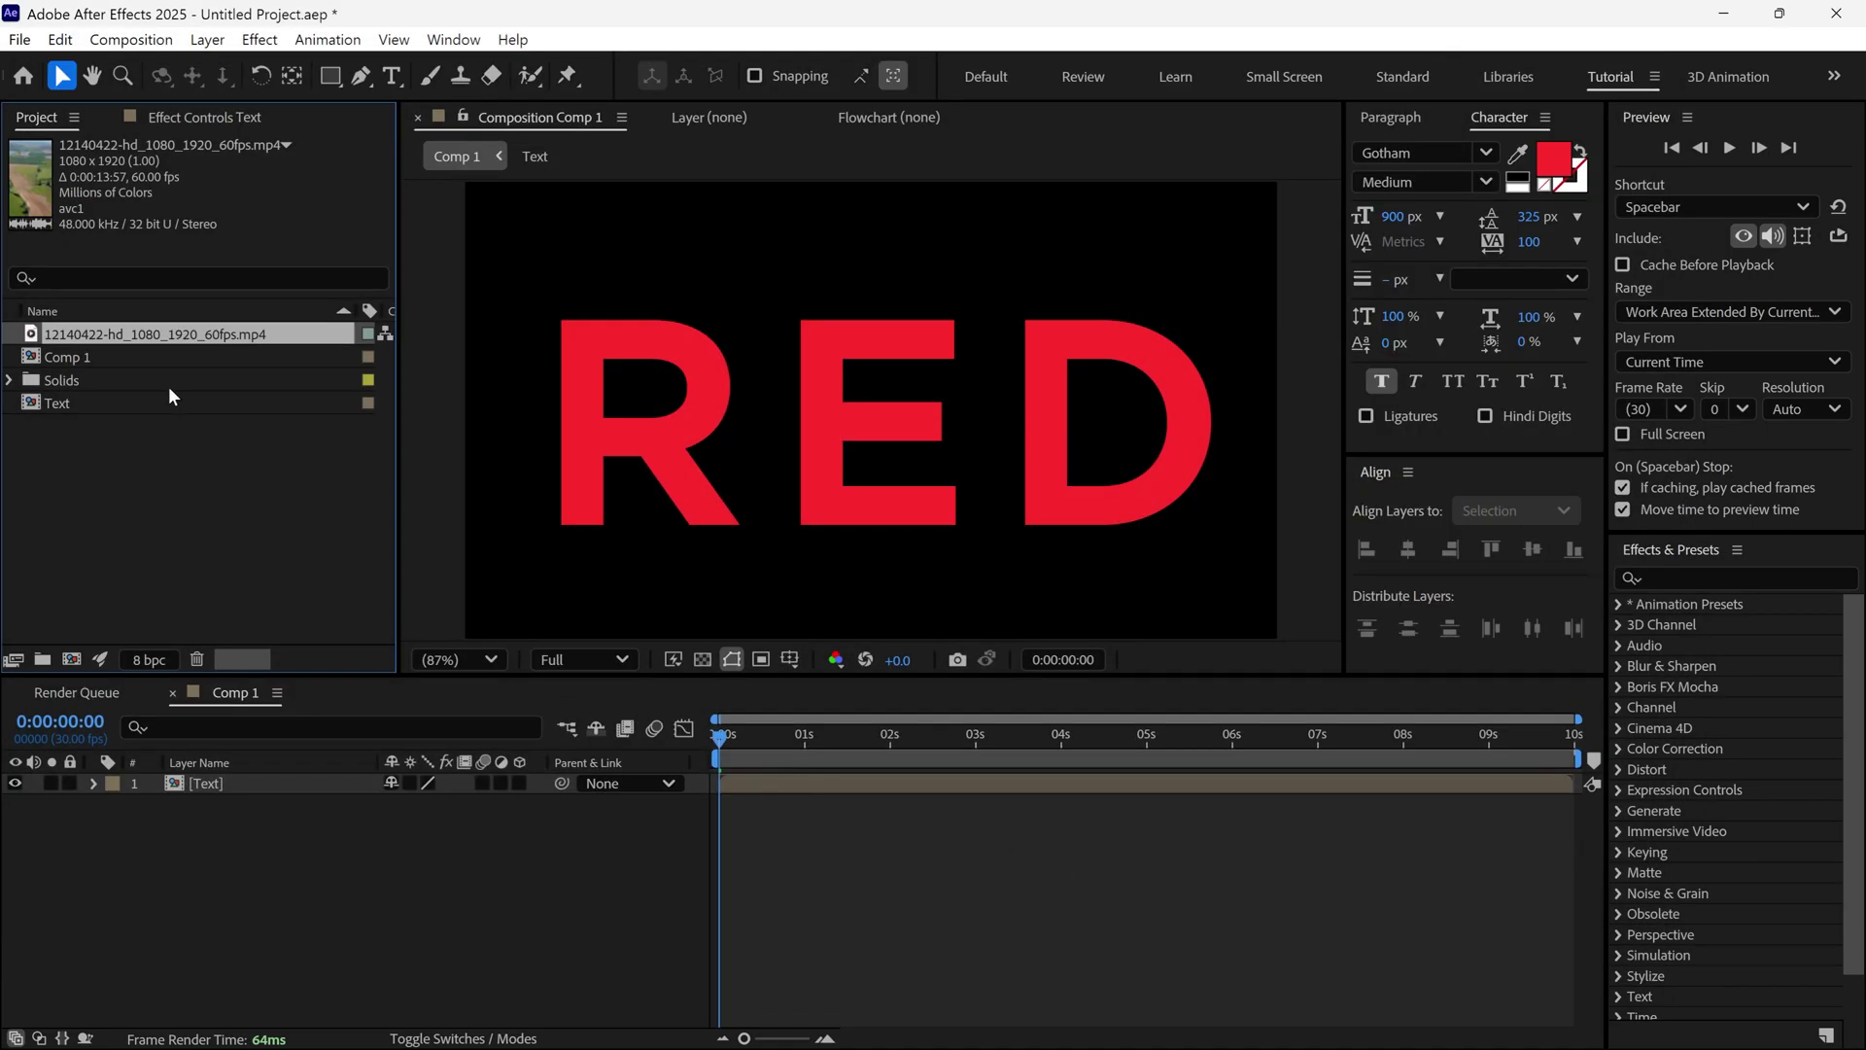
left_click_drag(128, 340, 73, 658)
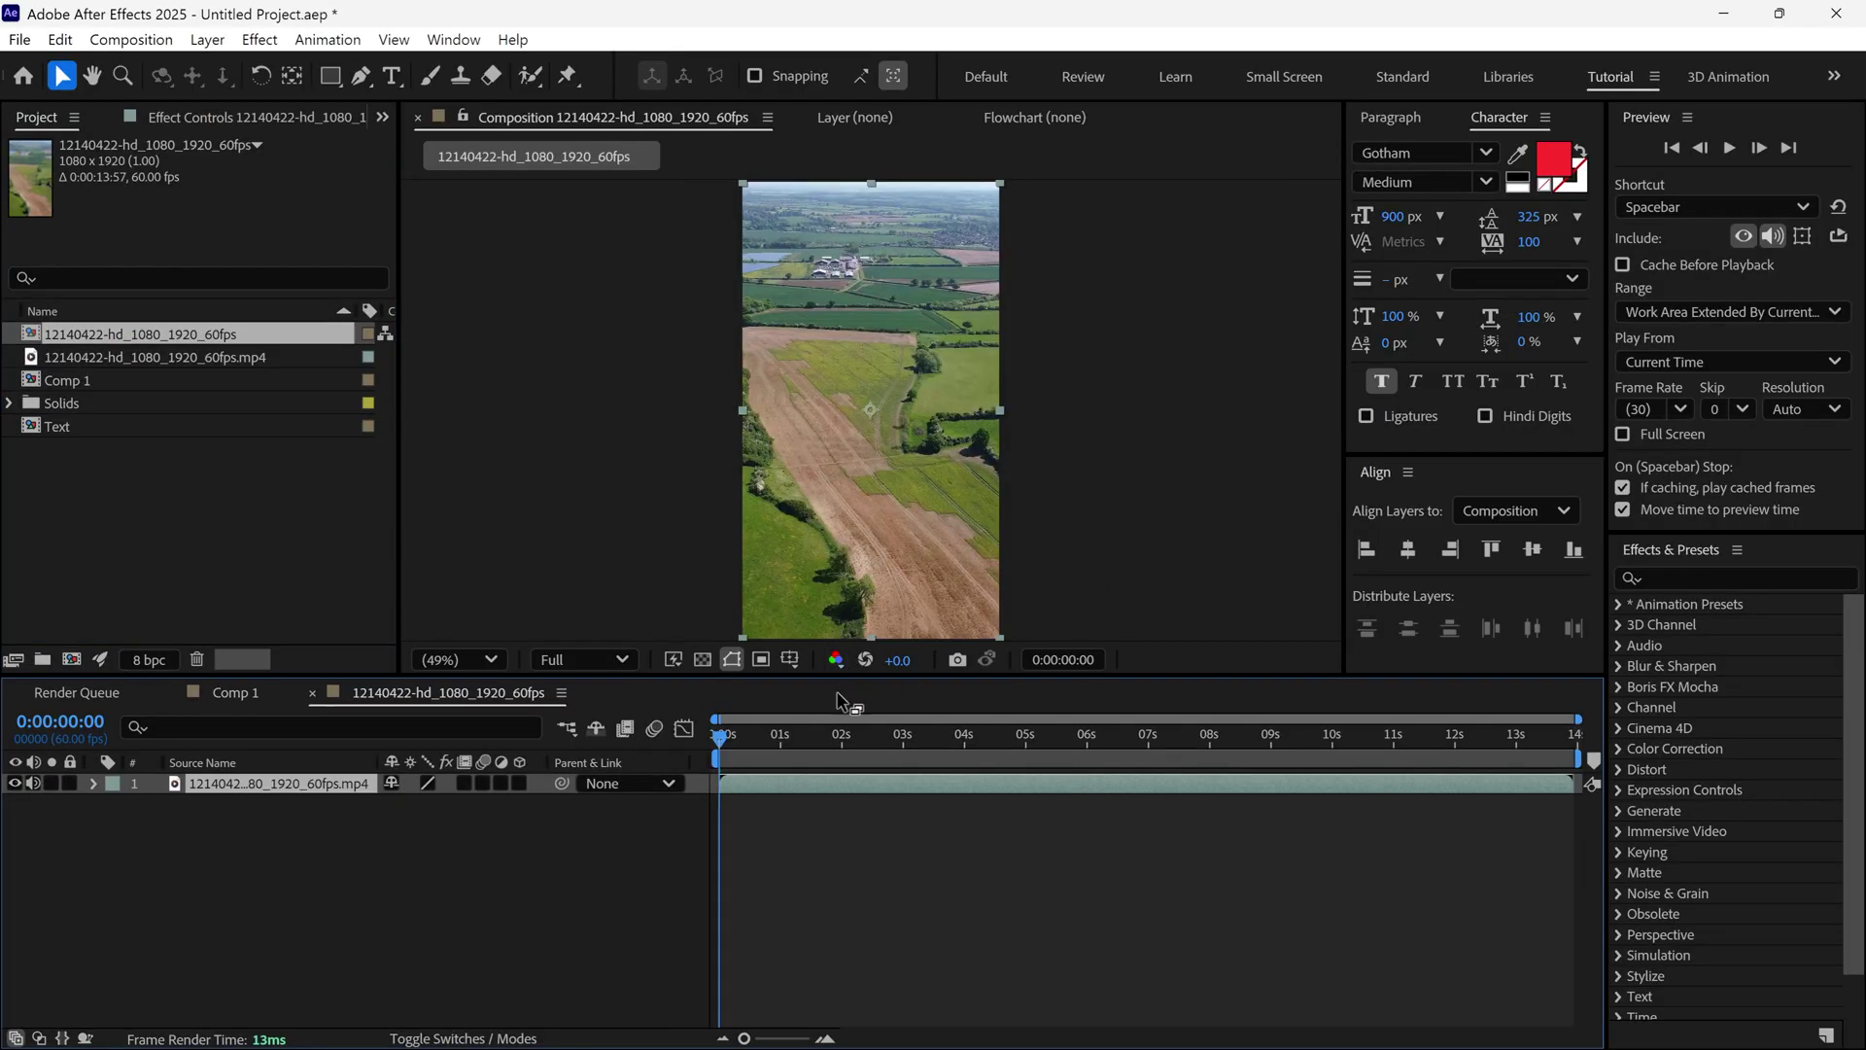
Step: Trim the drone composition to a 10-second work area and rewind to the first frame
left_click_drag(720, 744, 1332, 799)
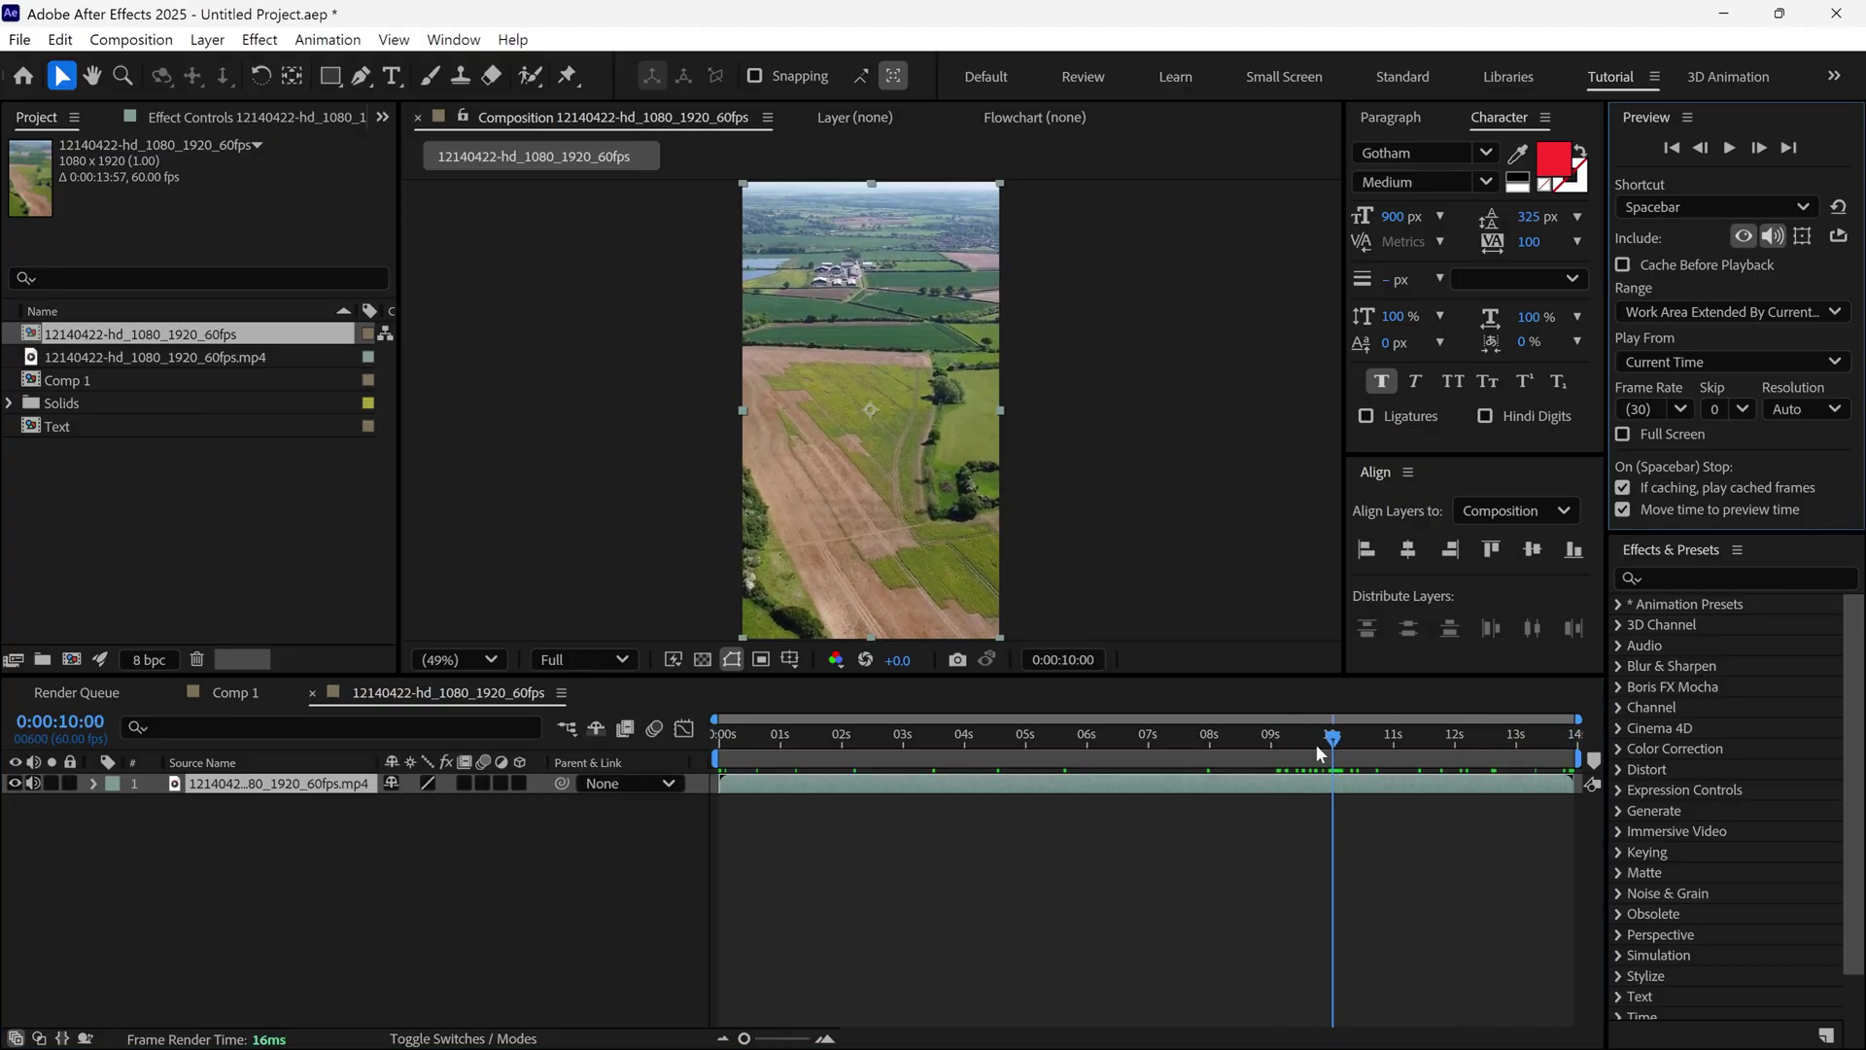
right_click(1330, 758)
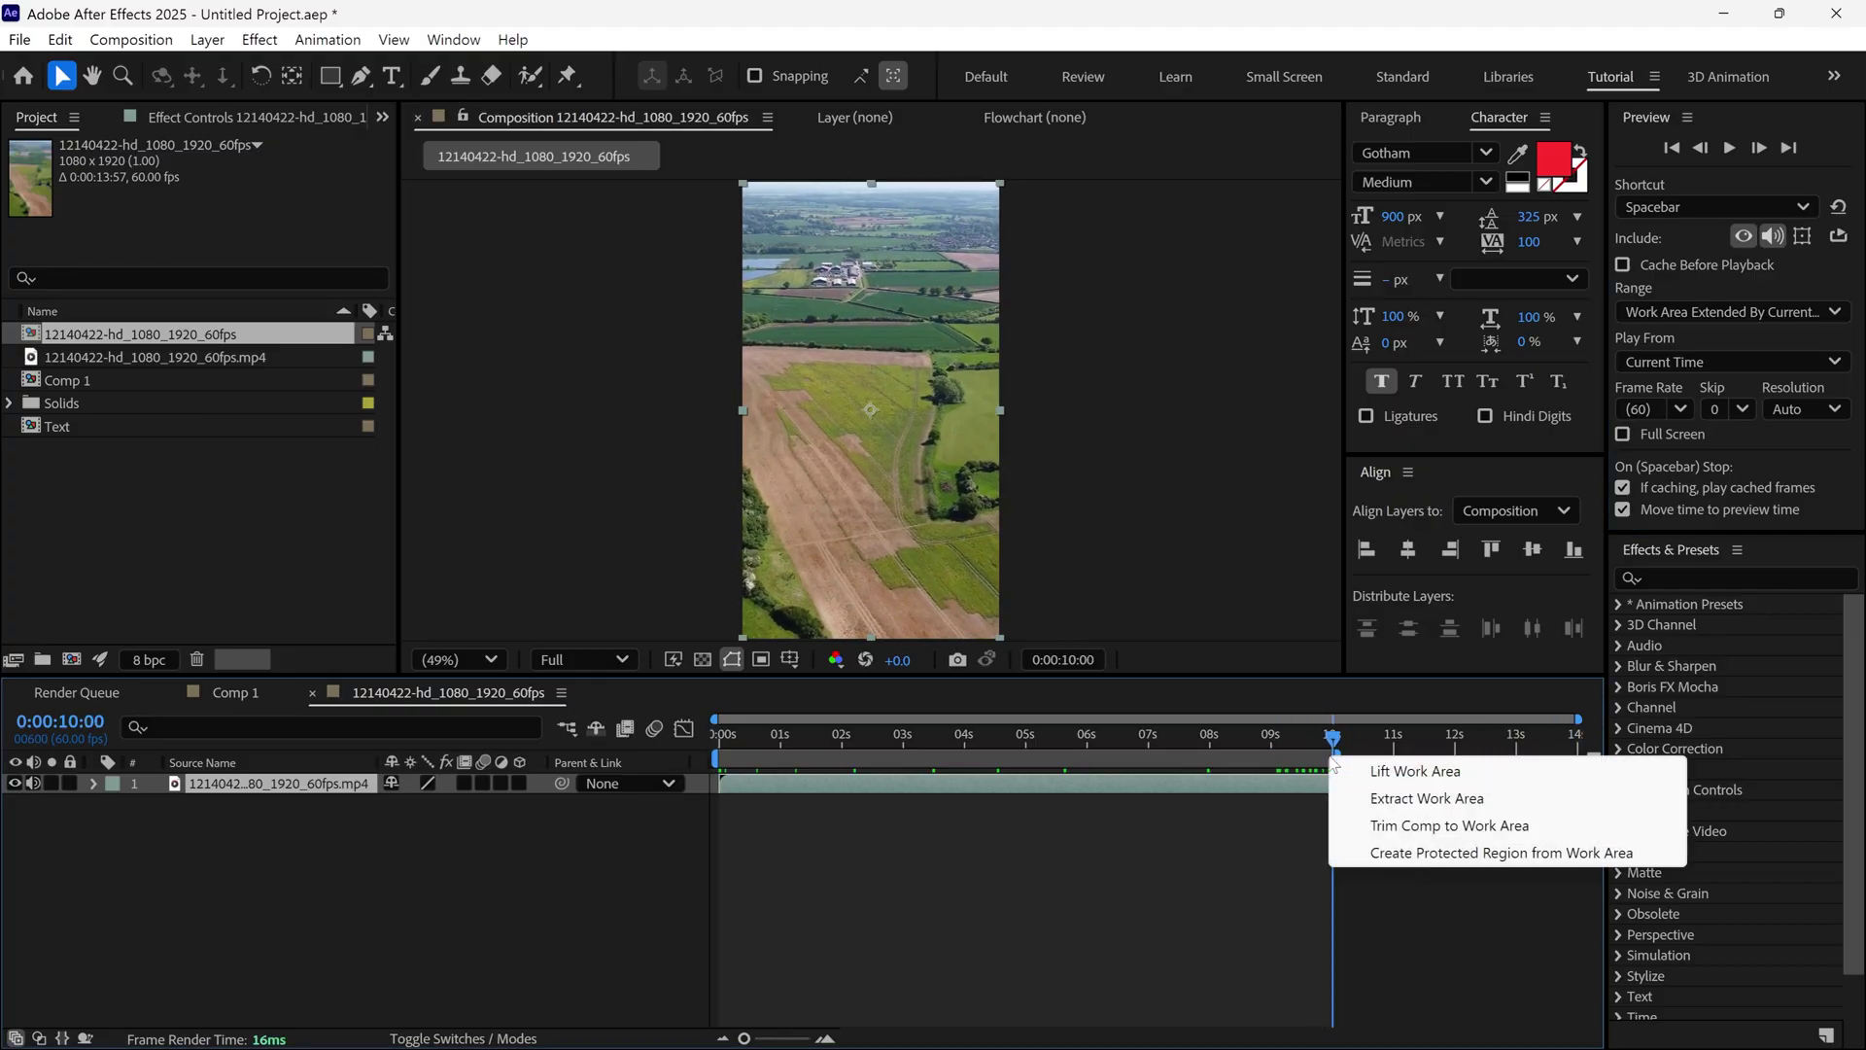
left_click(1375, 825)
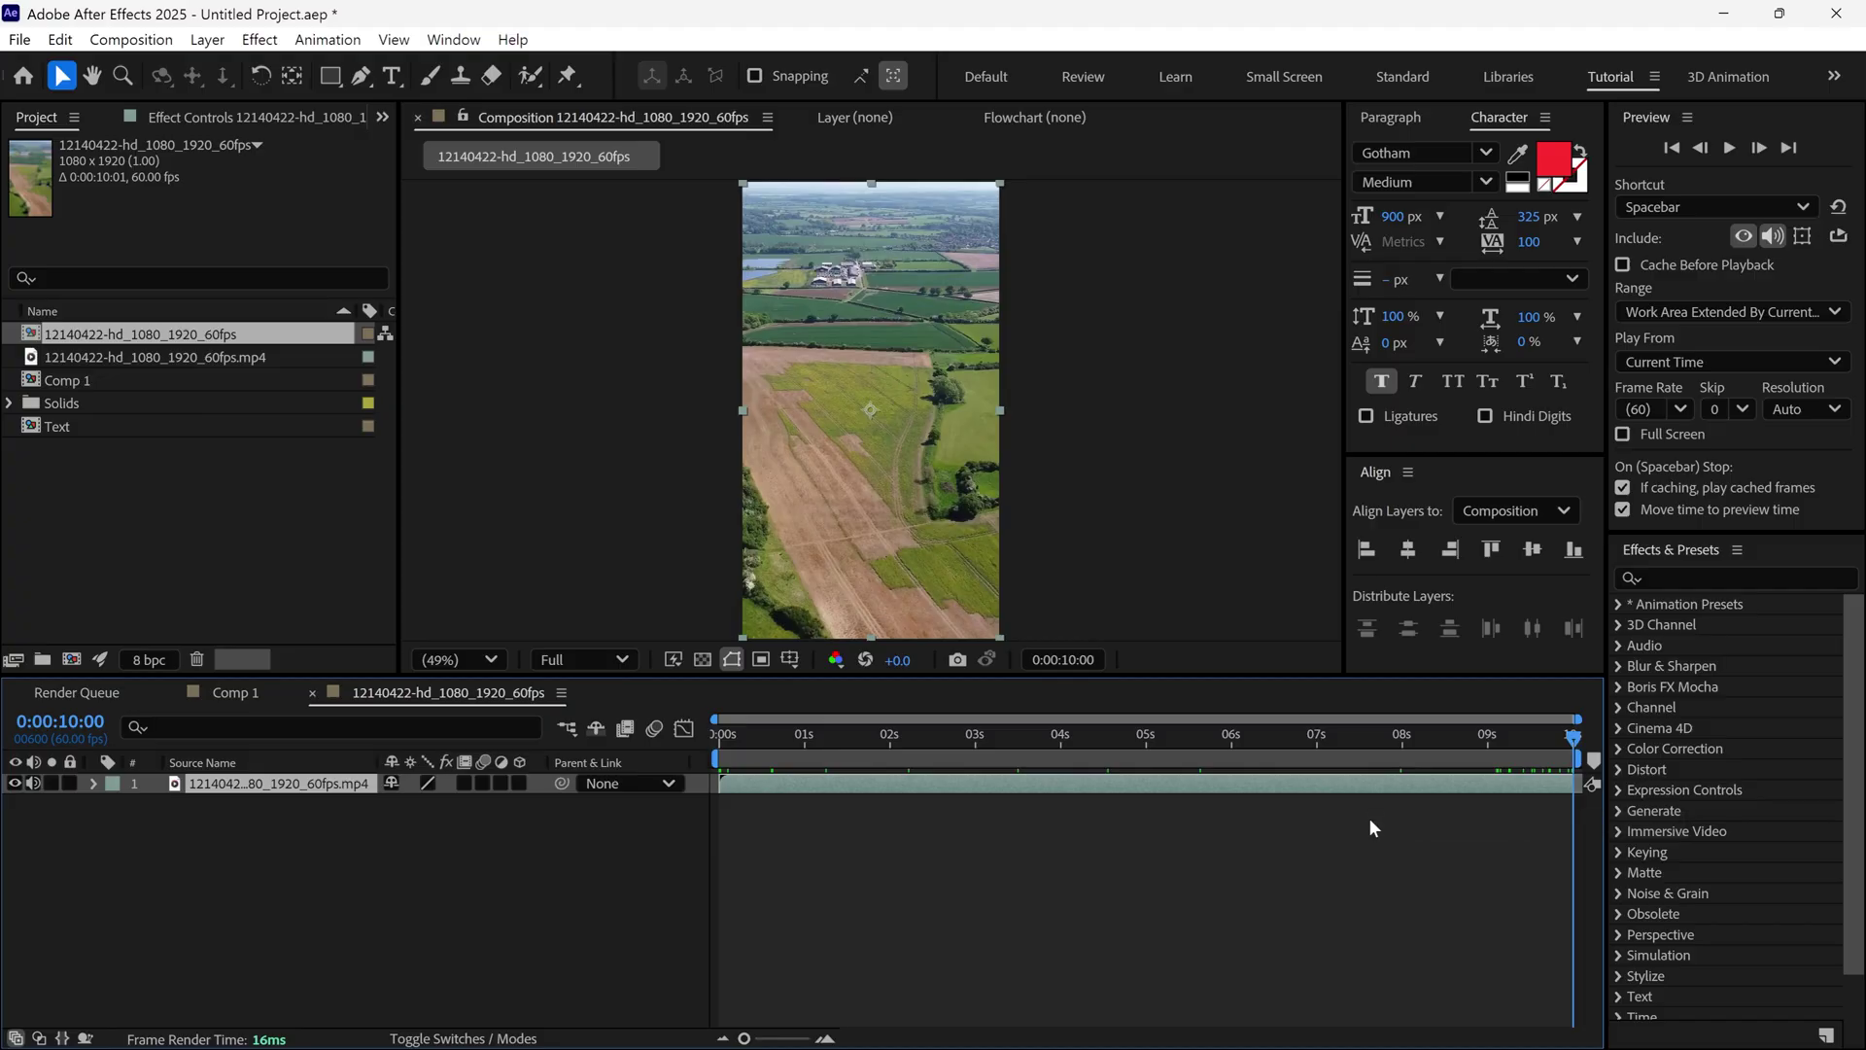
left_click_drag(1354, 742, 724, 739)
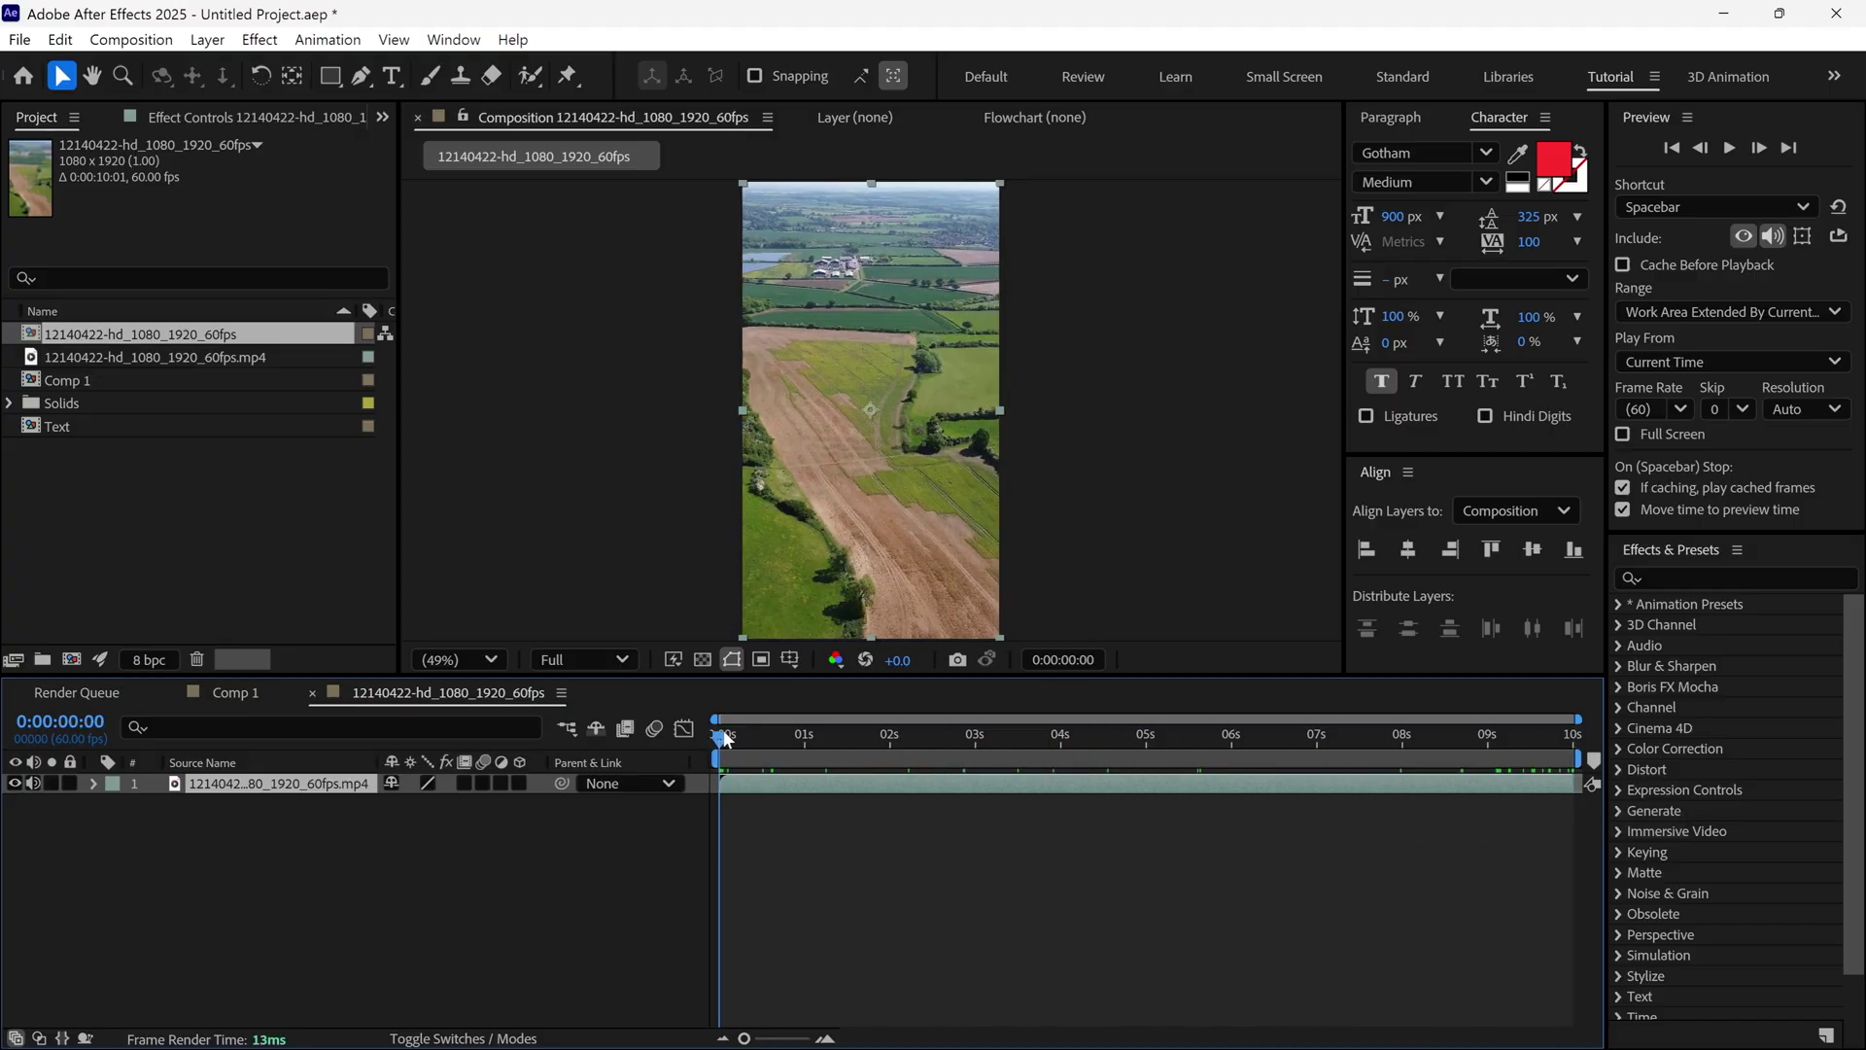
Step: Run Track Camera from the Tracker panel on the drone footage and inspect the solved track points
left_click(453, 39)
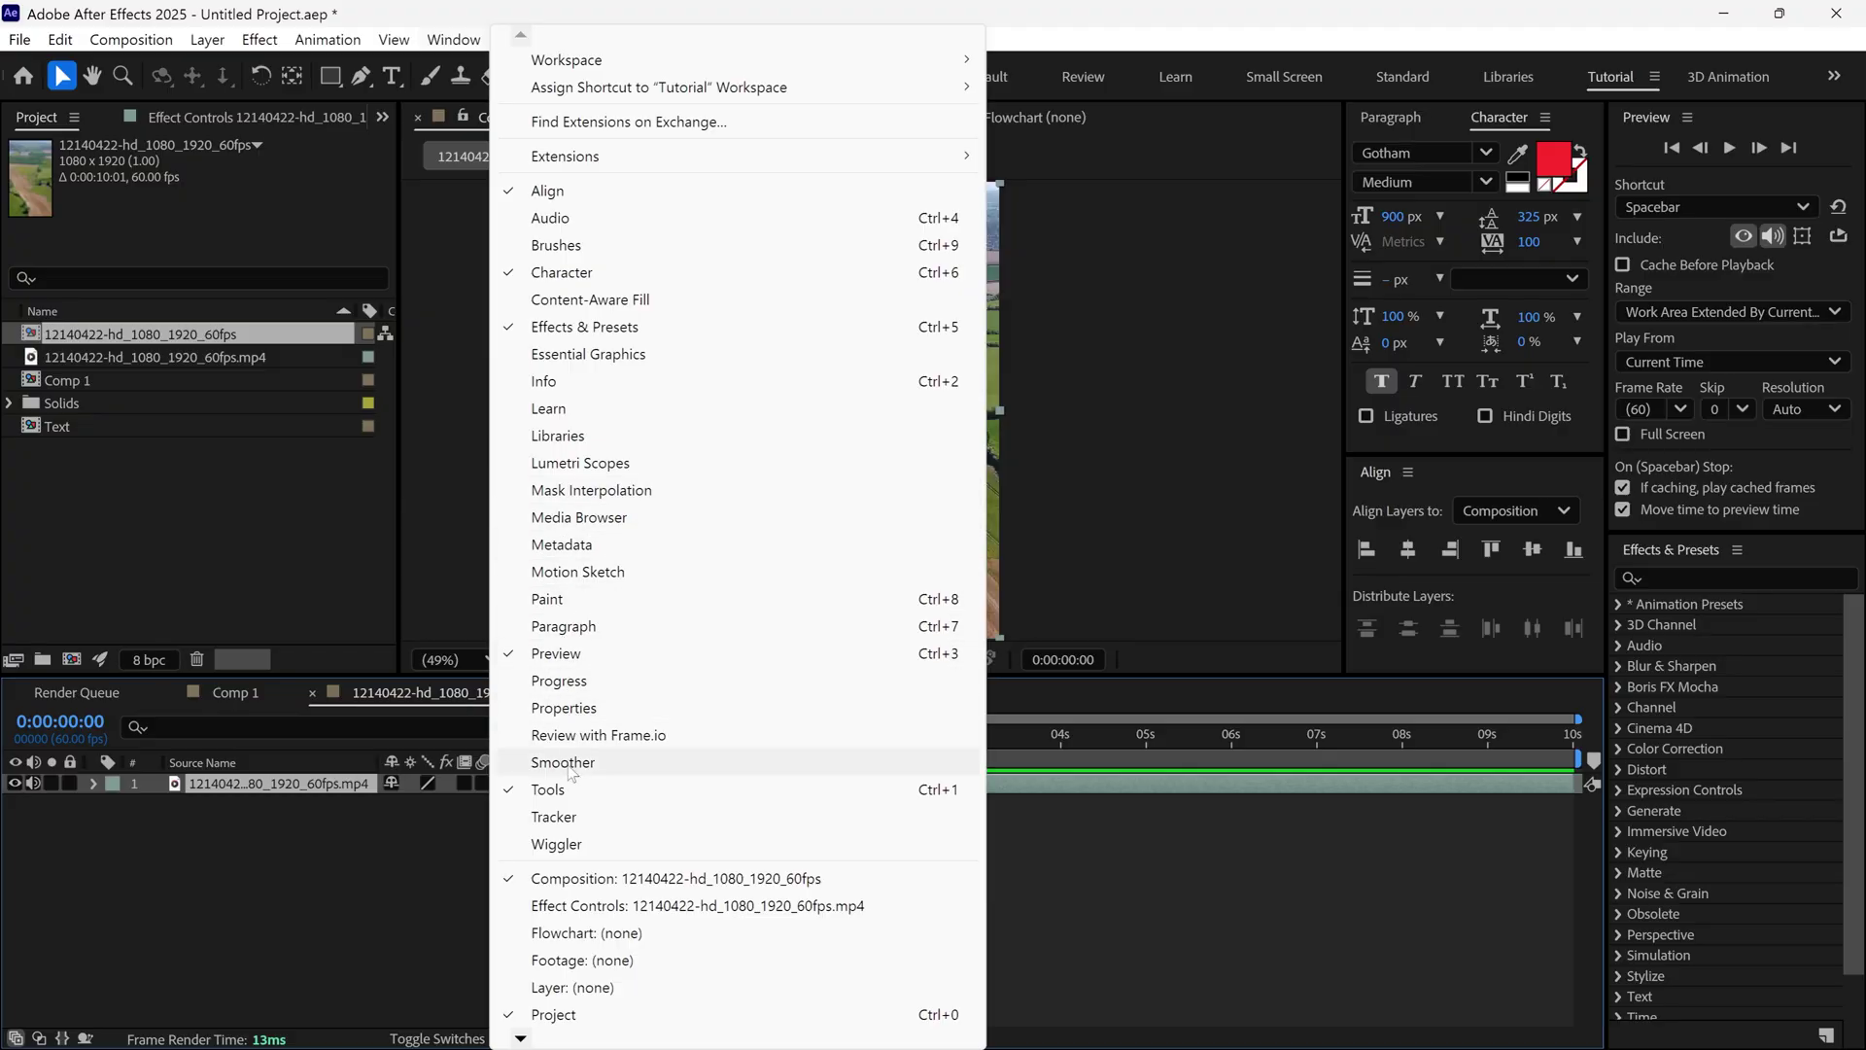
left_click(553, 816)
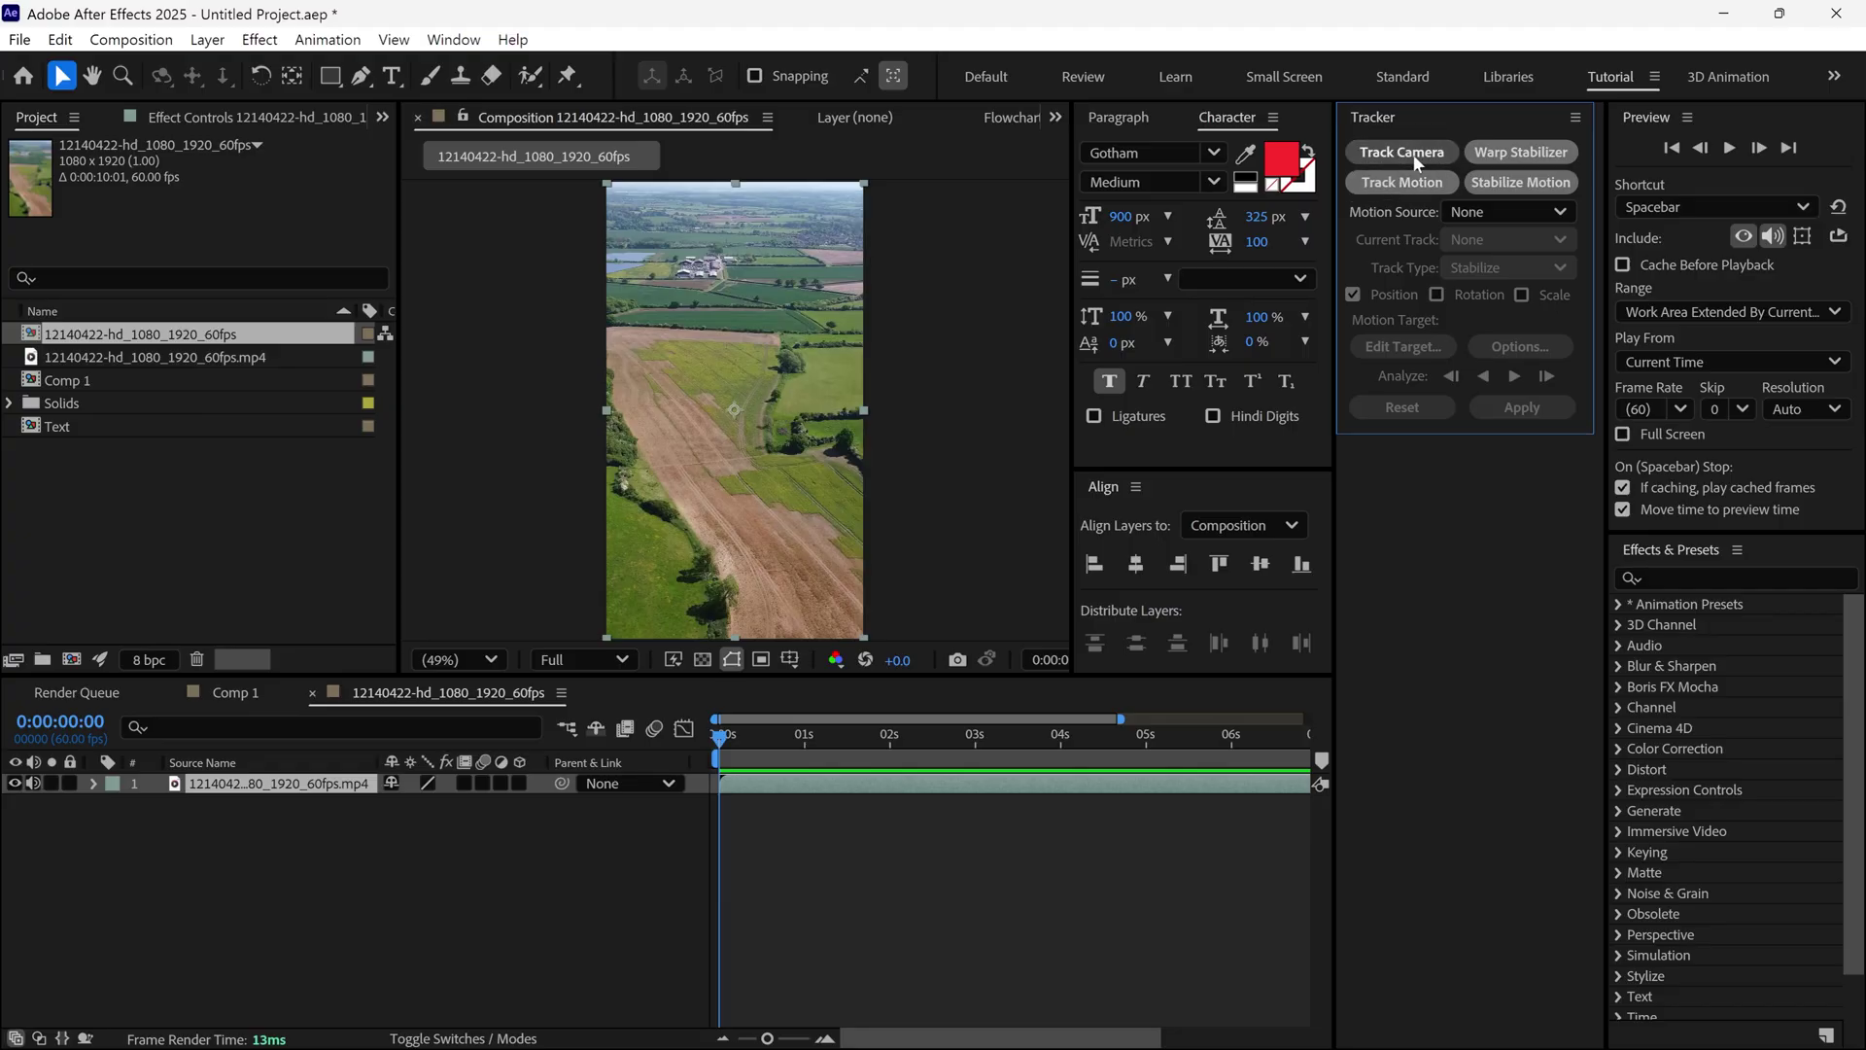
left_click(1382, 160)
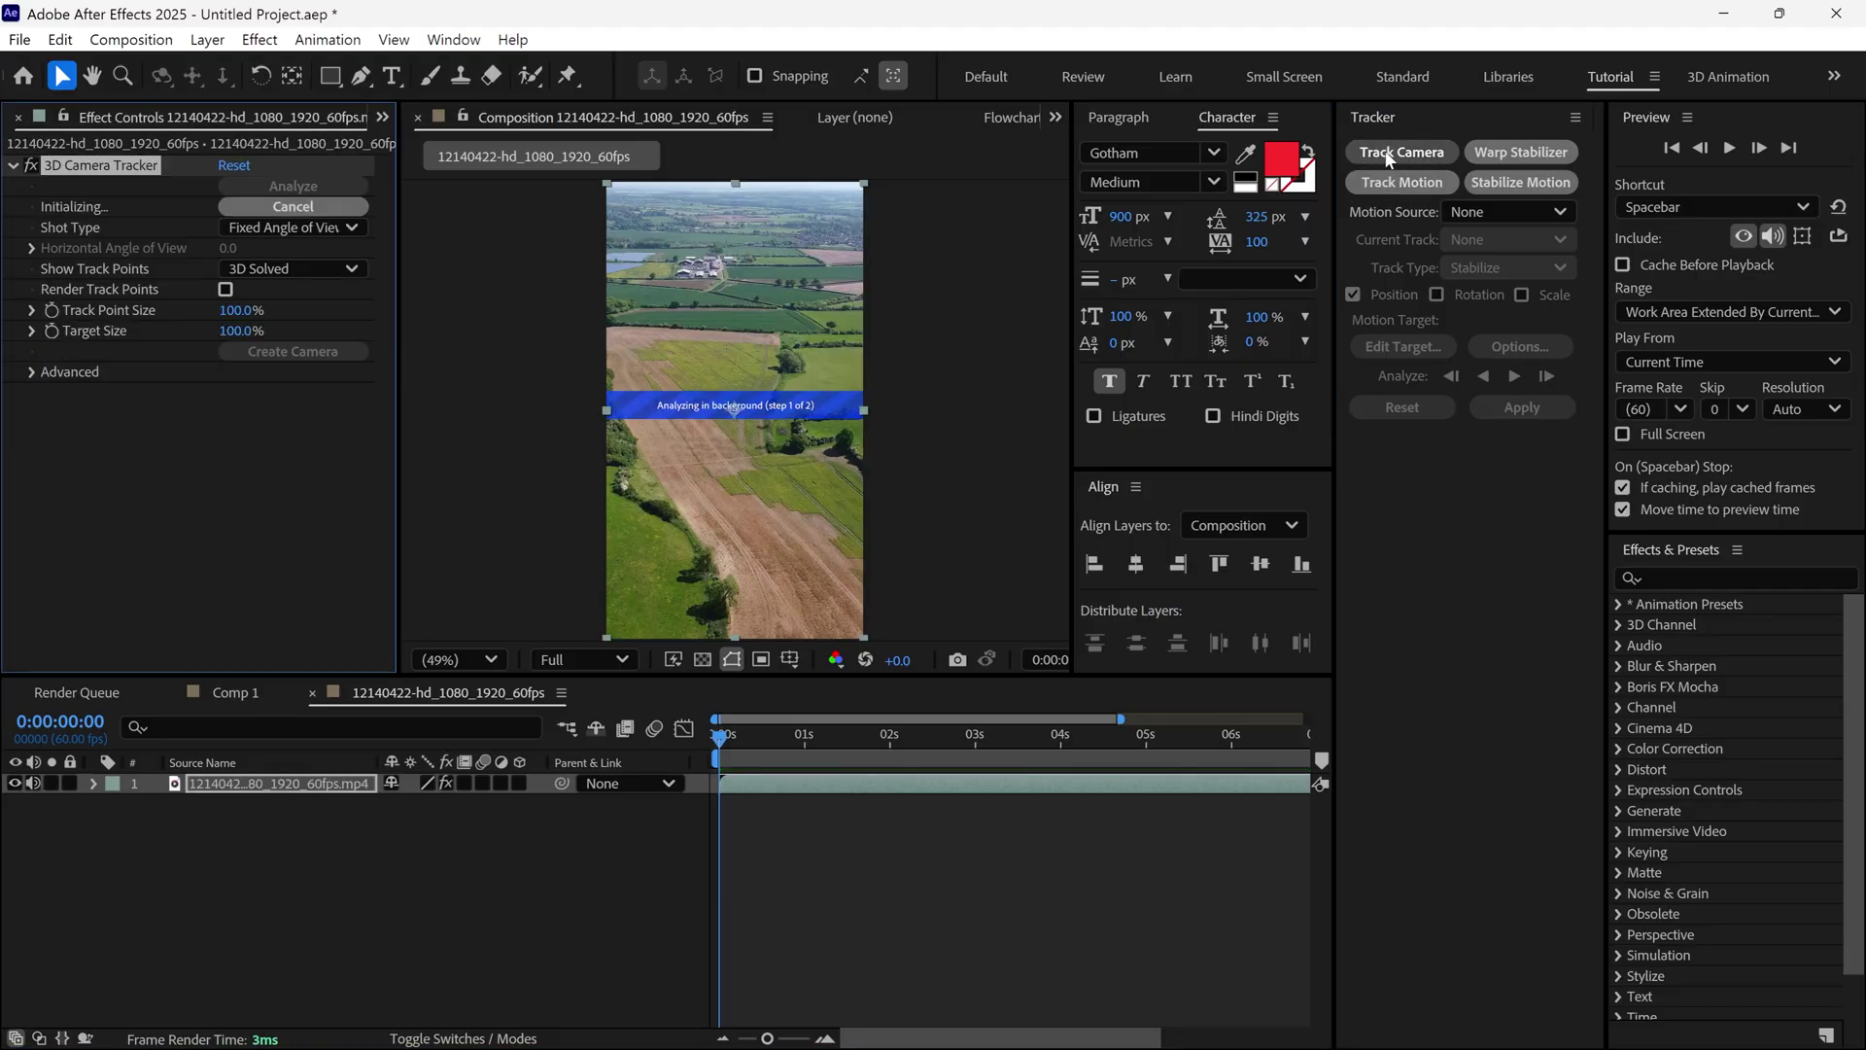
key("grave")
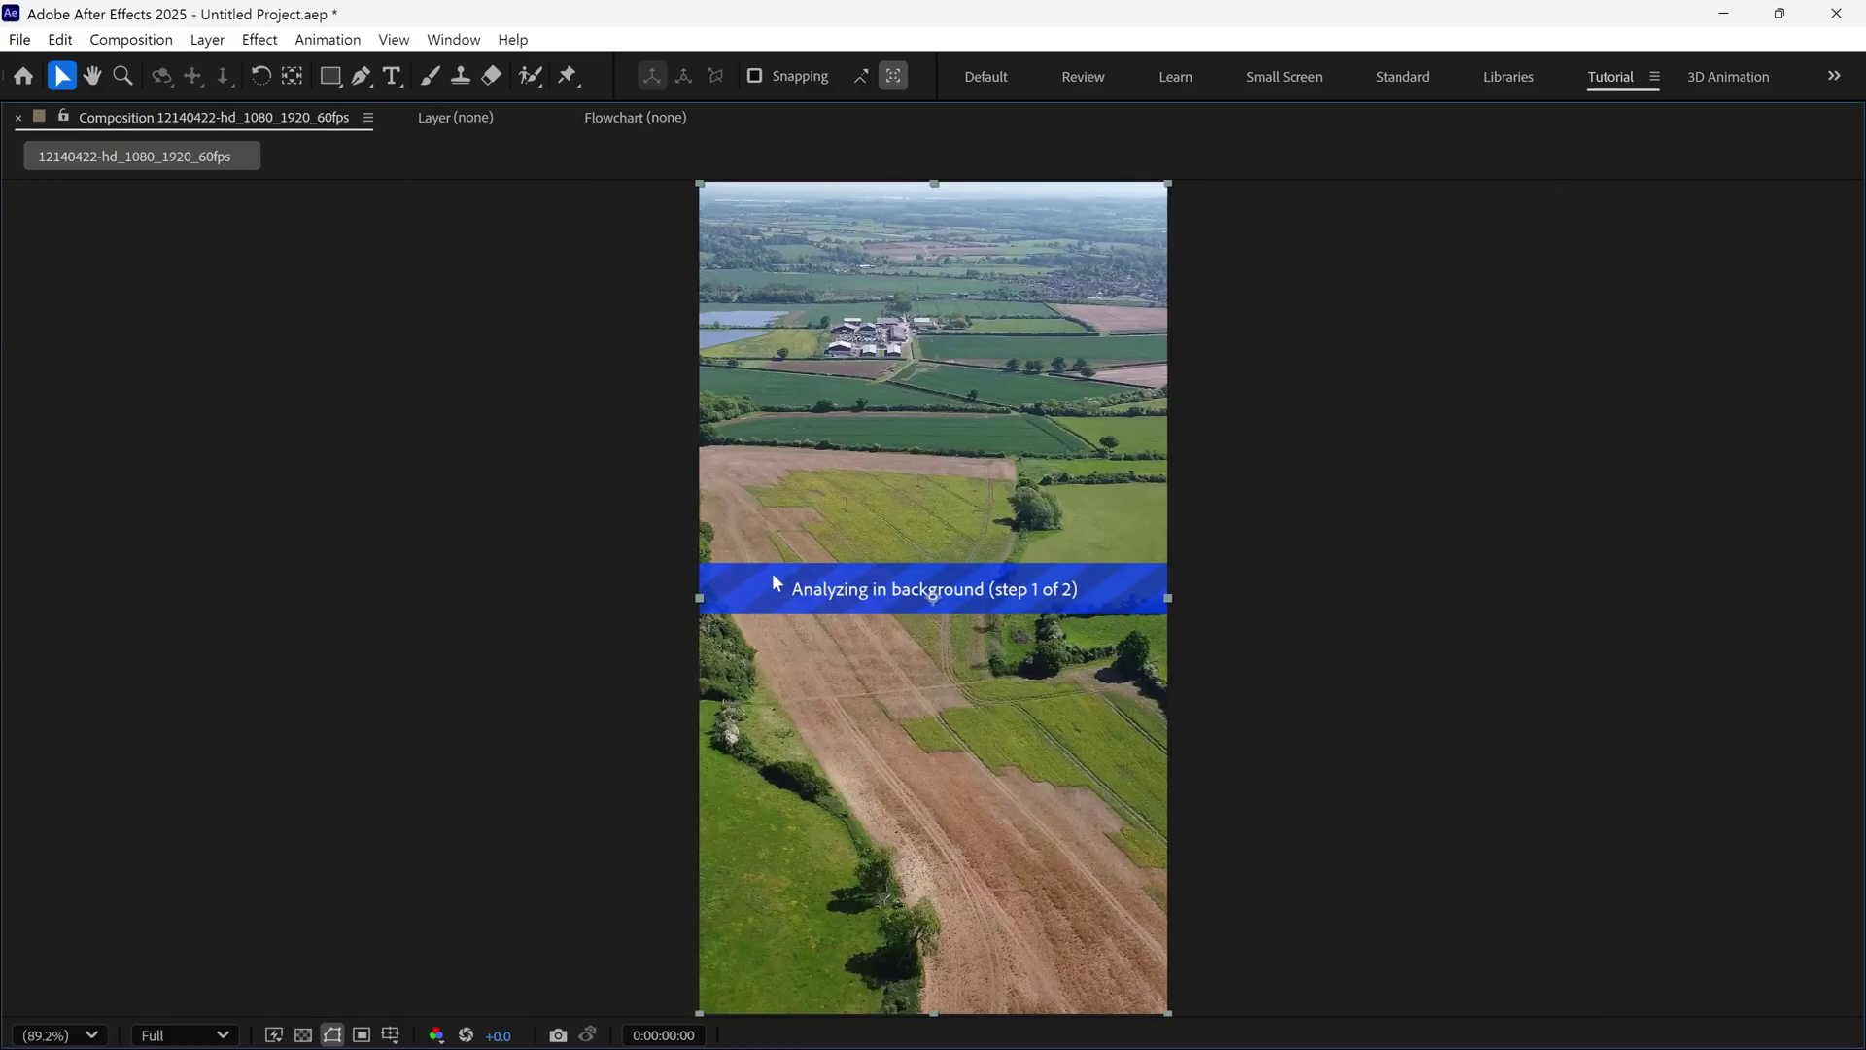
key("grave")
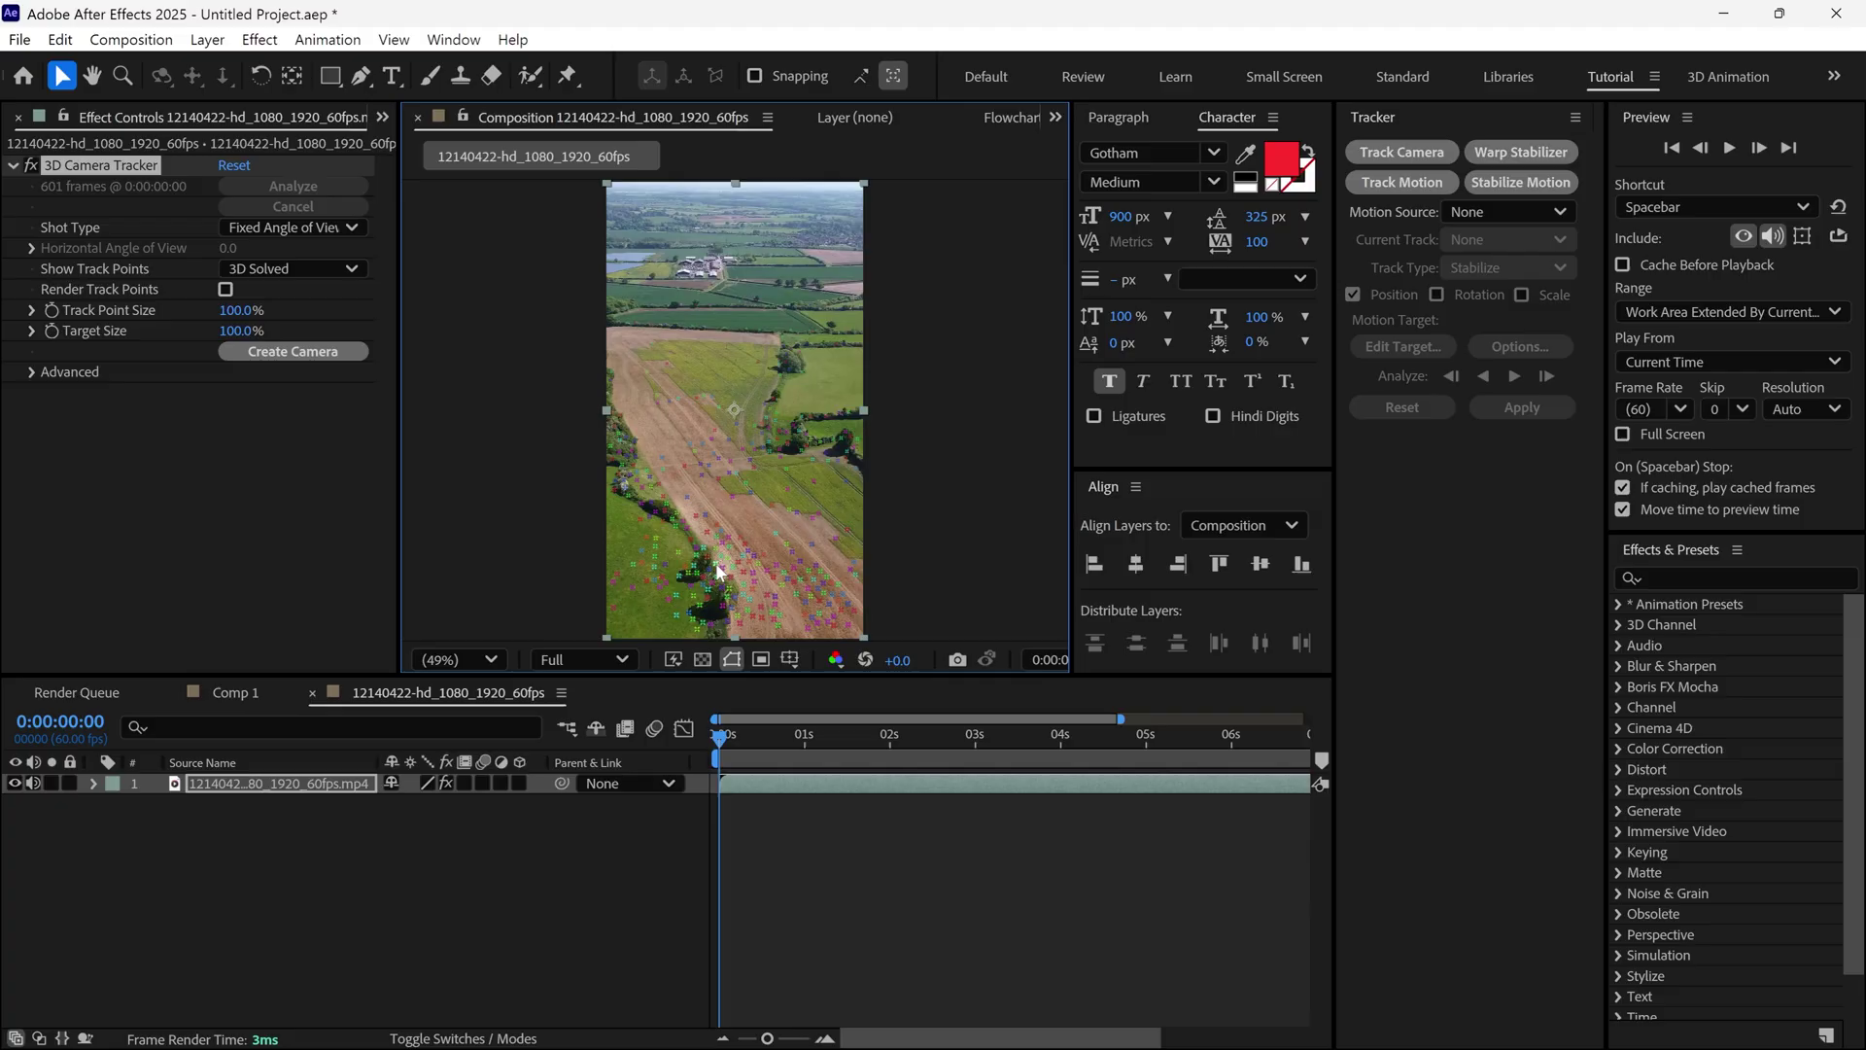
key("grave")
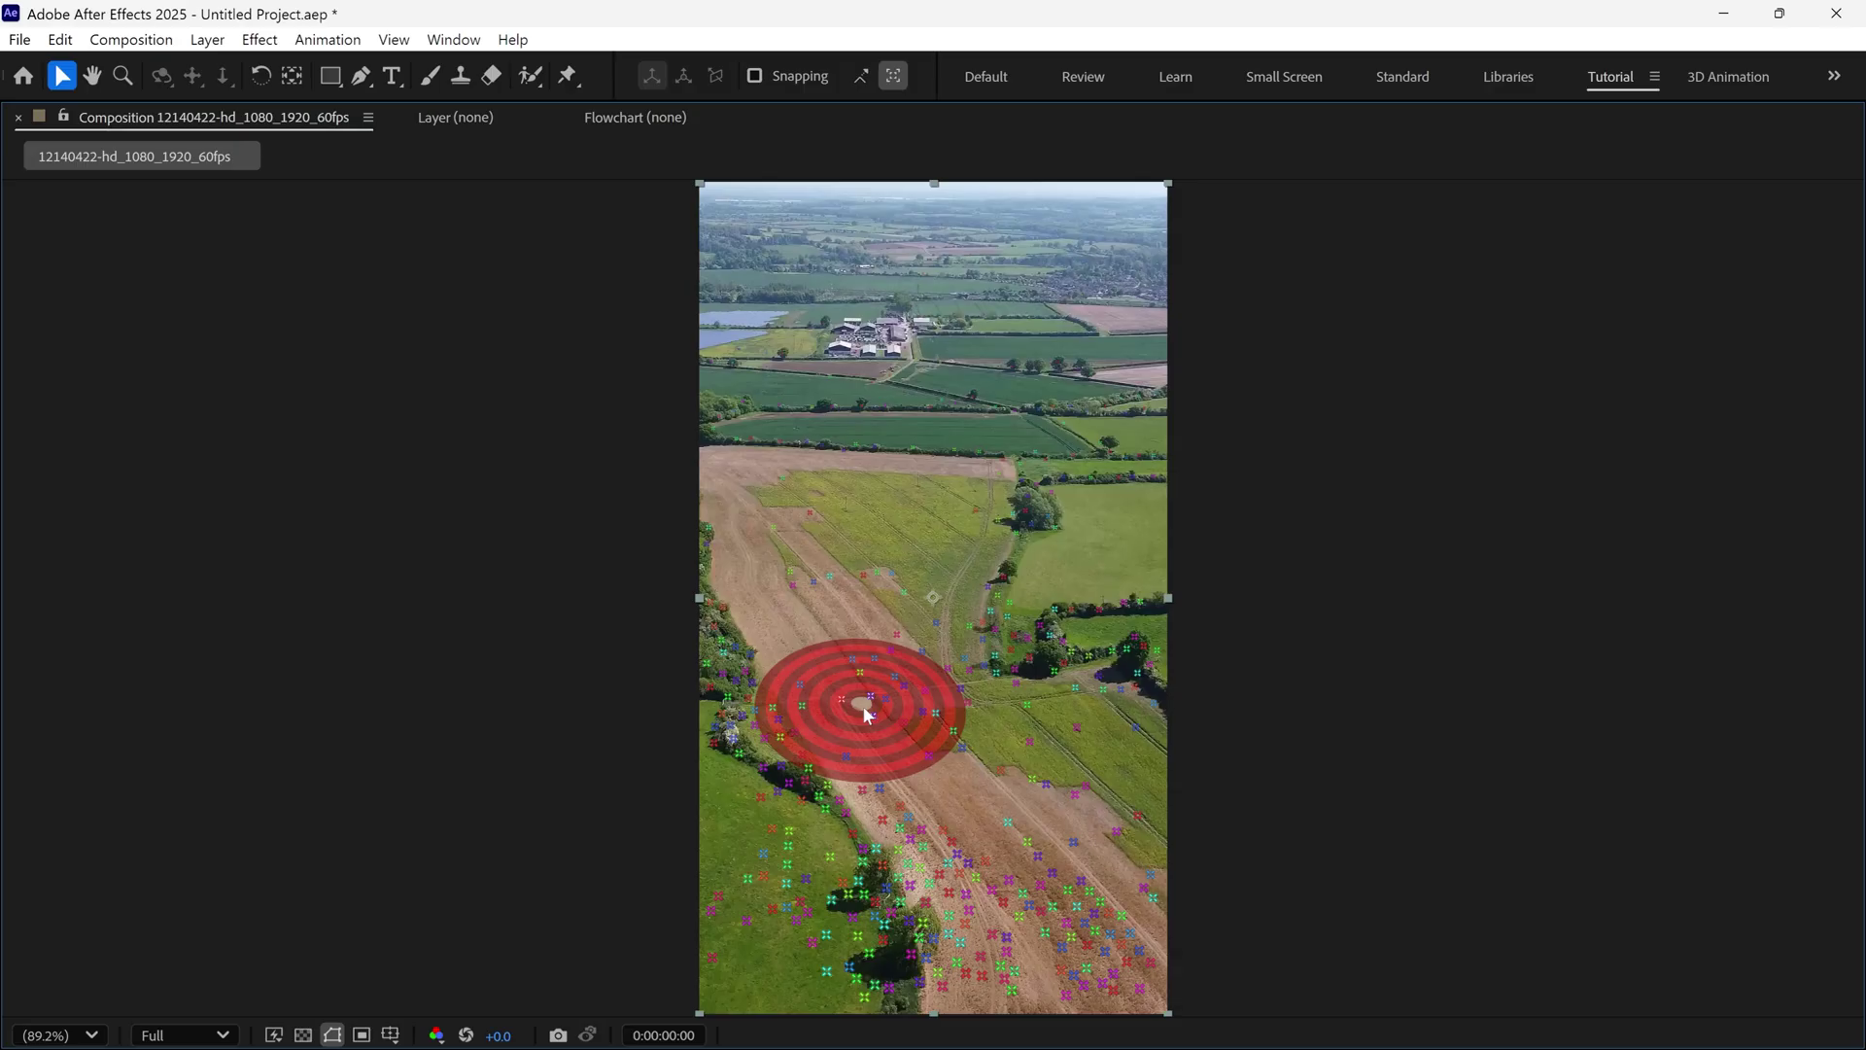
Step: Create a tracked solid and a 3D Tracker Camera on the chosen field target
right_click(867, 715)
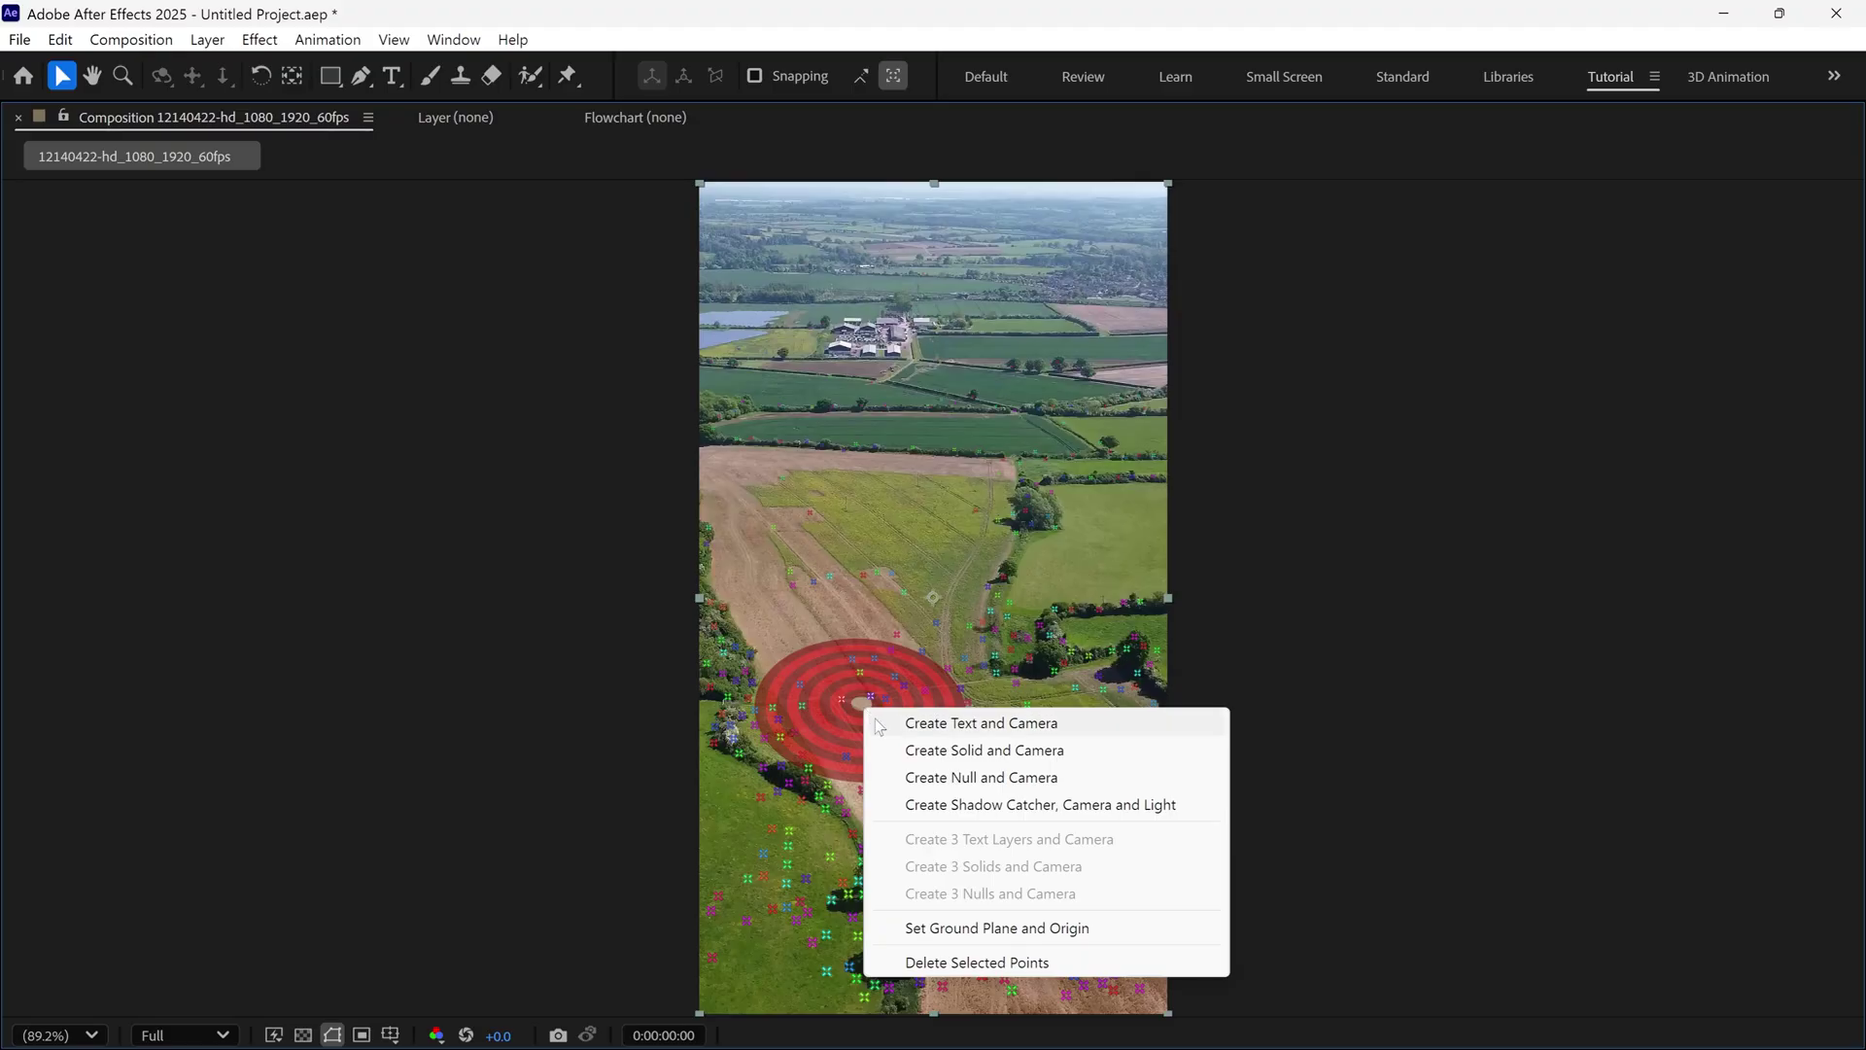
left_click(996, 759)
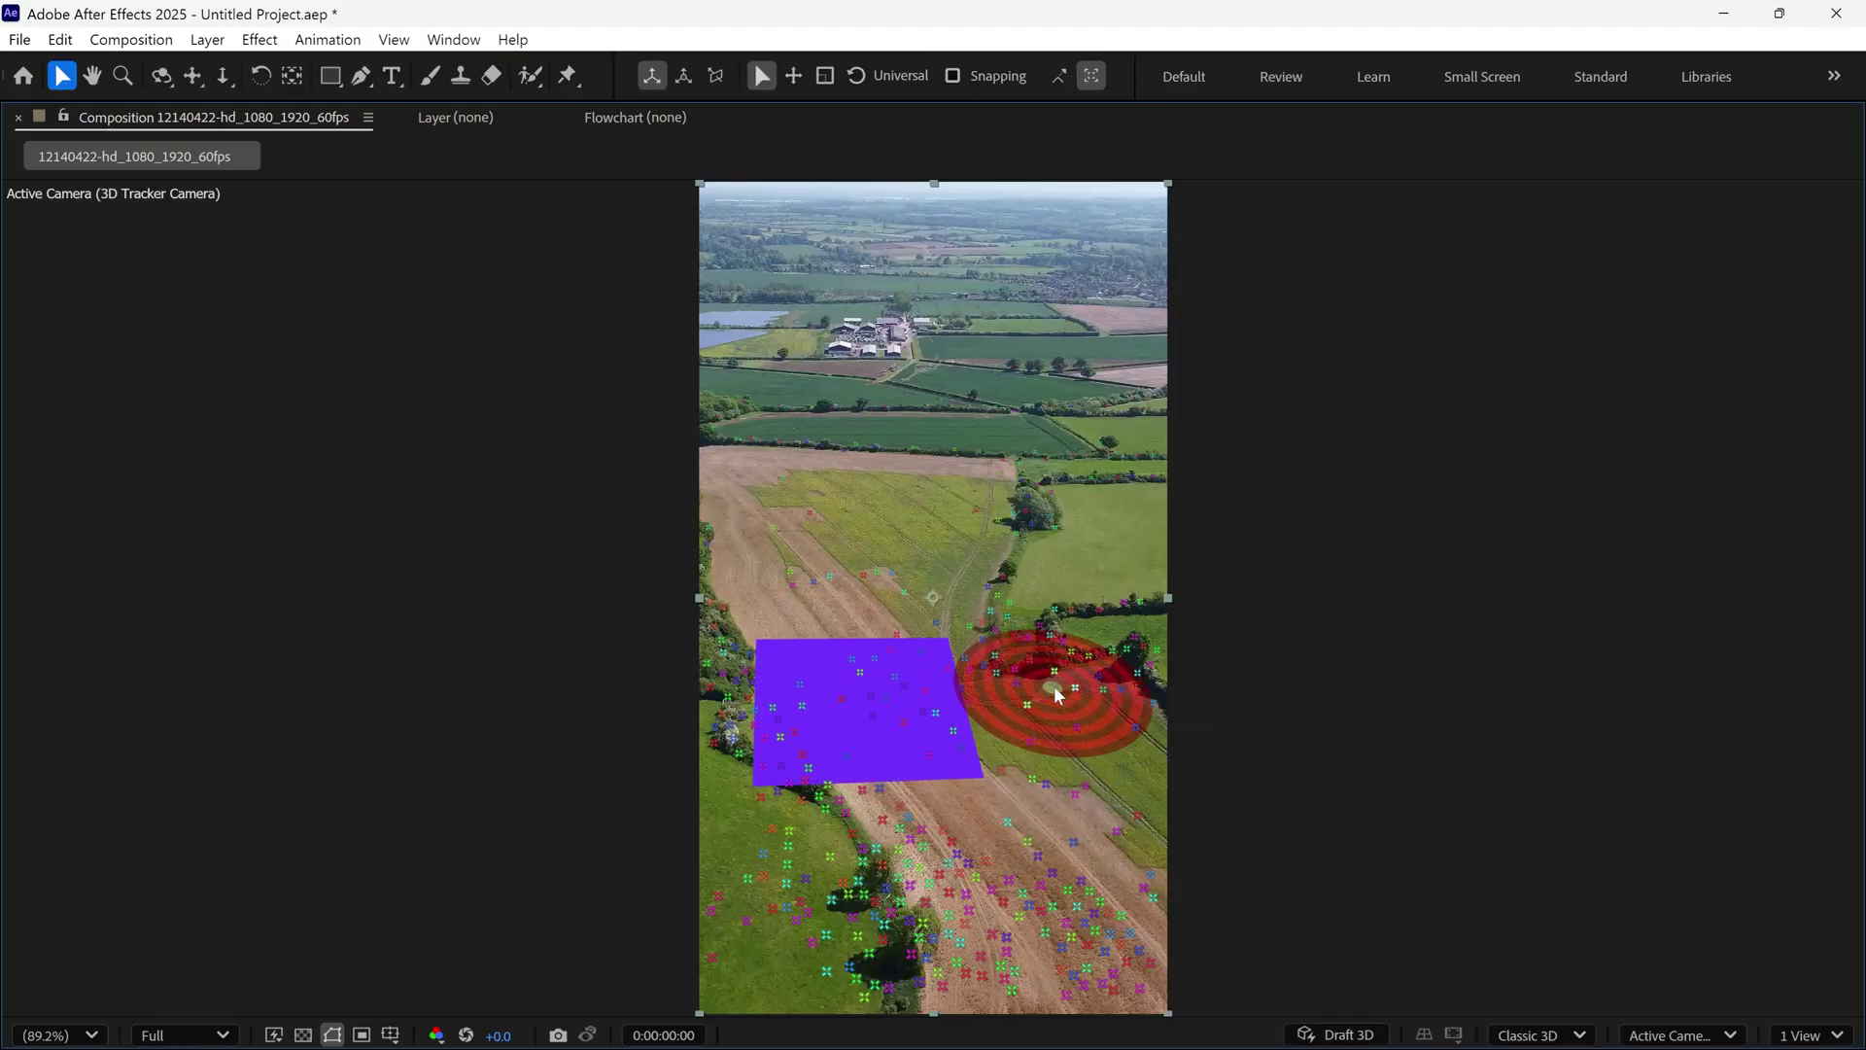
key("grave")
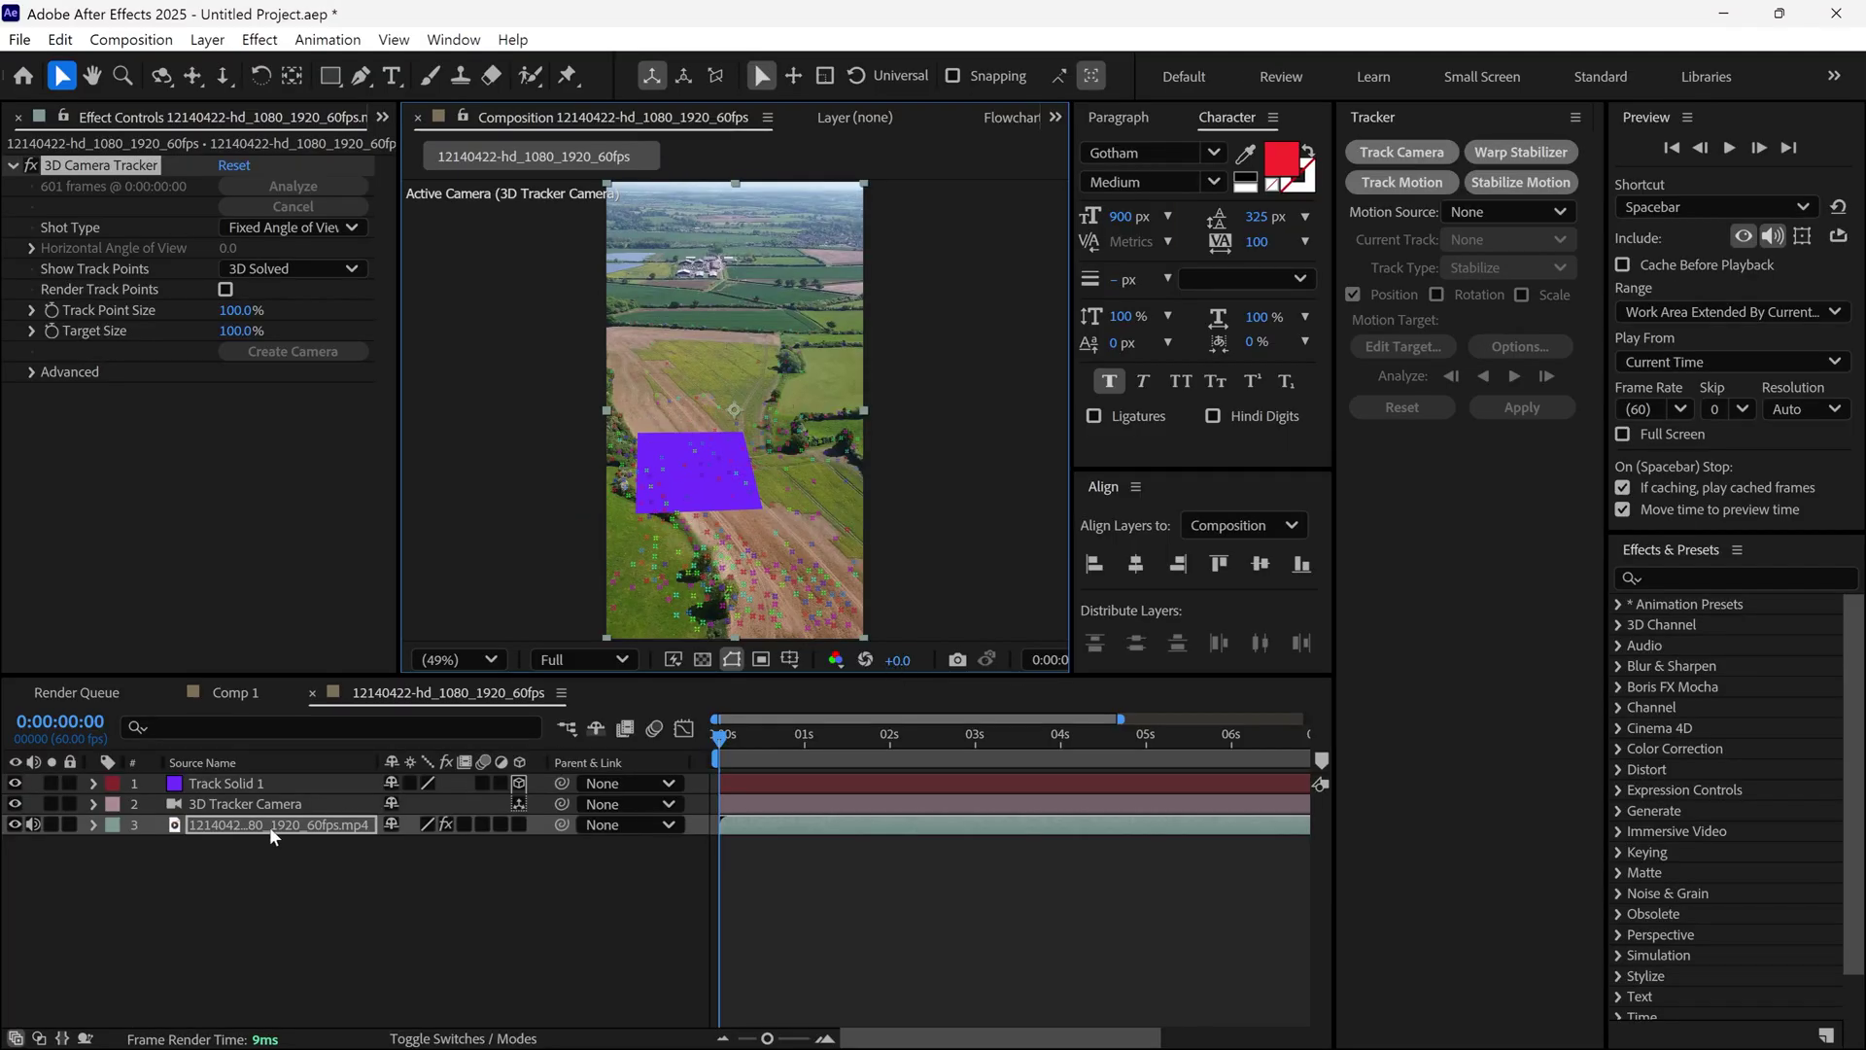
Step: Replace Track Solid 1 with Comp 1 so the RED text sits on the field
left_click(251, 785)
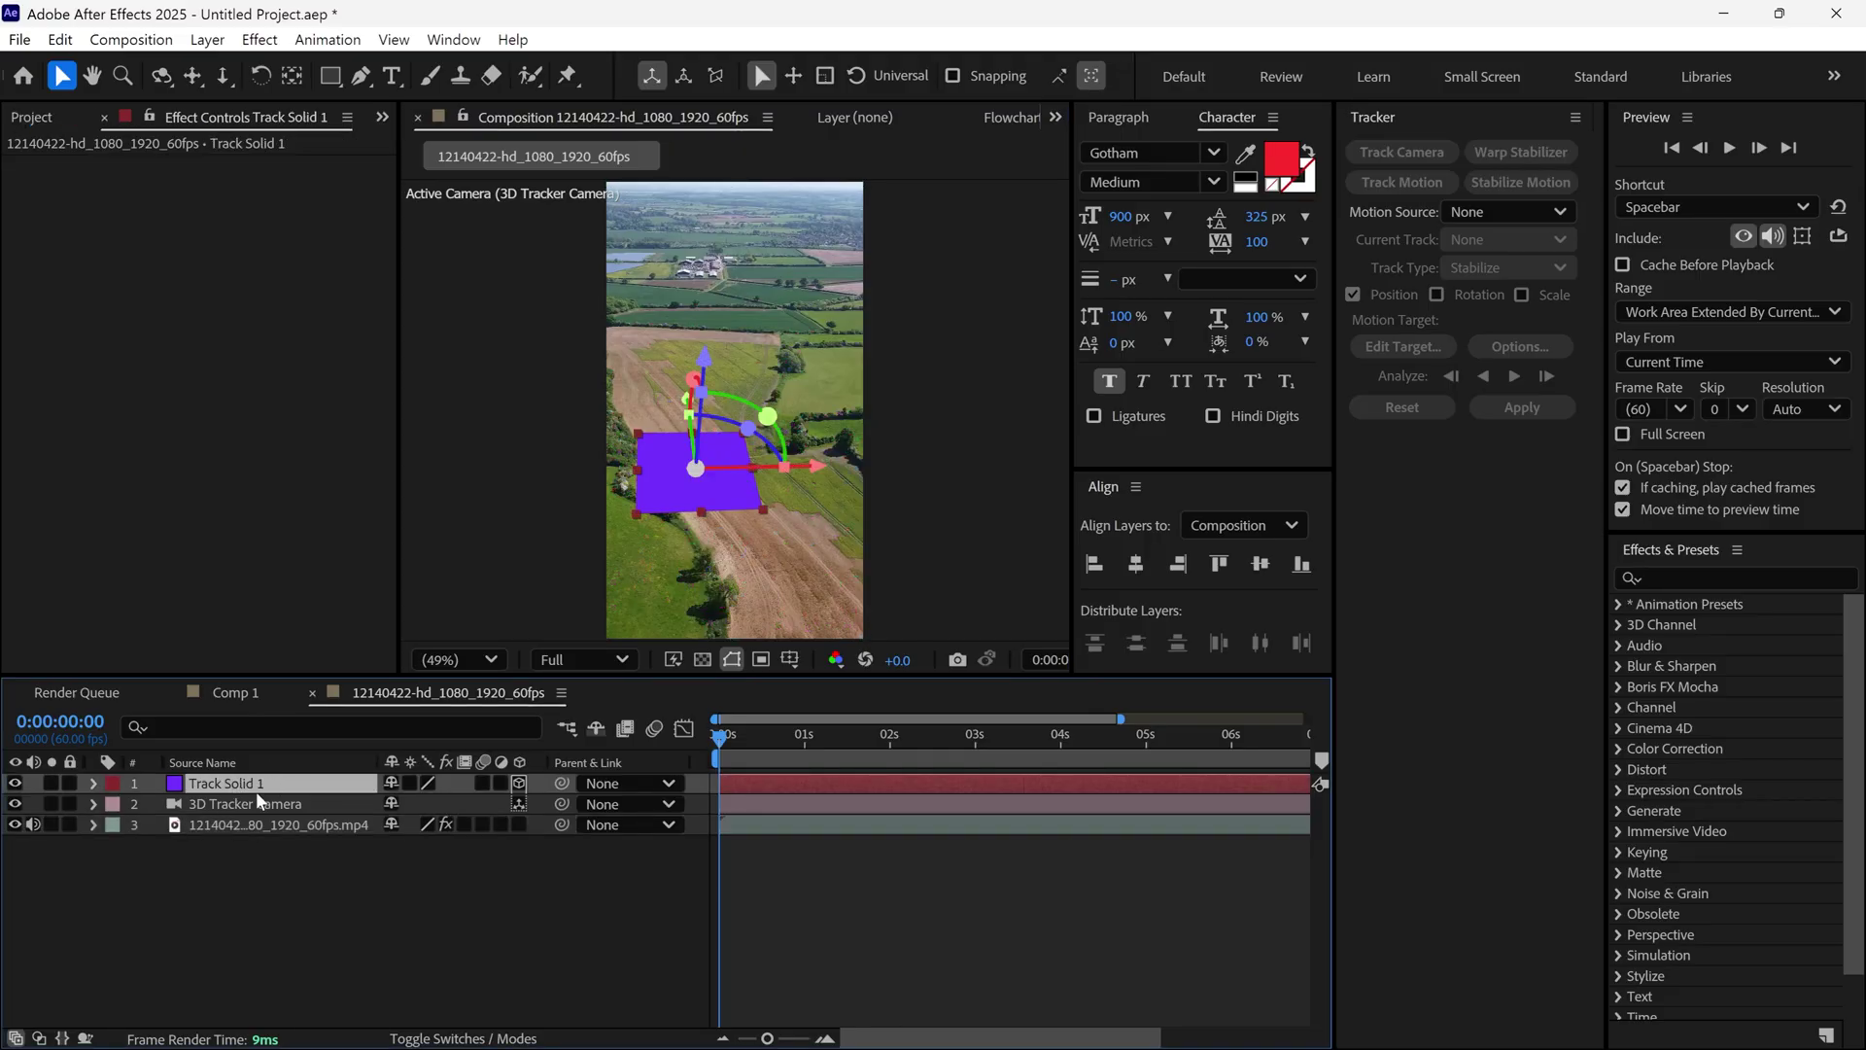
left_click(37, 118)
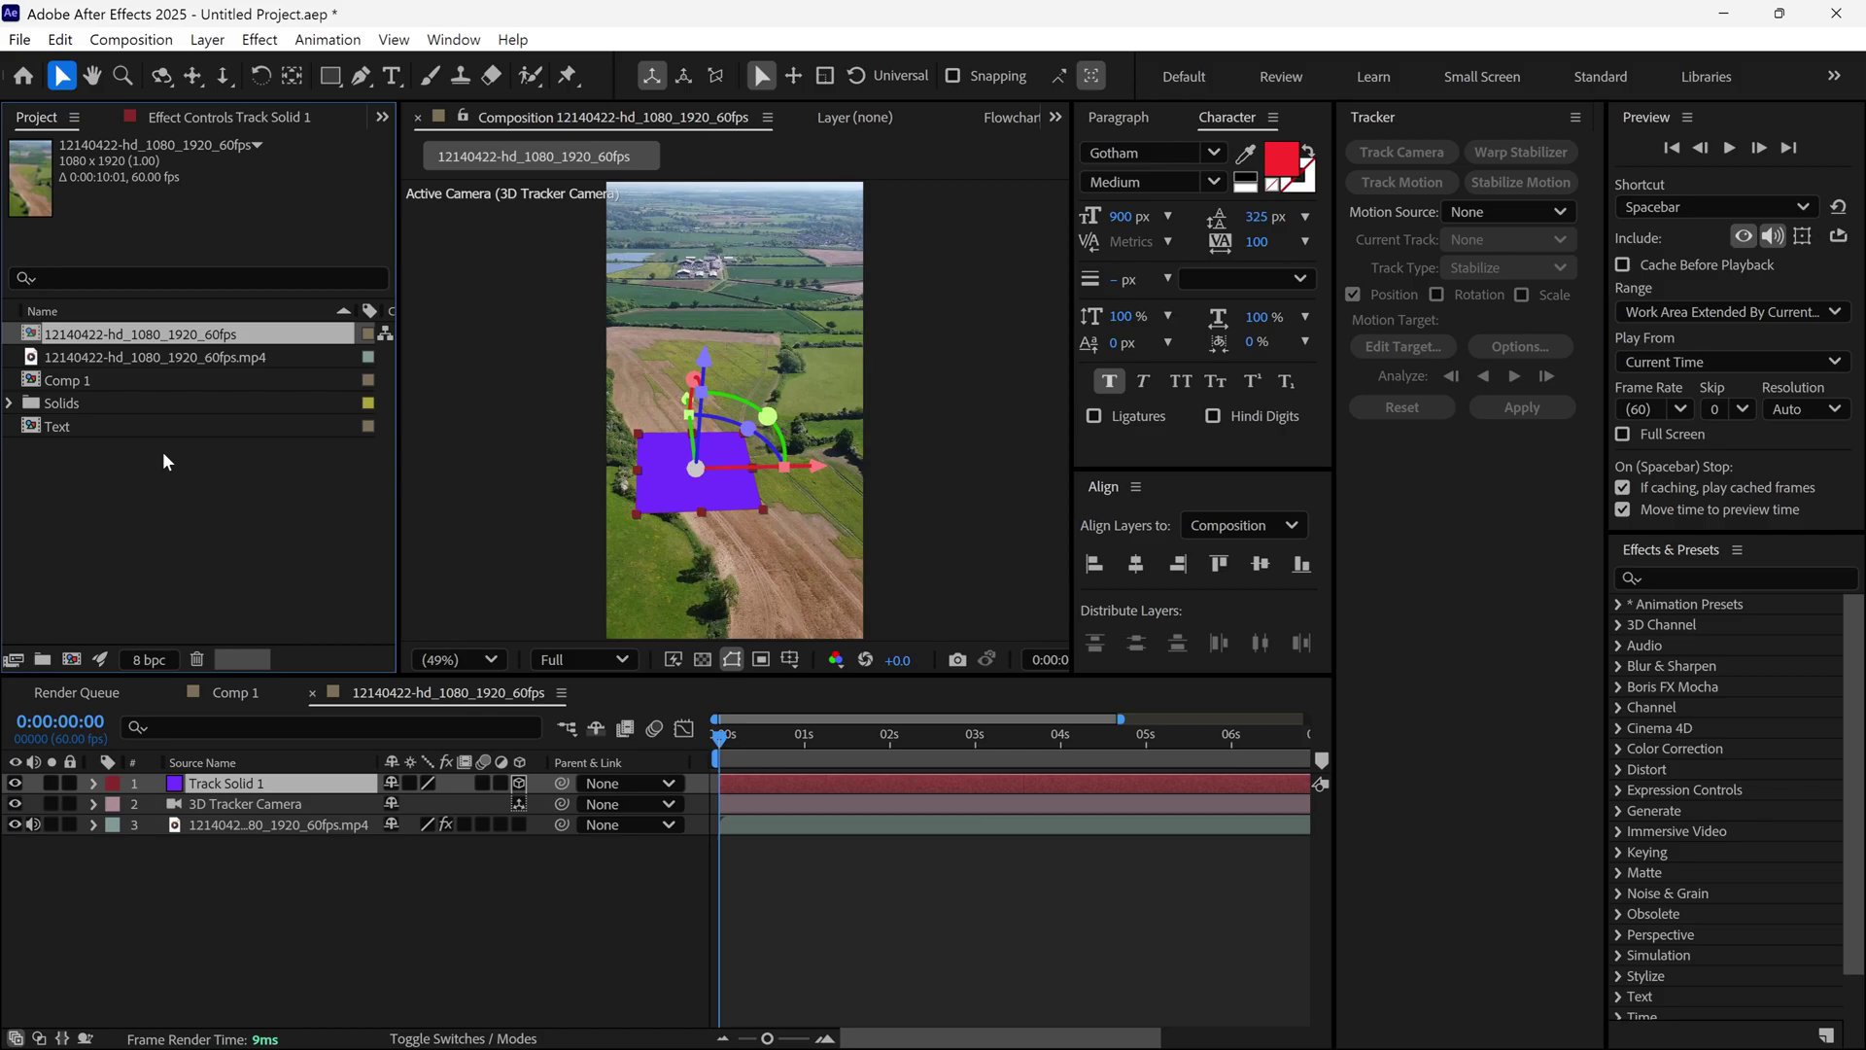
left_click(68, 380)
left_click_drag(110, 392, 217, 795)
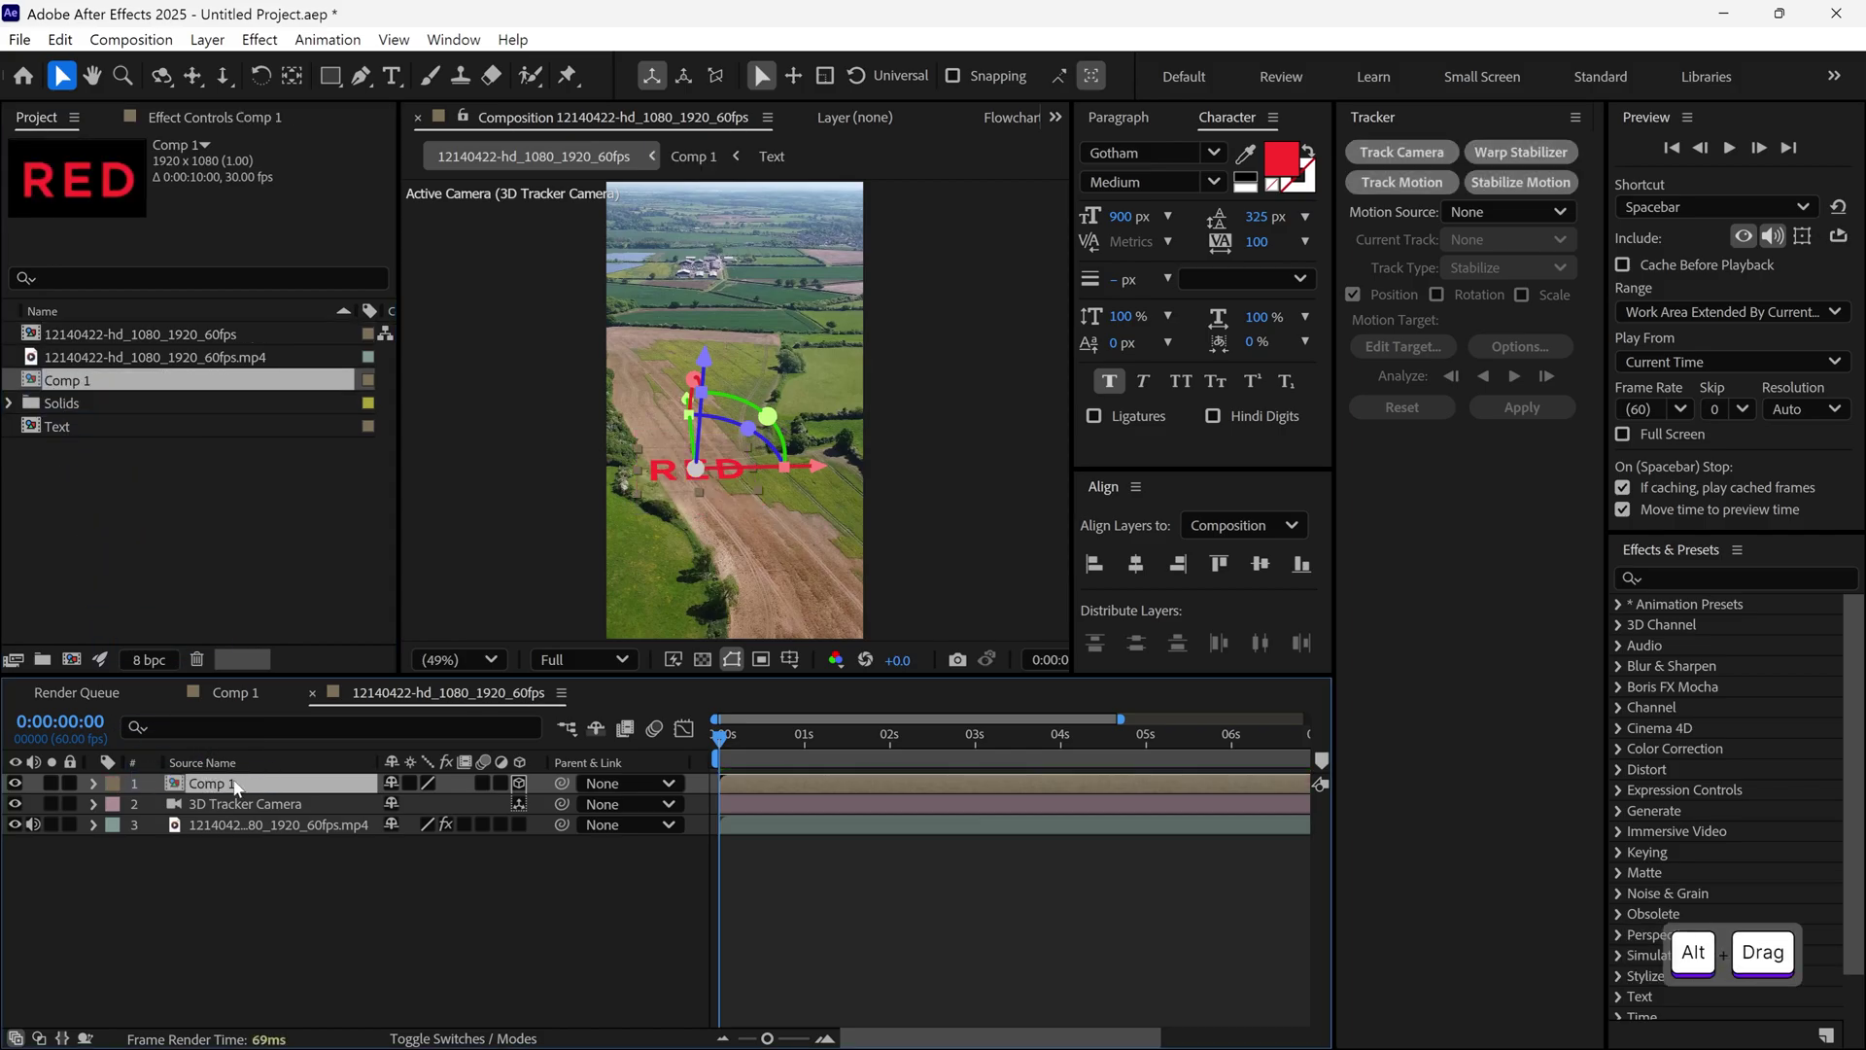
left_click(1575, 117)
Step: Adjust the Comp 1 layer's rotation, undoing an unwanted X rotation change
left_click(1376, 137)
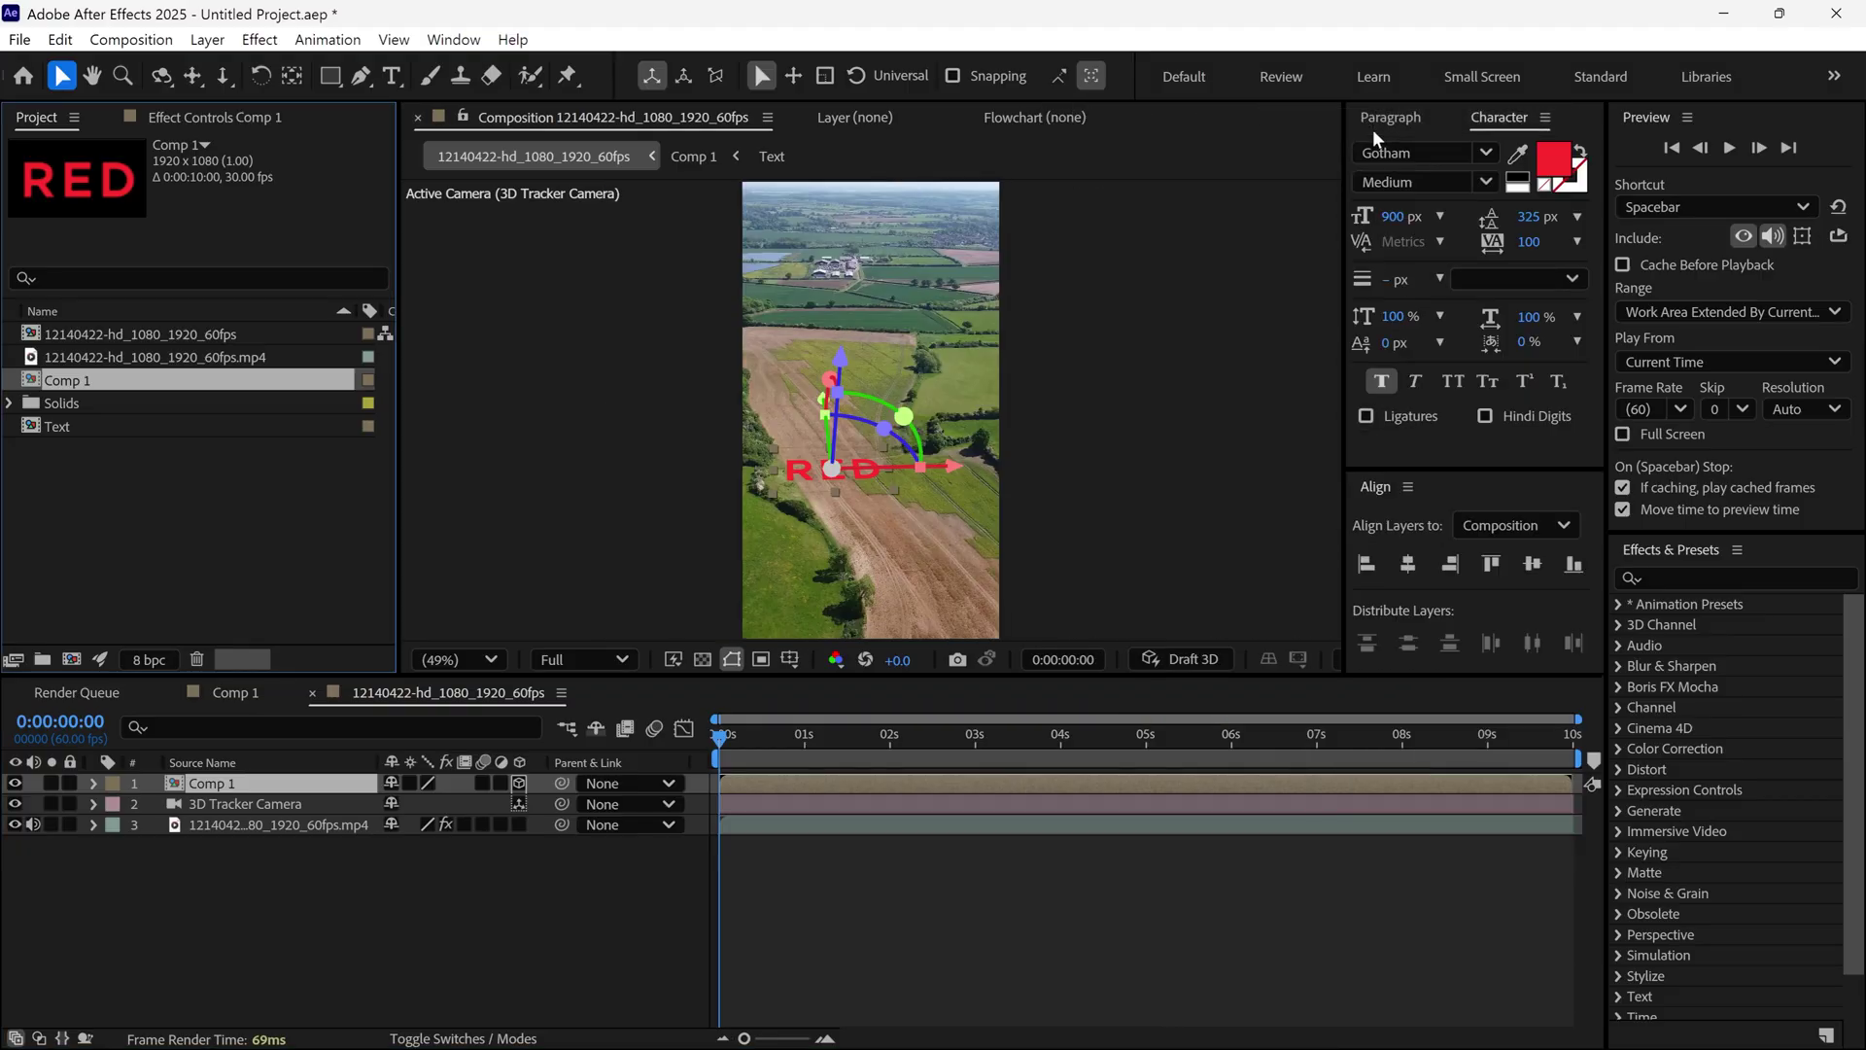
left_click(229, 783)
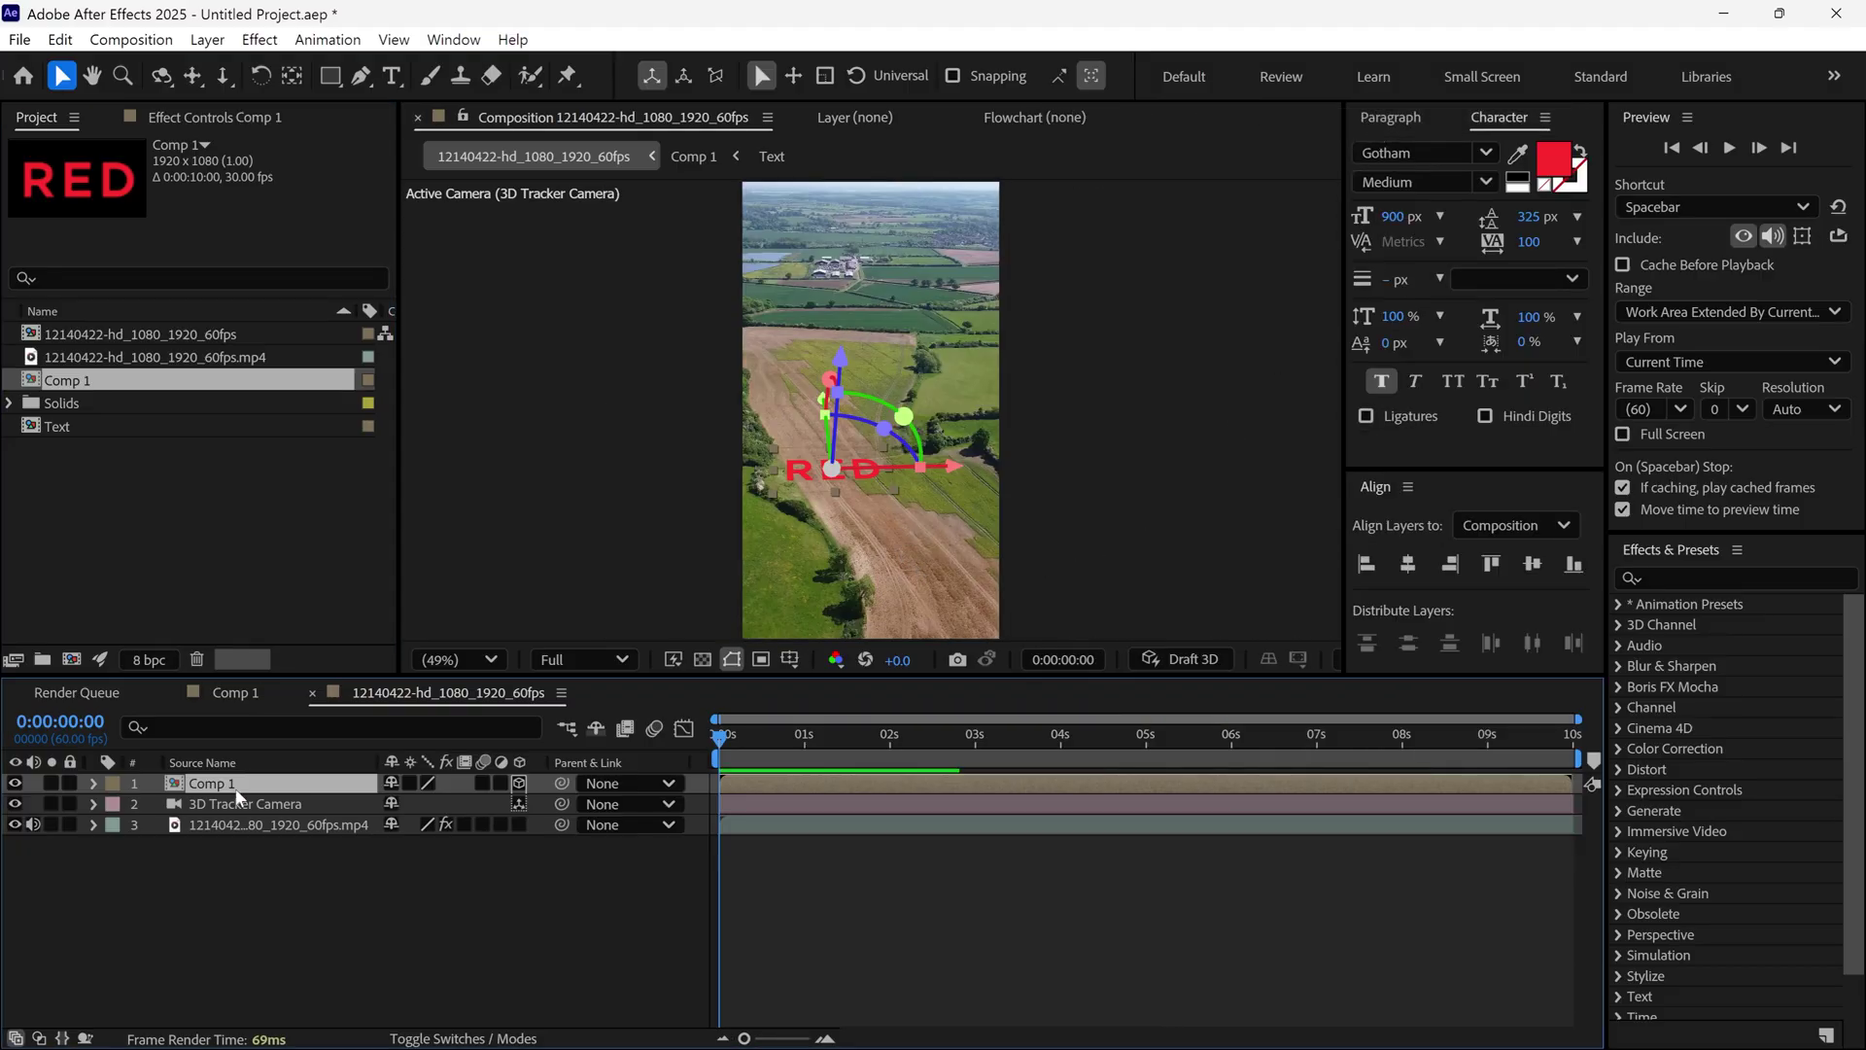
key("r")
mouse_move(433, 846)
left_mouse_down()
mouse_move(438, 864)
mouse_move(496, 861)
mouse_move(438, 832)
left_mouse_up()
key("ctrl+z")
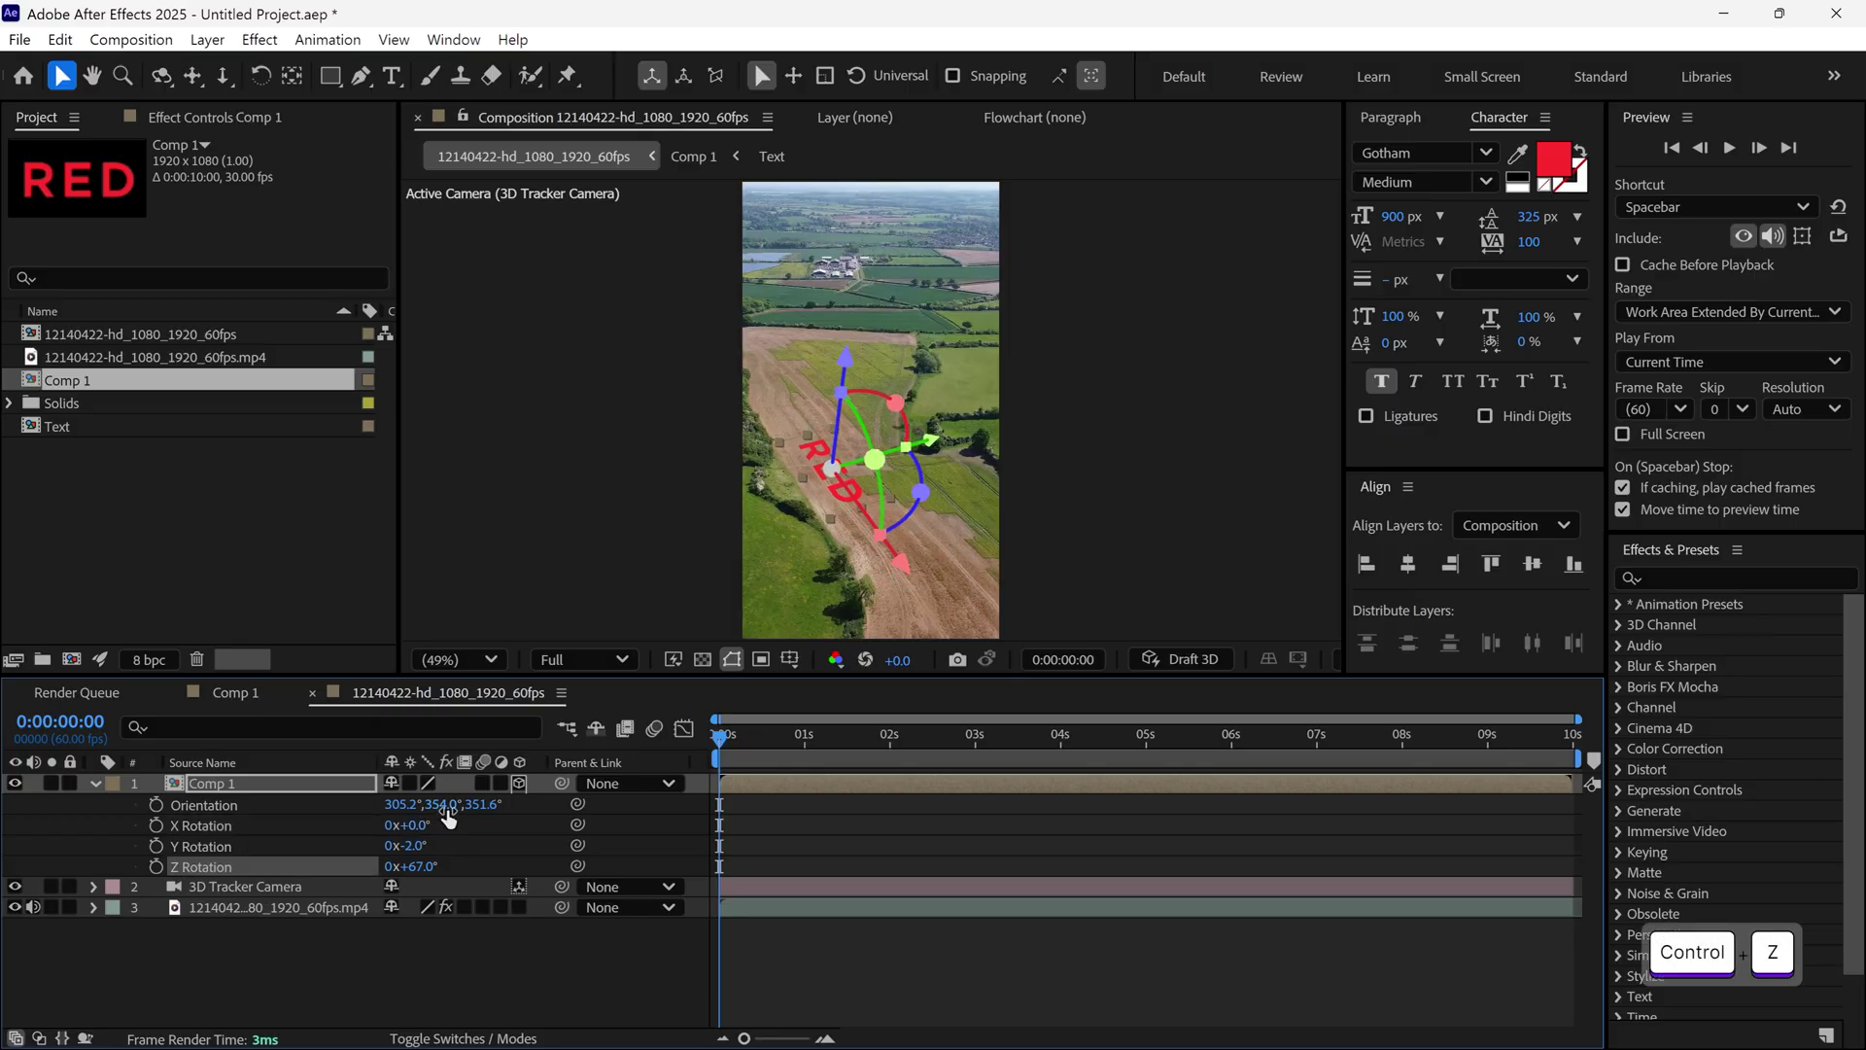
Step: Scale Comp 1 to 248% and slide the RED text further up the field
key("s")
left_click_drag(418, 810, 613, 825)
key("grave")
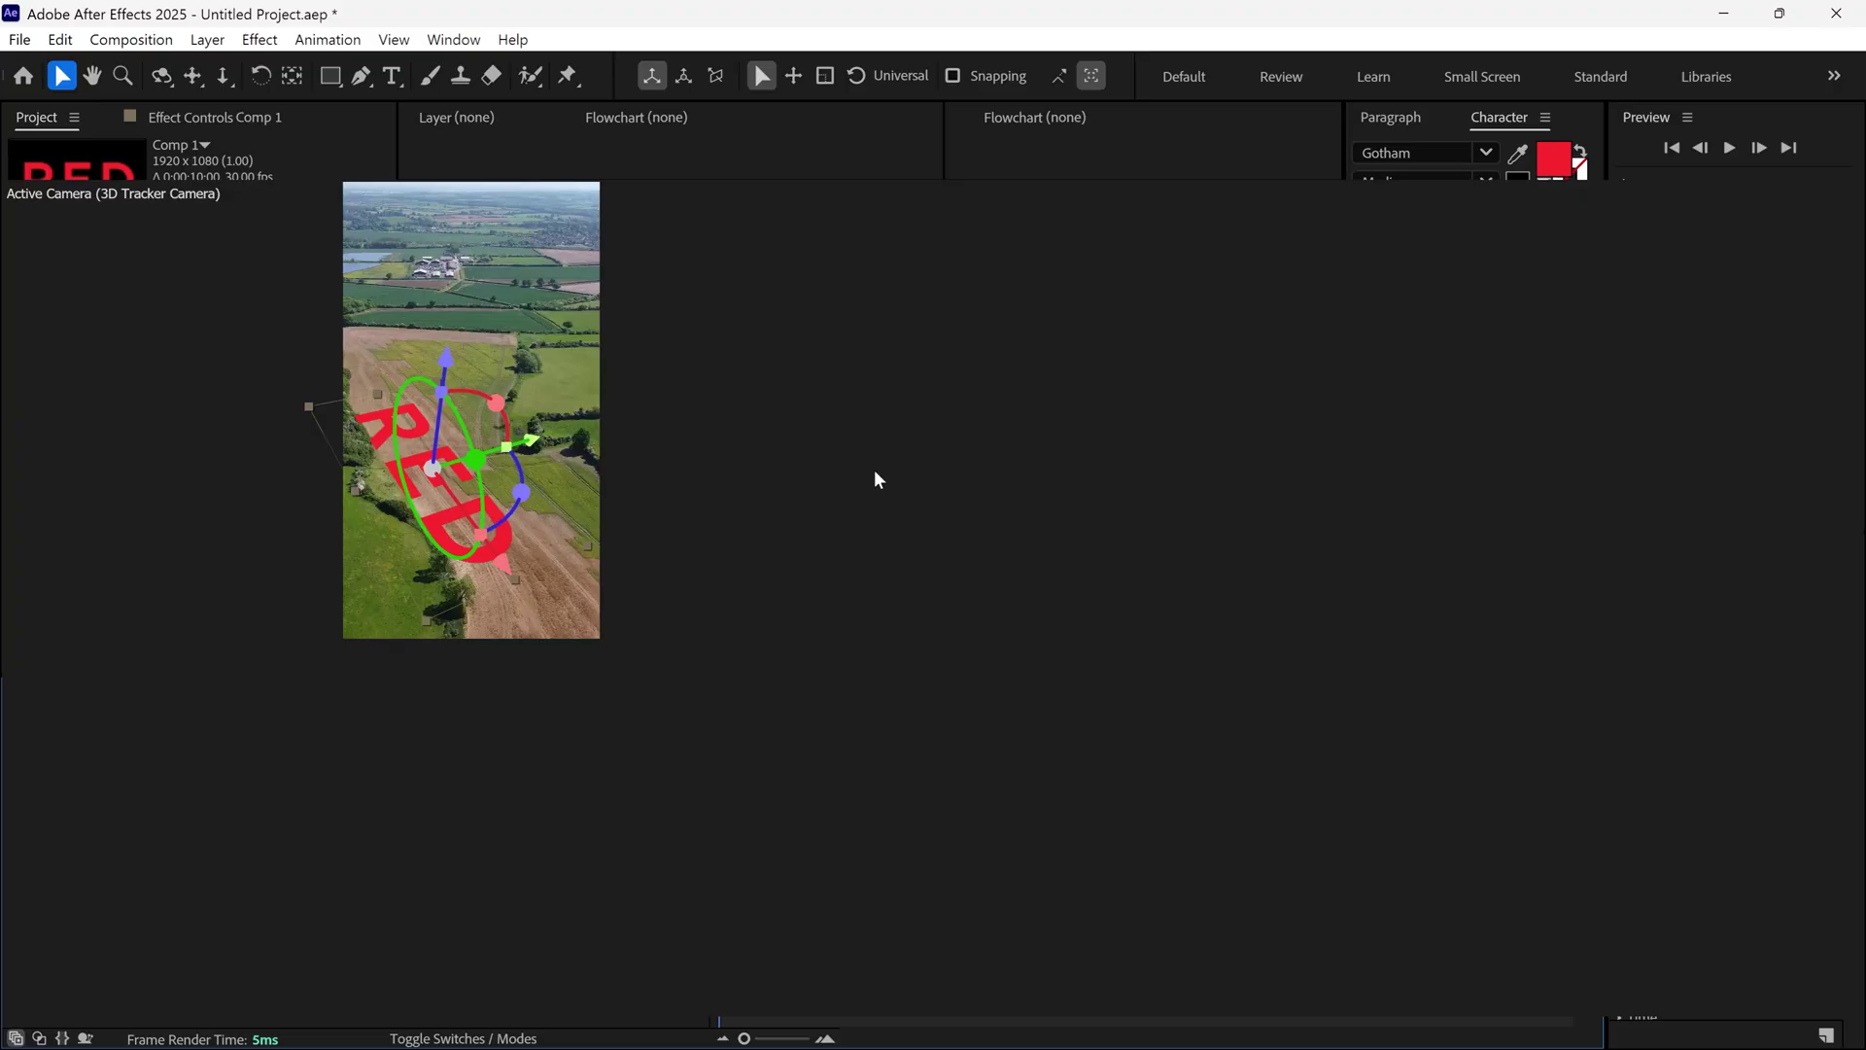
left_click_drag(923, 724, 977, 583)
key("grave")
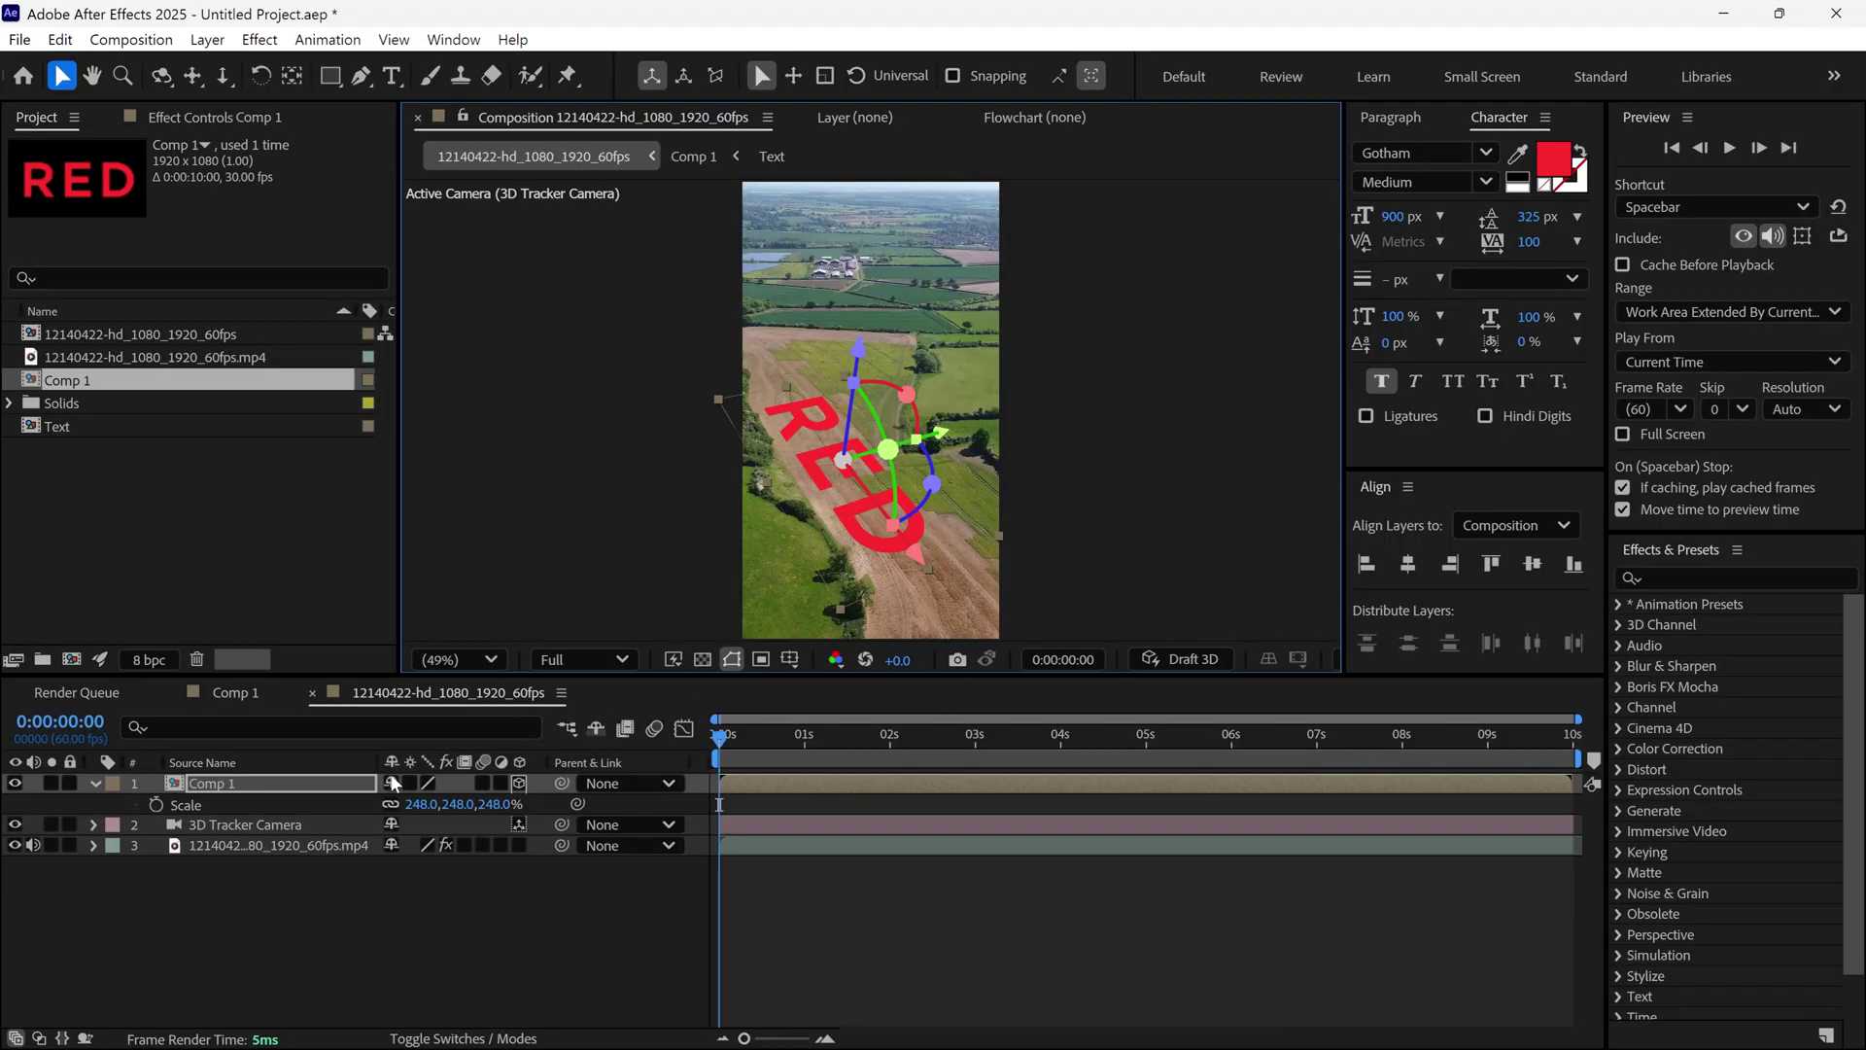
Step: Set the RED 2 text fill in the Text precomp to FFFFFF, then check it on the drone field
left_click(241, 692)
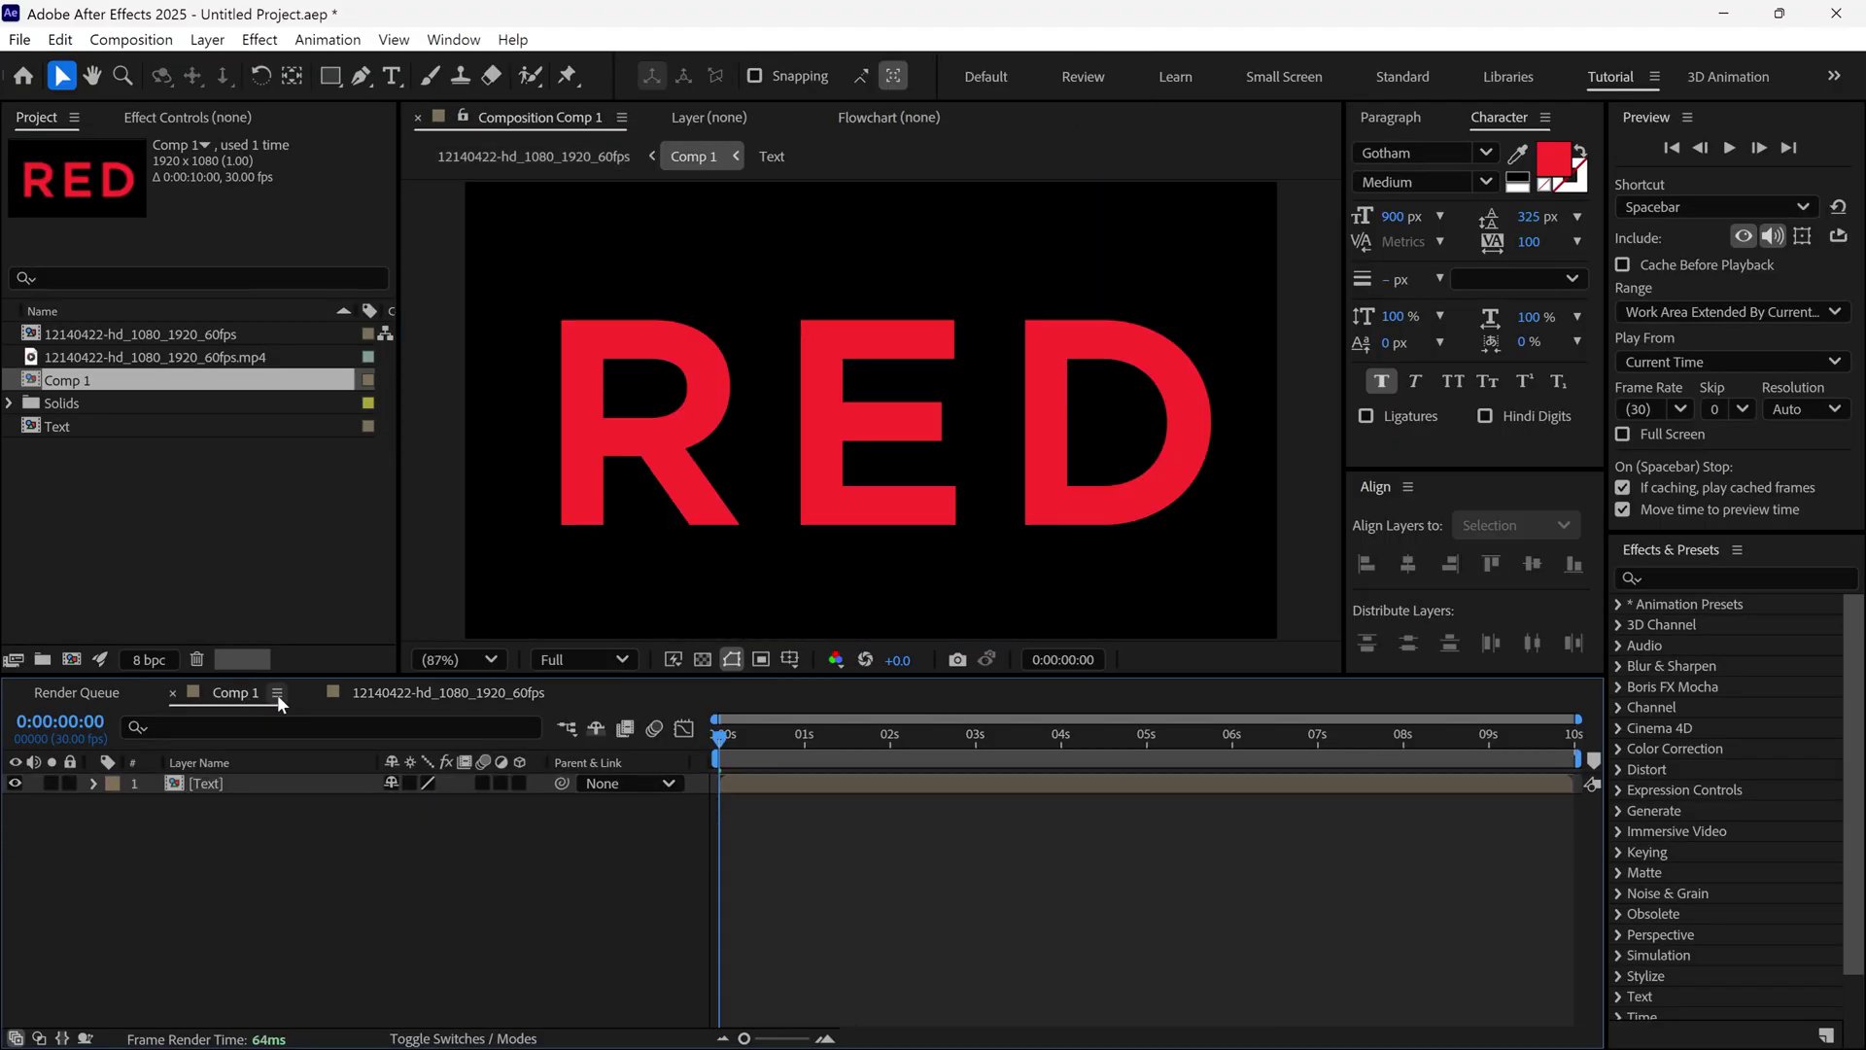
double_click(212, 784)
left_click(212, 784)
left_click(1552, 156)
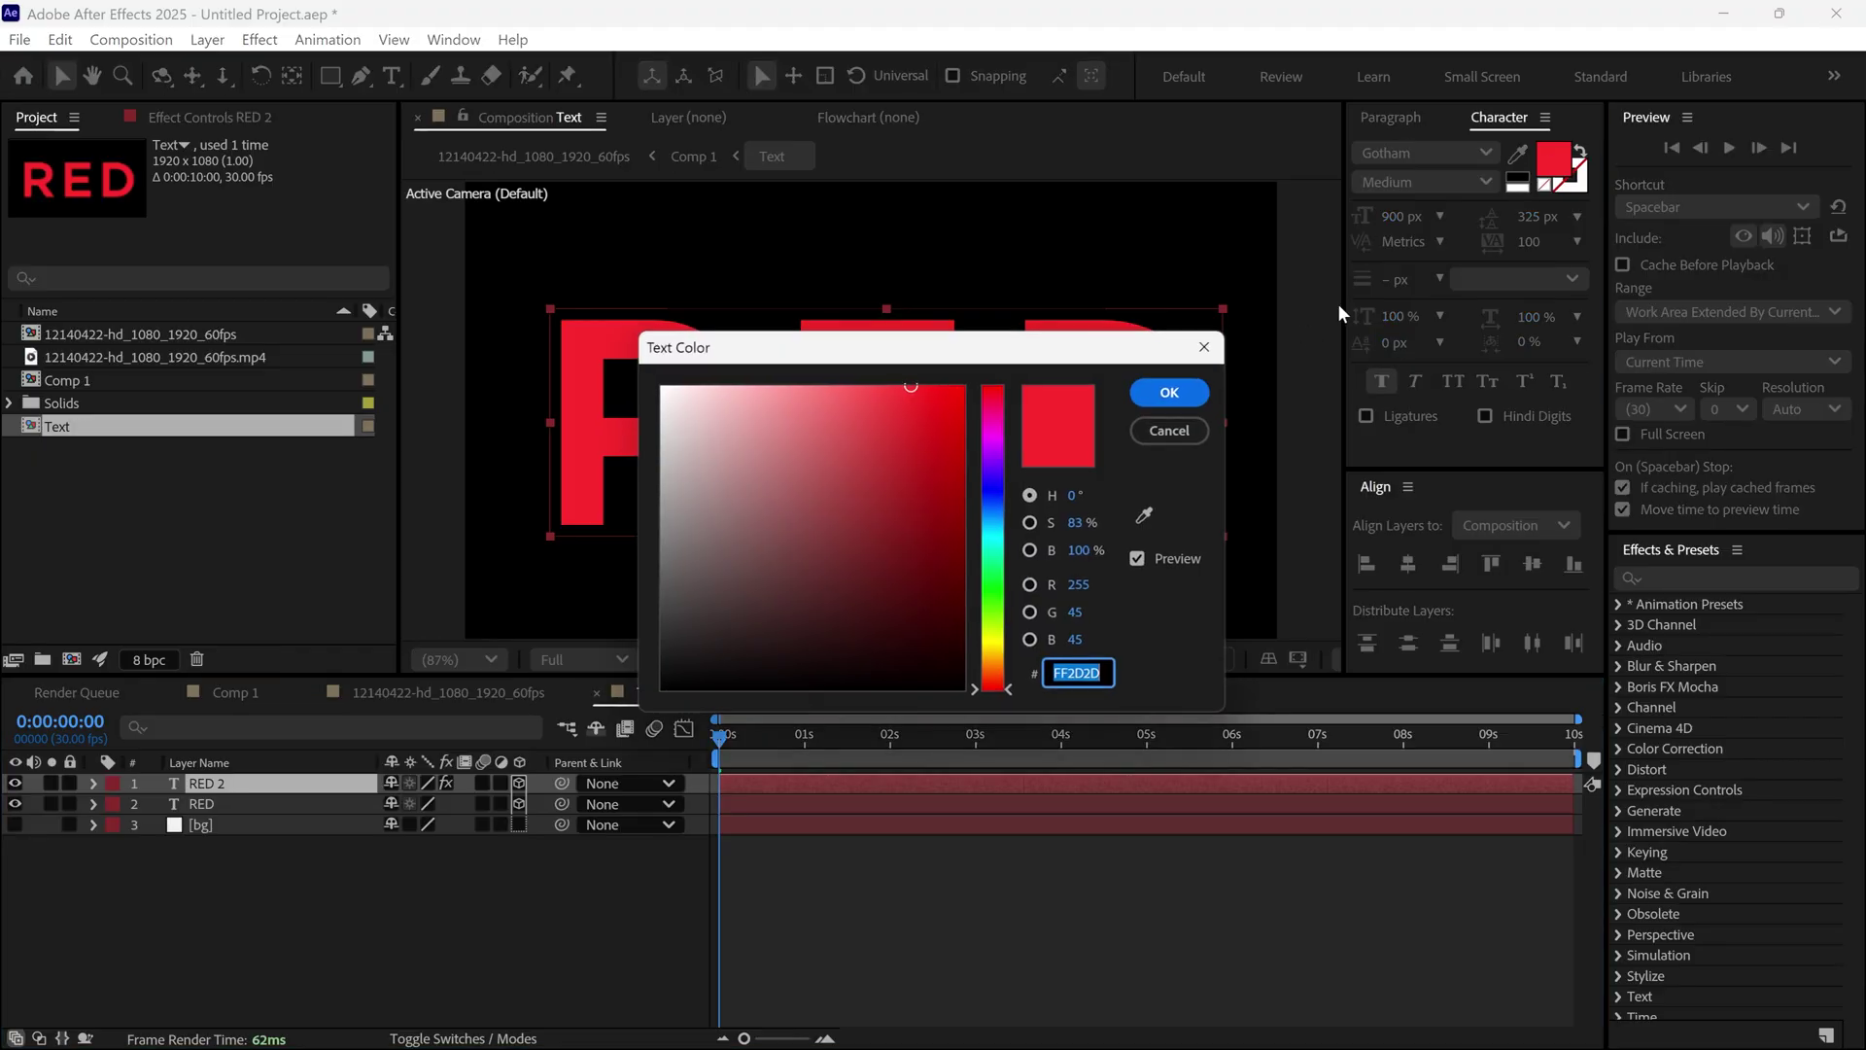
left_click_drag(681, 399, 637, 362)
left_click(1175, 390)
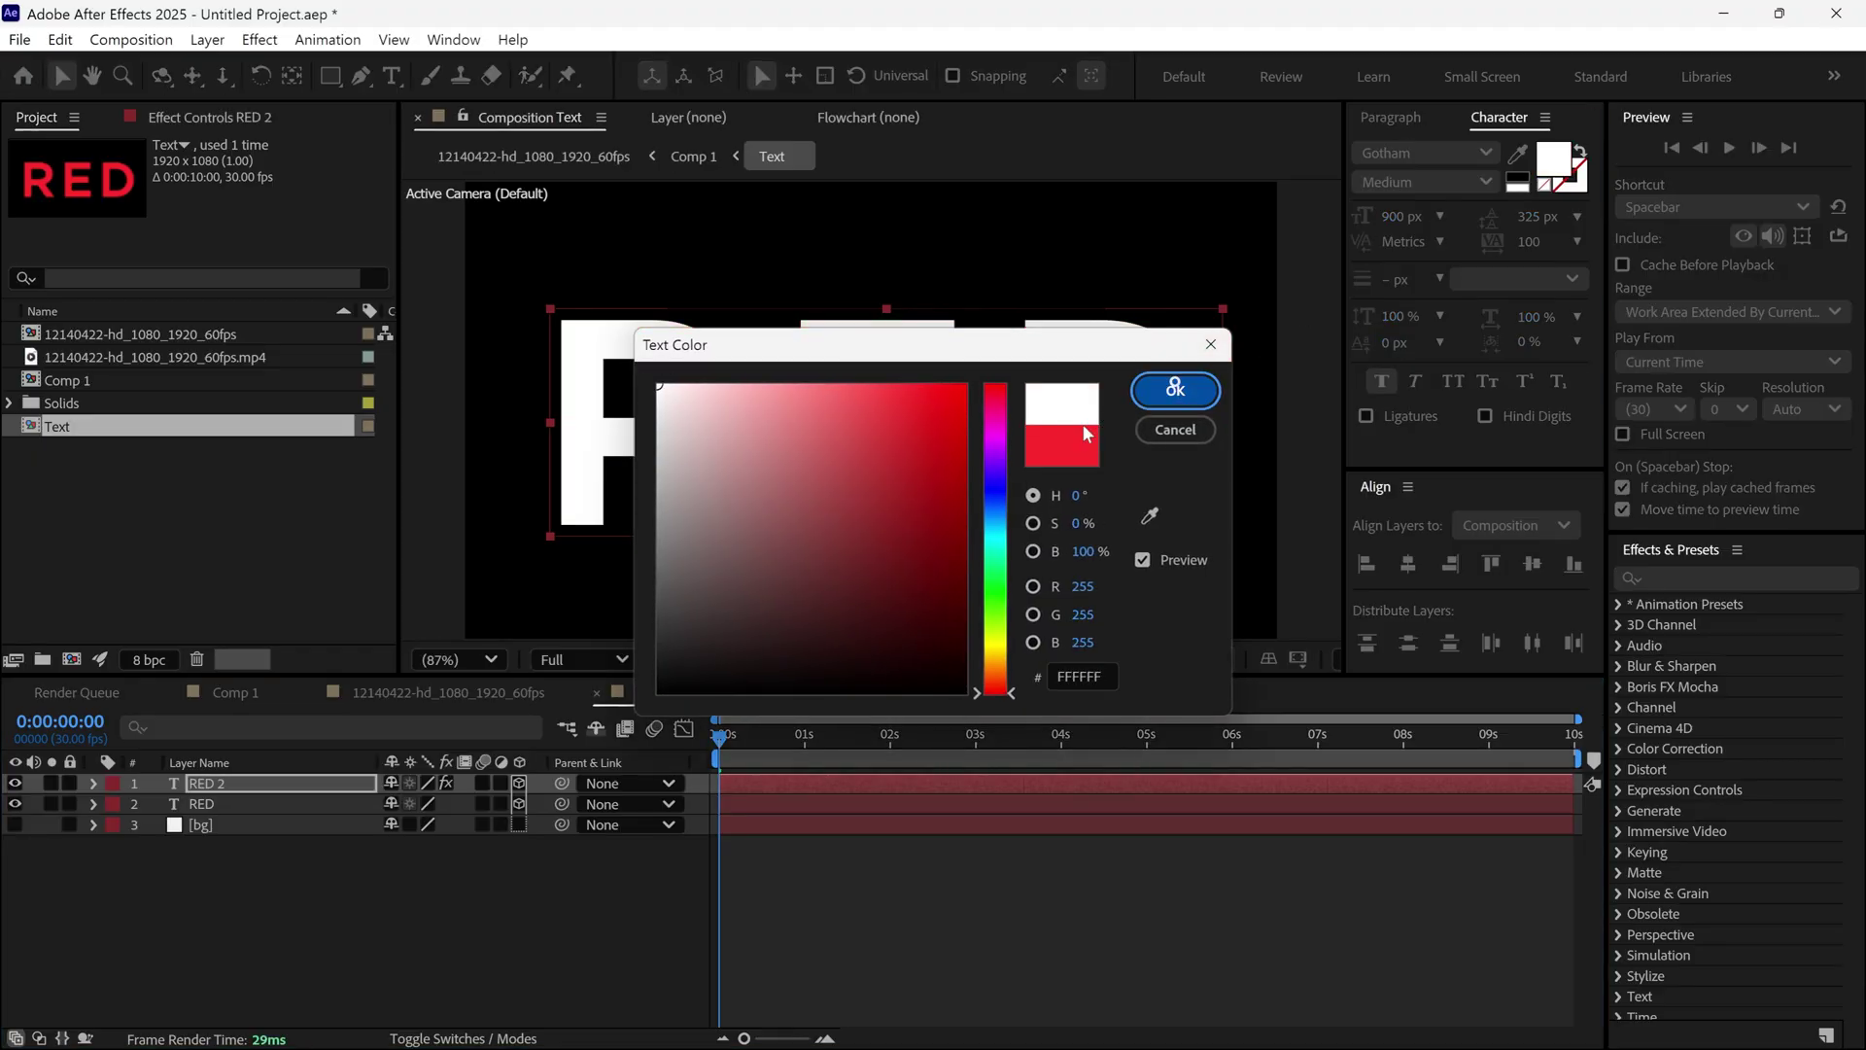
left_click(418, 695)
mouse_move(789, 743)
left_mouse_down()
mouse_move(912, 743)
mouse_move(811, 737)
left_mouse_up()
Step: Switch to the Motion Tracking workspace
left_click(457, 44)
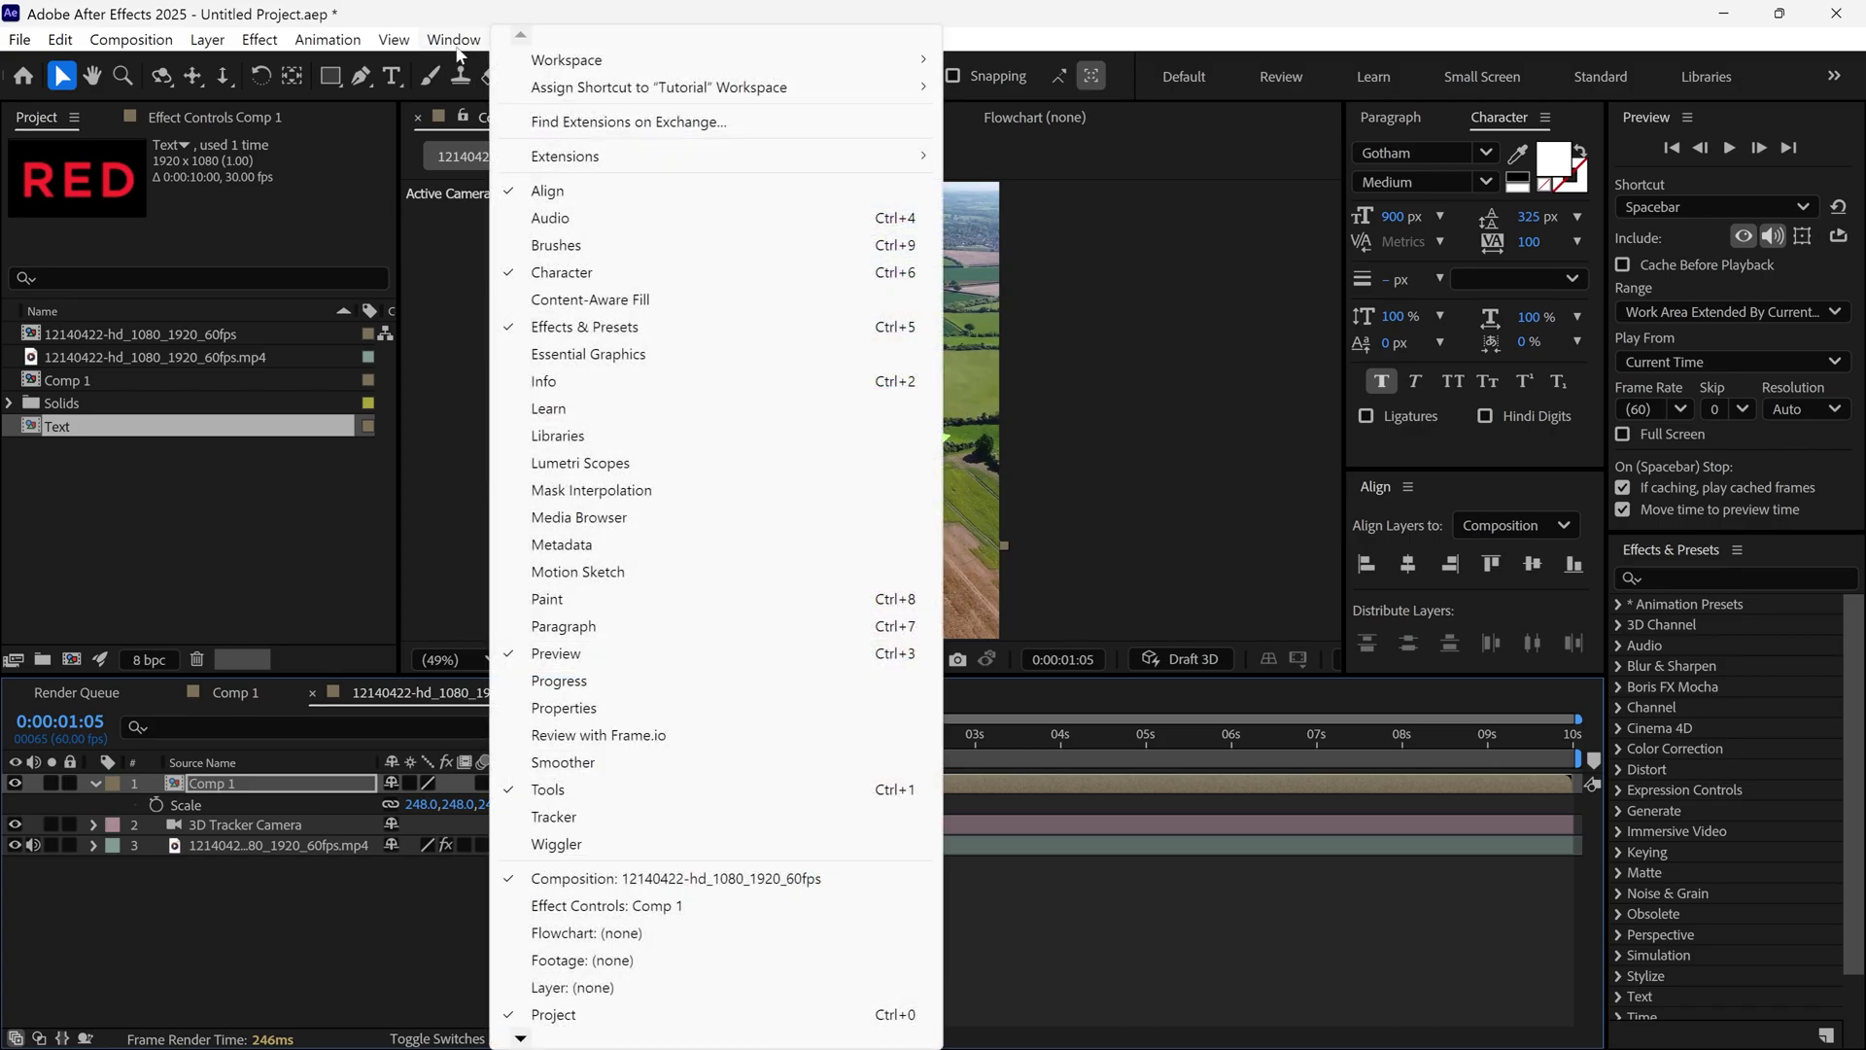
mouse_move(554, 60)
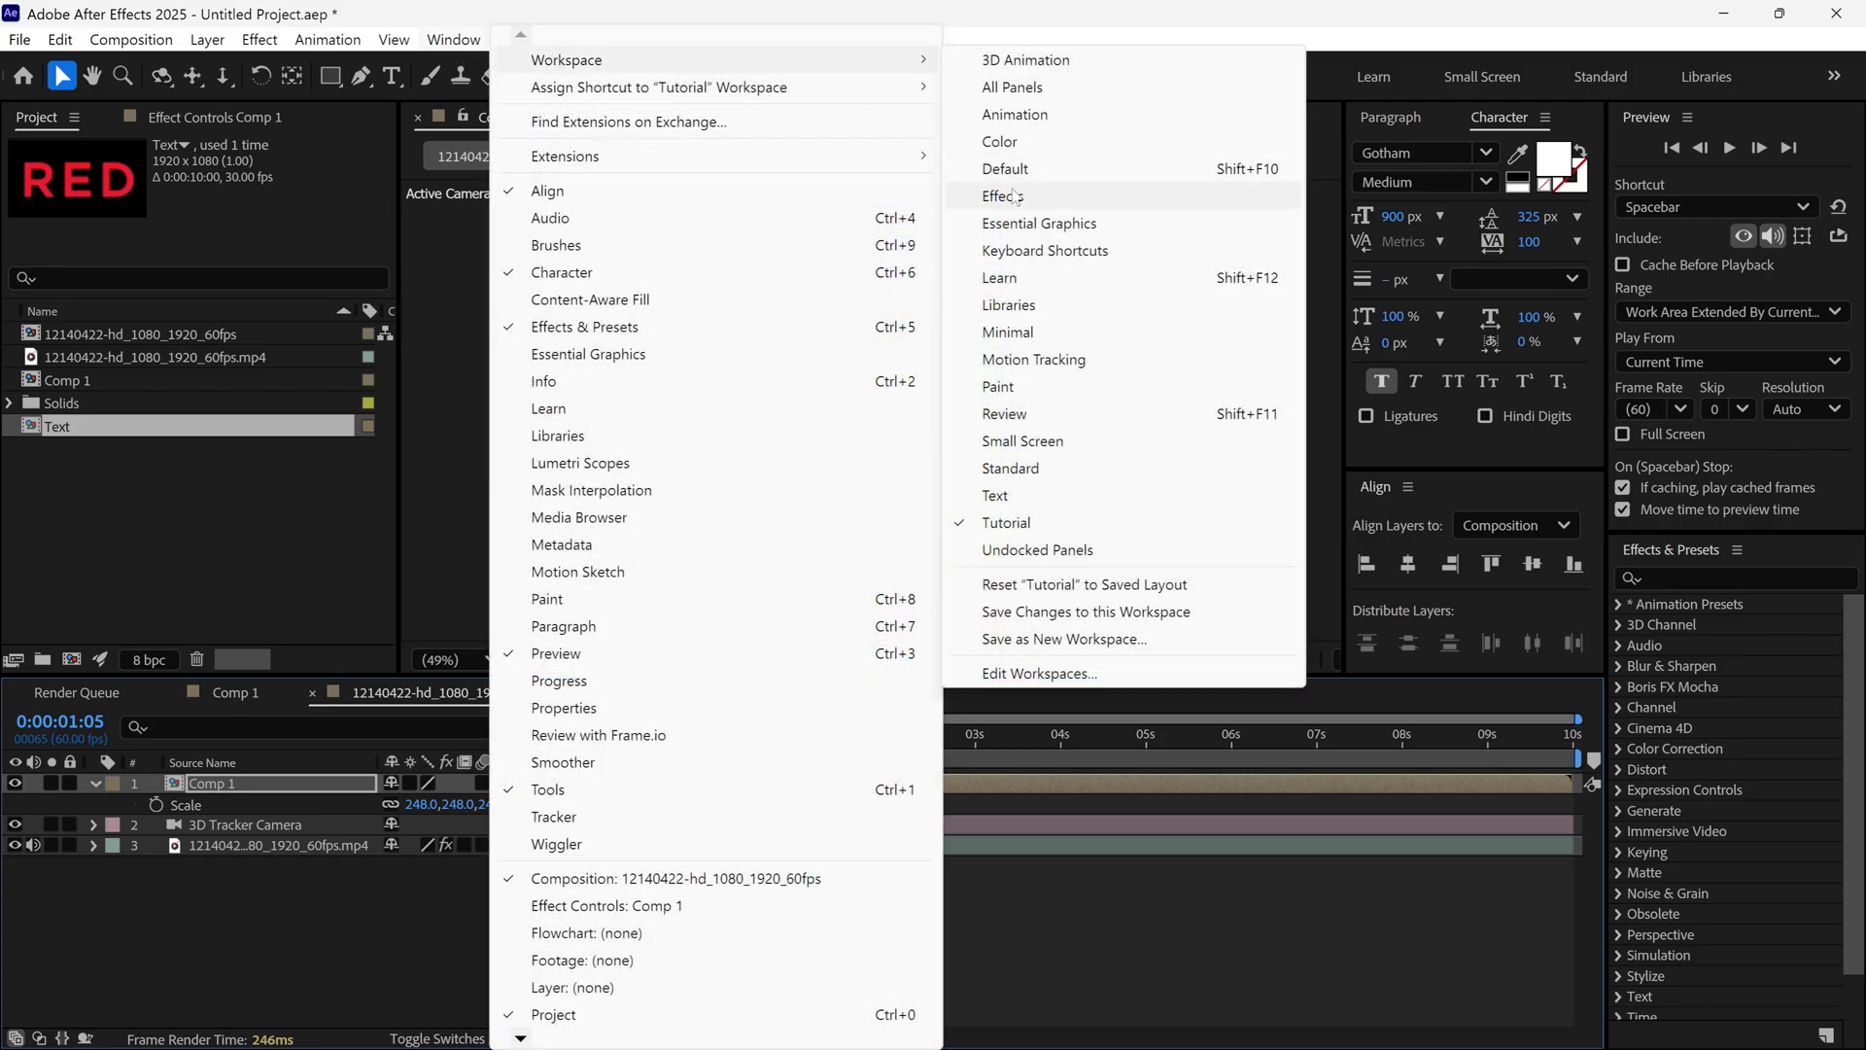
left_click(1033, 359)
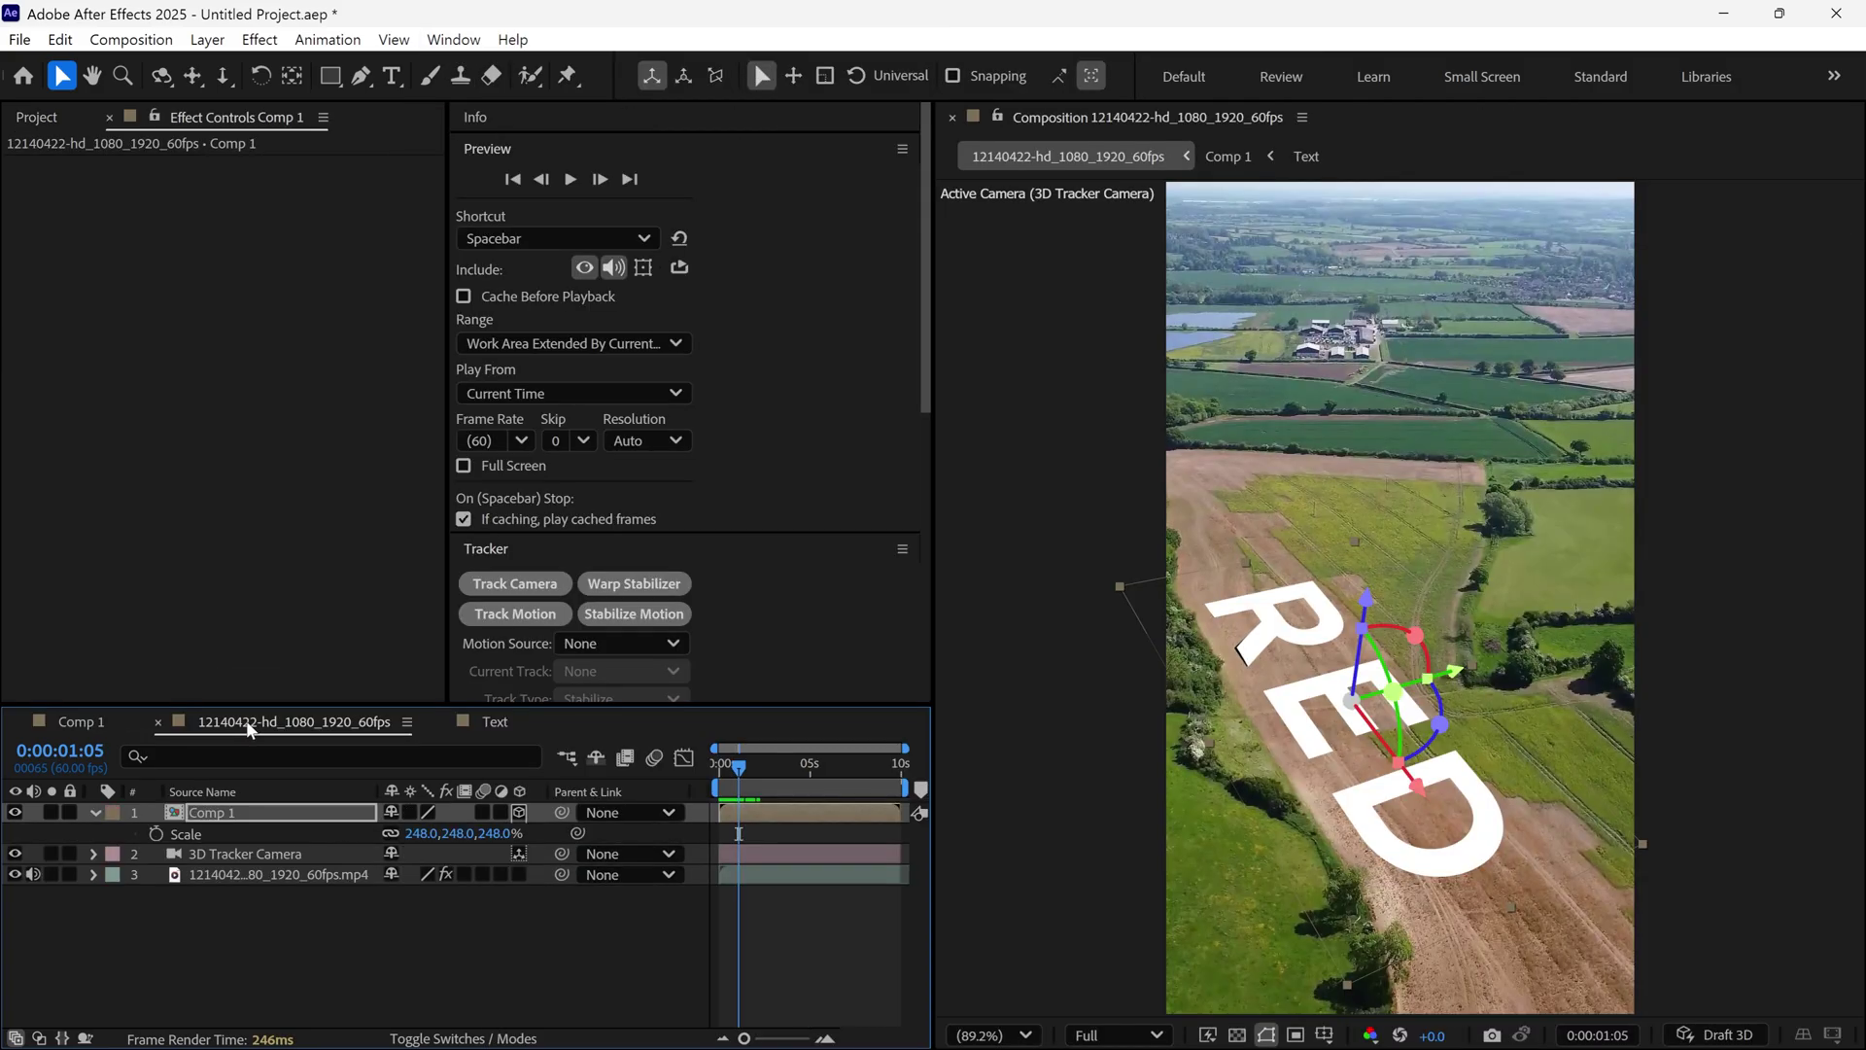
key("shift+slash")
Step: Set the plain RED layer in the Text comp to 50% opacity
left_click_drag(739, 773, 765, 833)
left_click(494, 721)
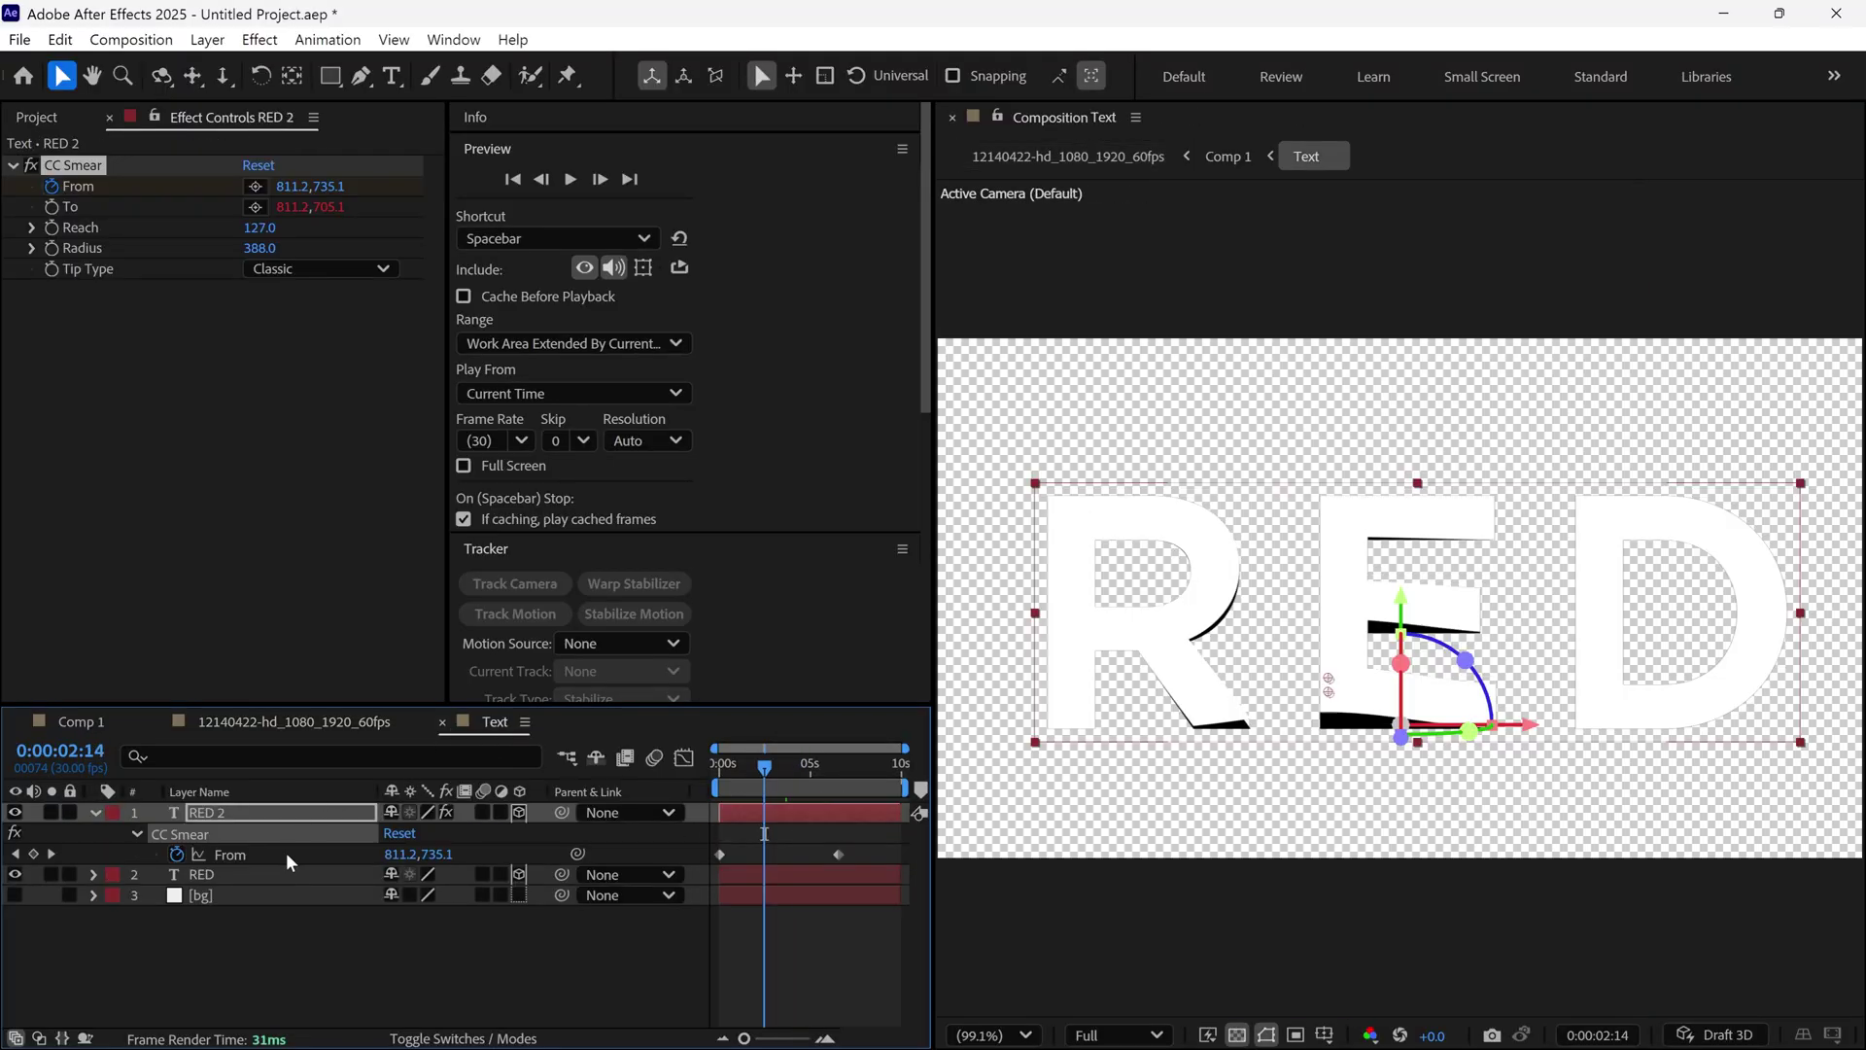
left_click(272, 875)
key("t")
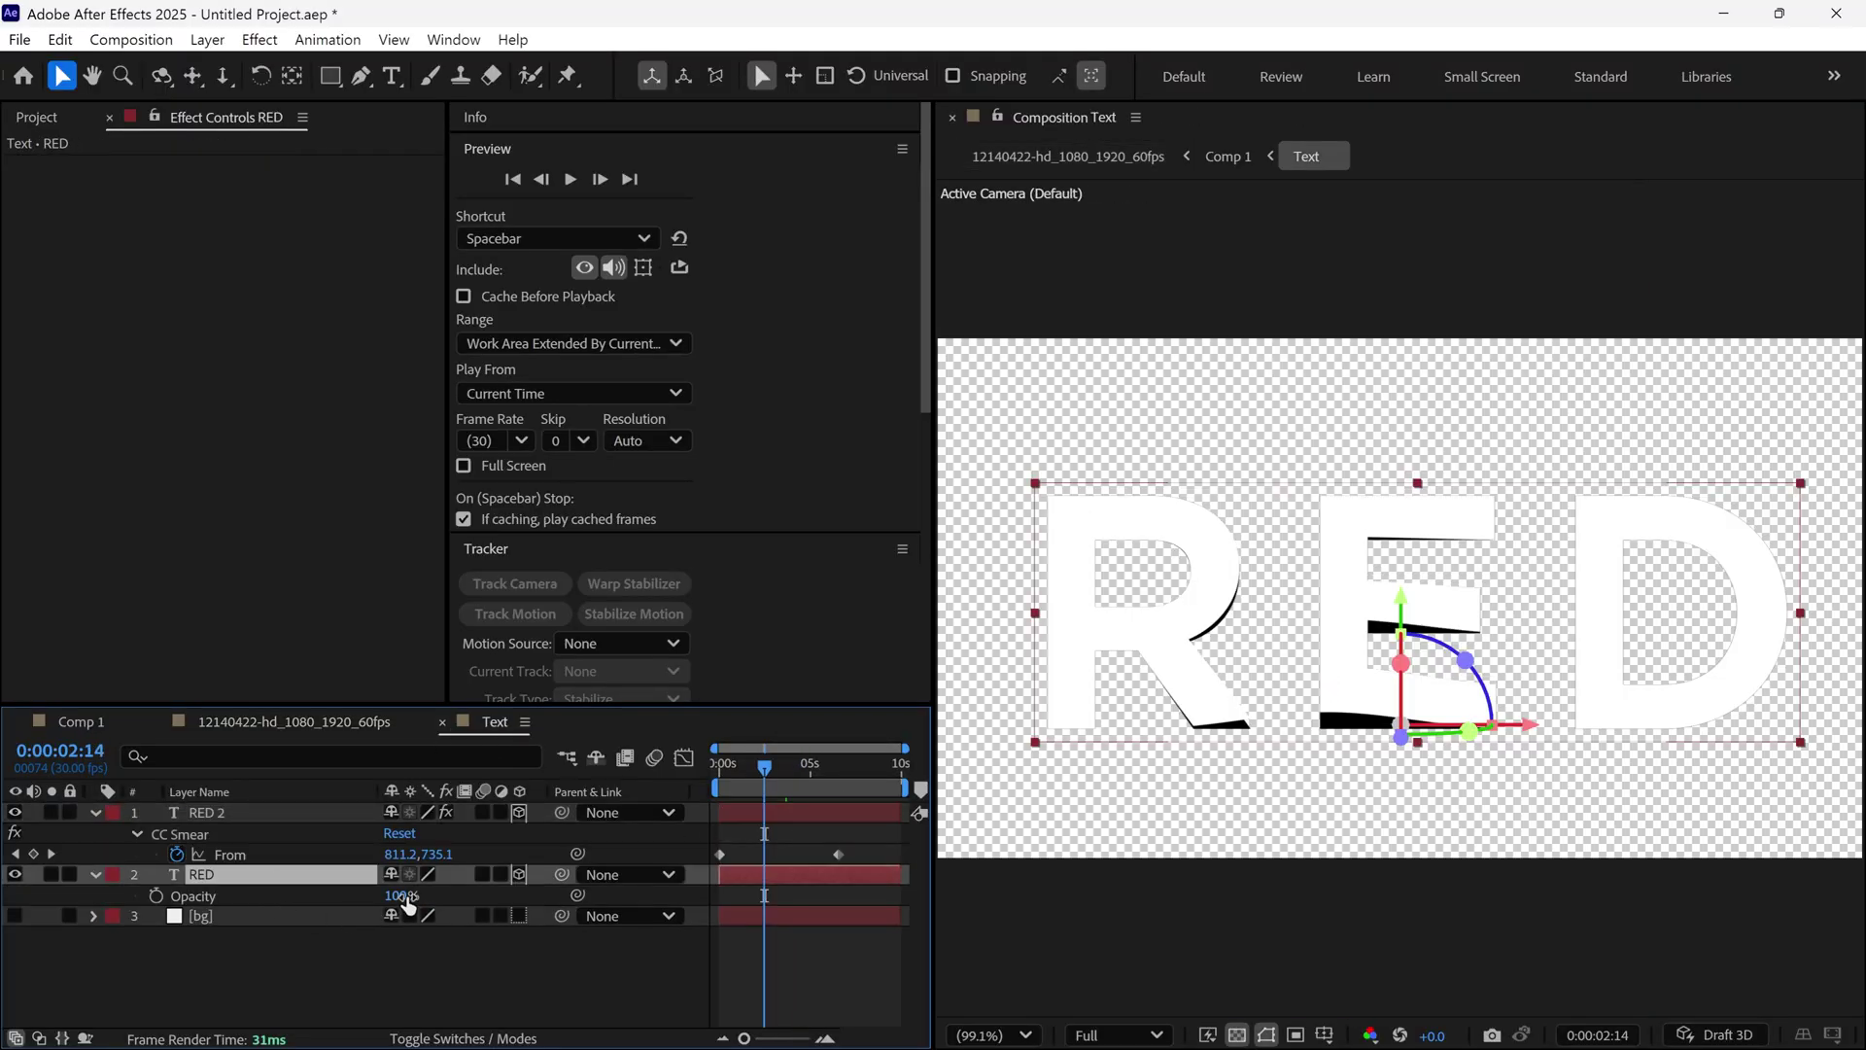
type("50")
left_click(423, 996)
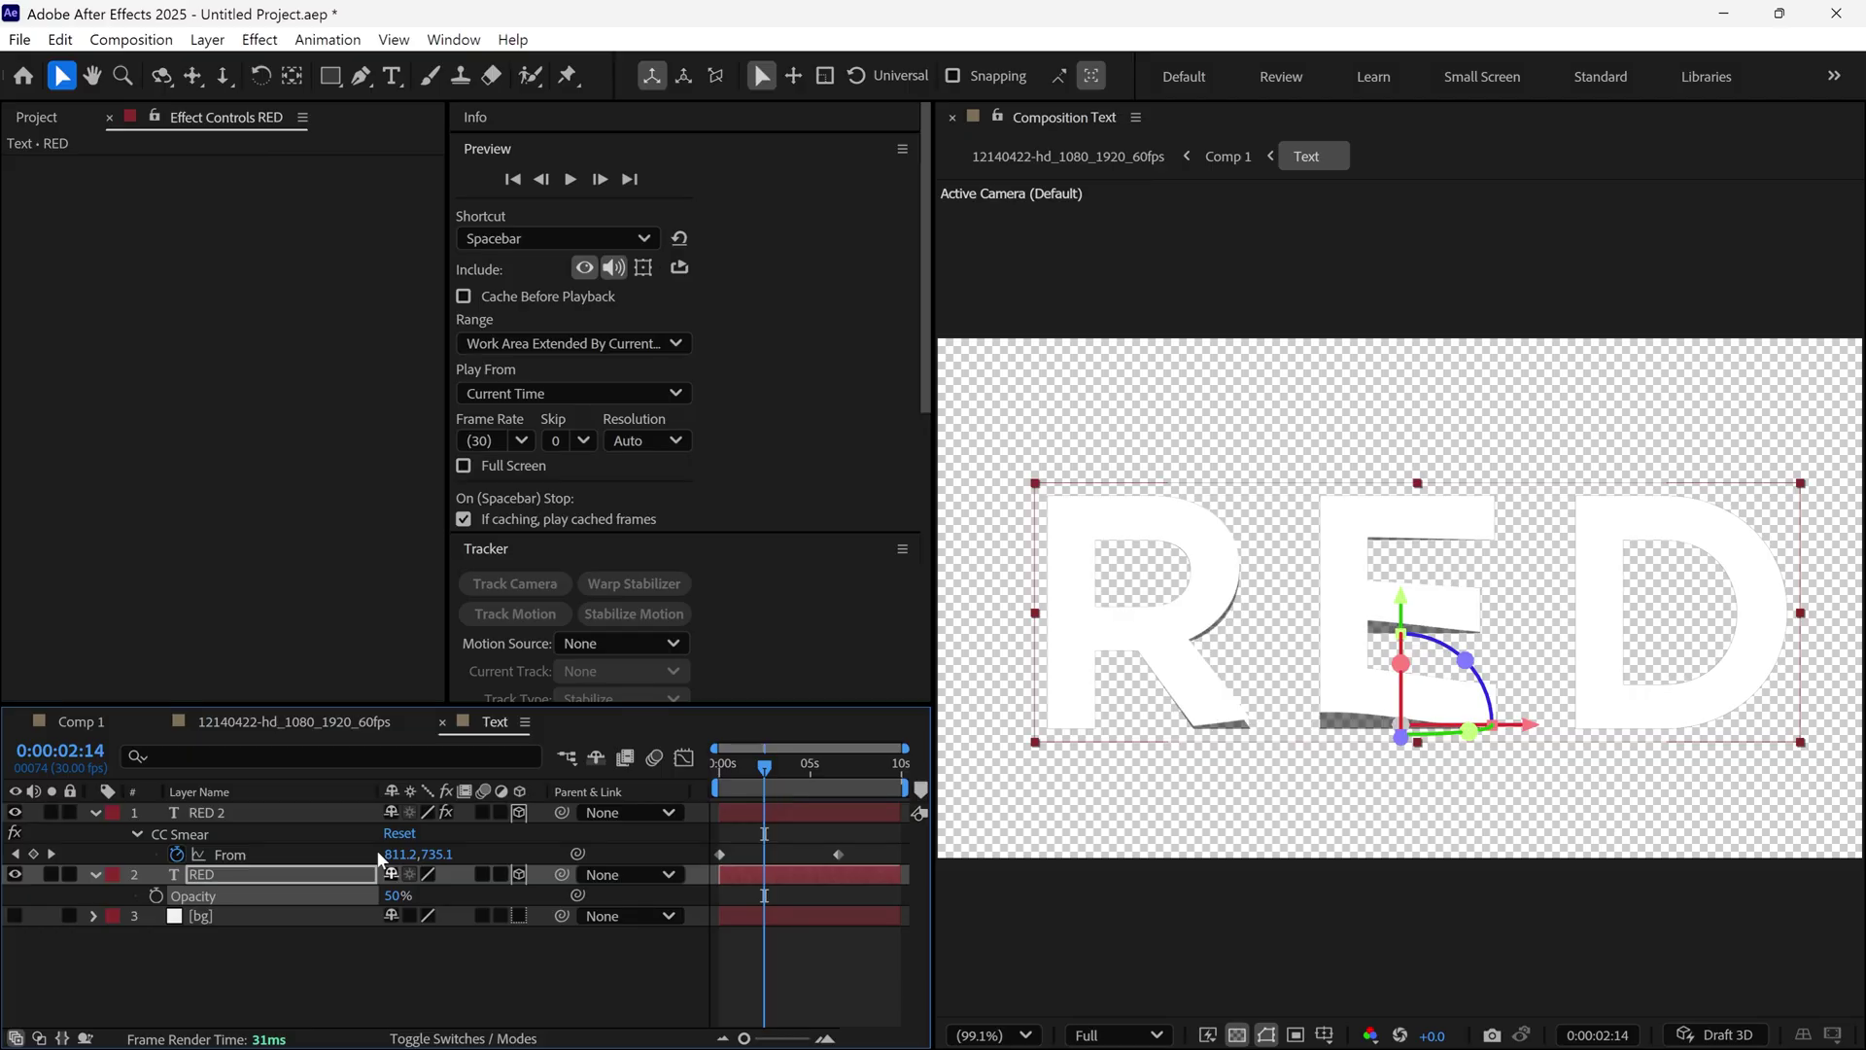
left_click(263, 721)
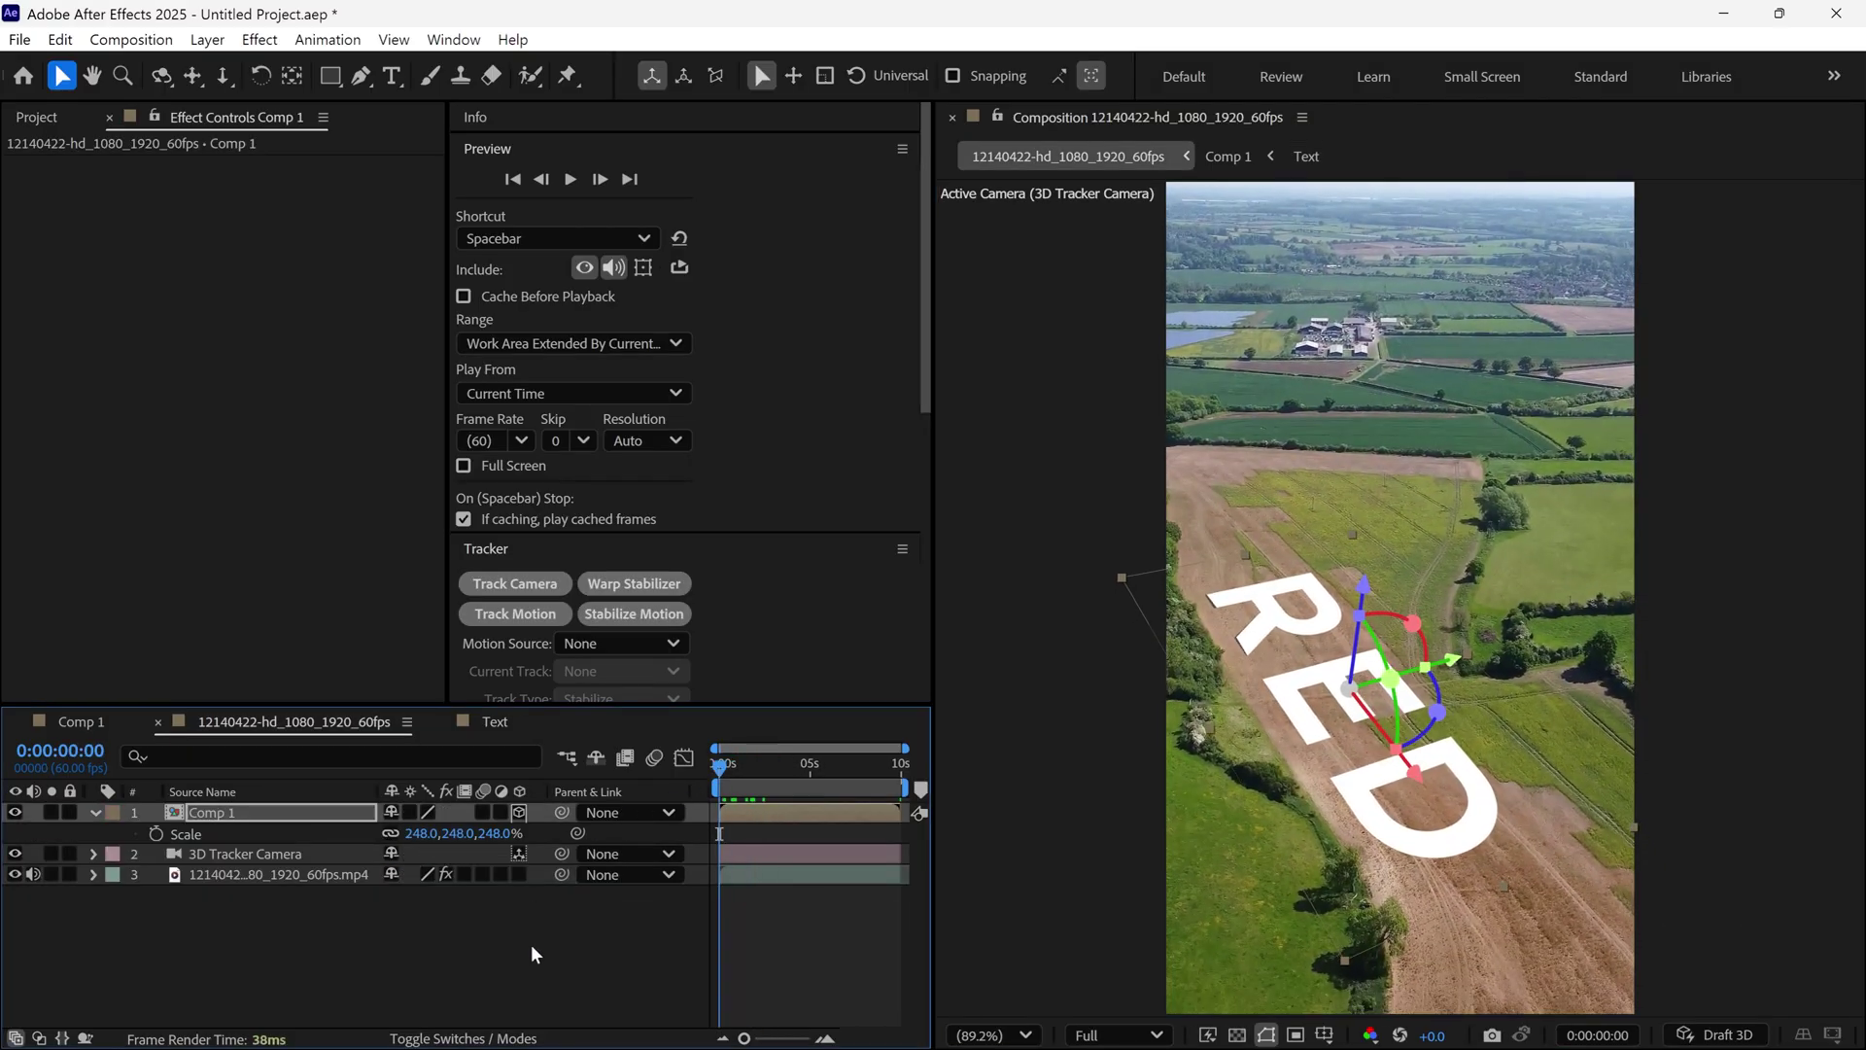
Step: Preview the peel animation and move the smear origin from the R to the E
key("space")
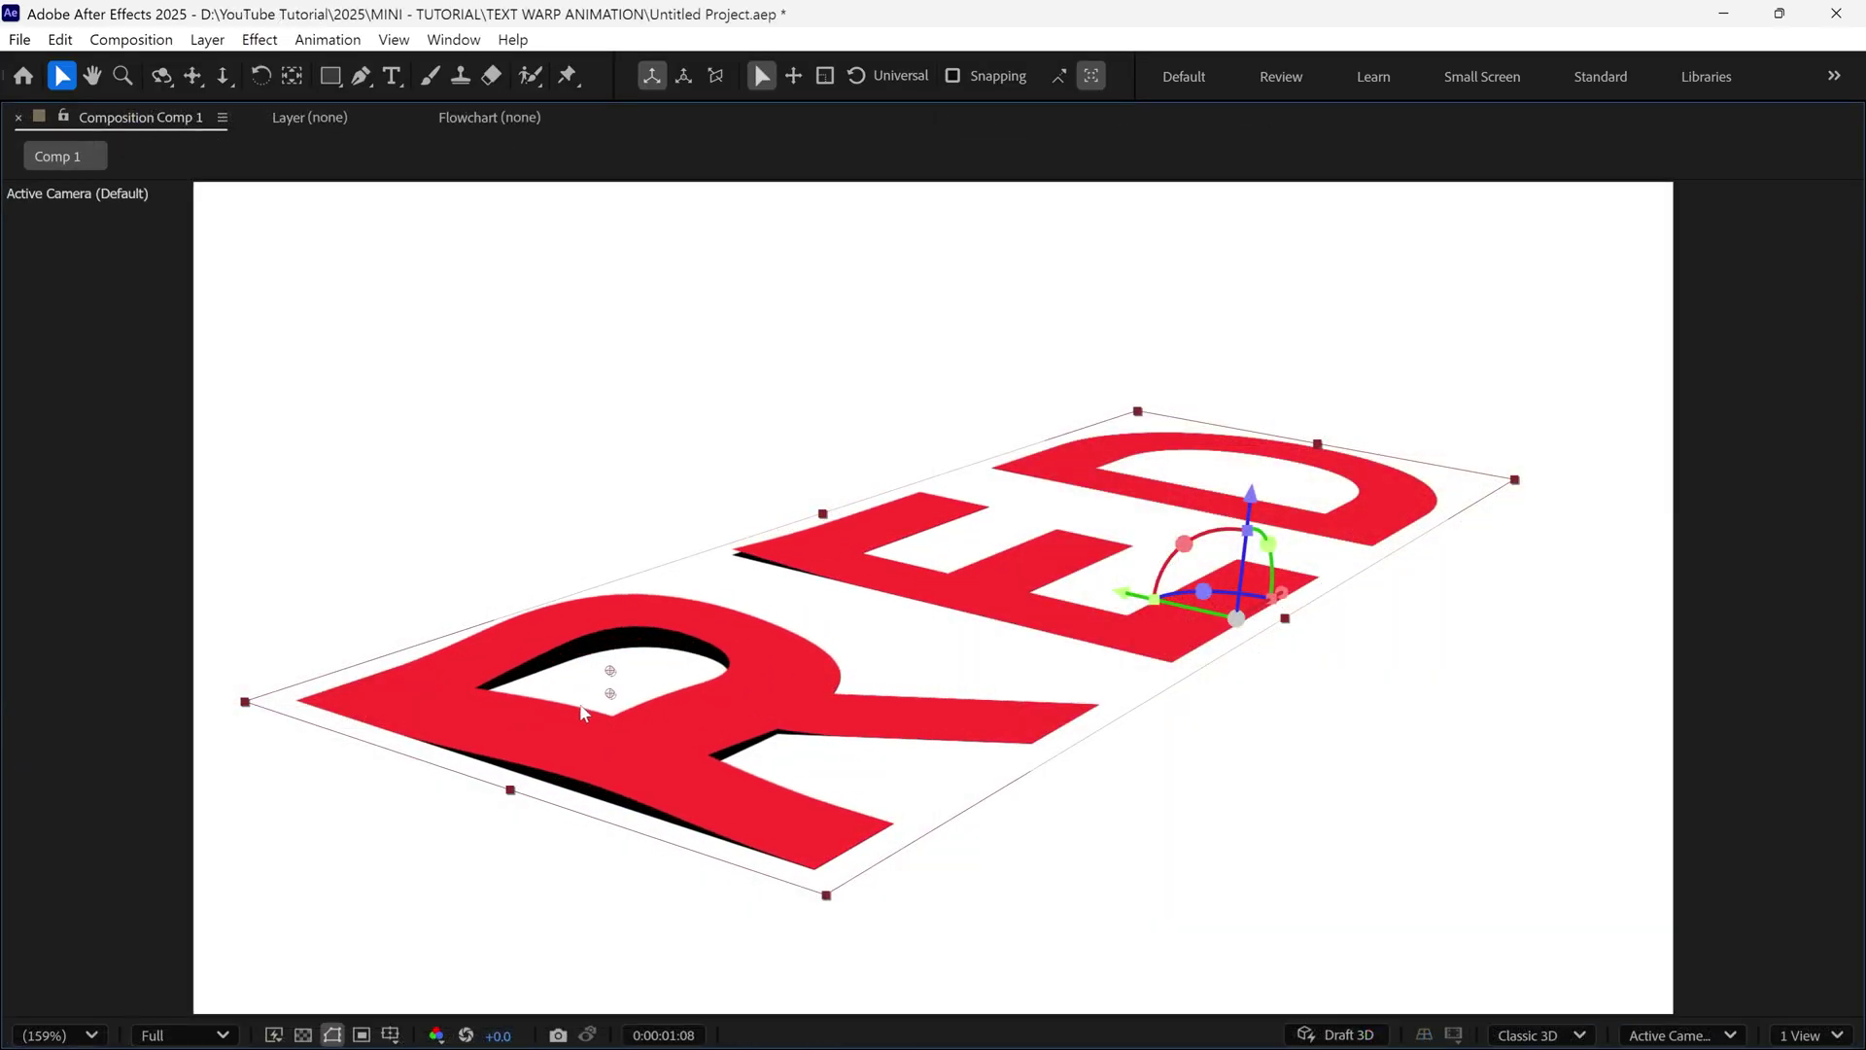
left_click_drag(584, 715, 1458, 311)
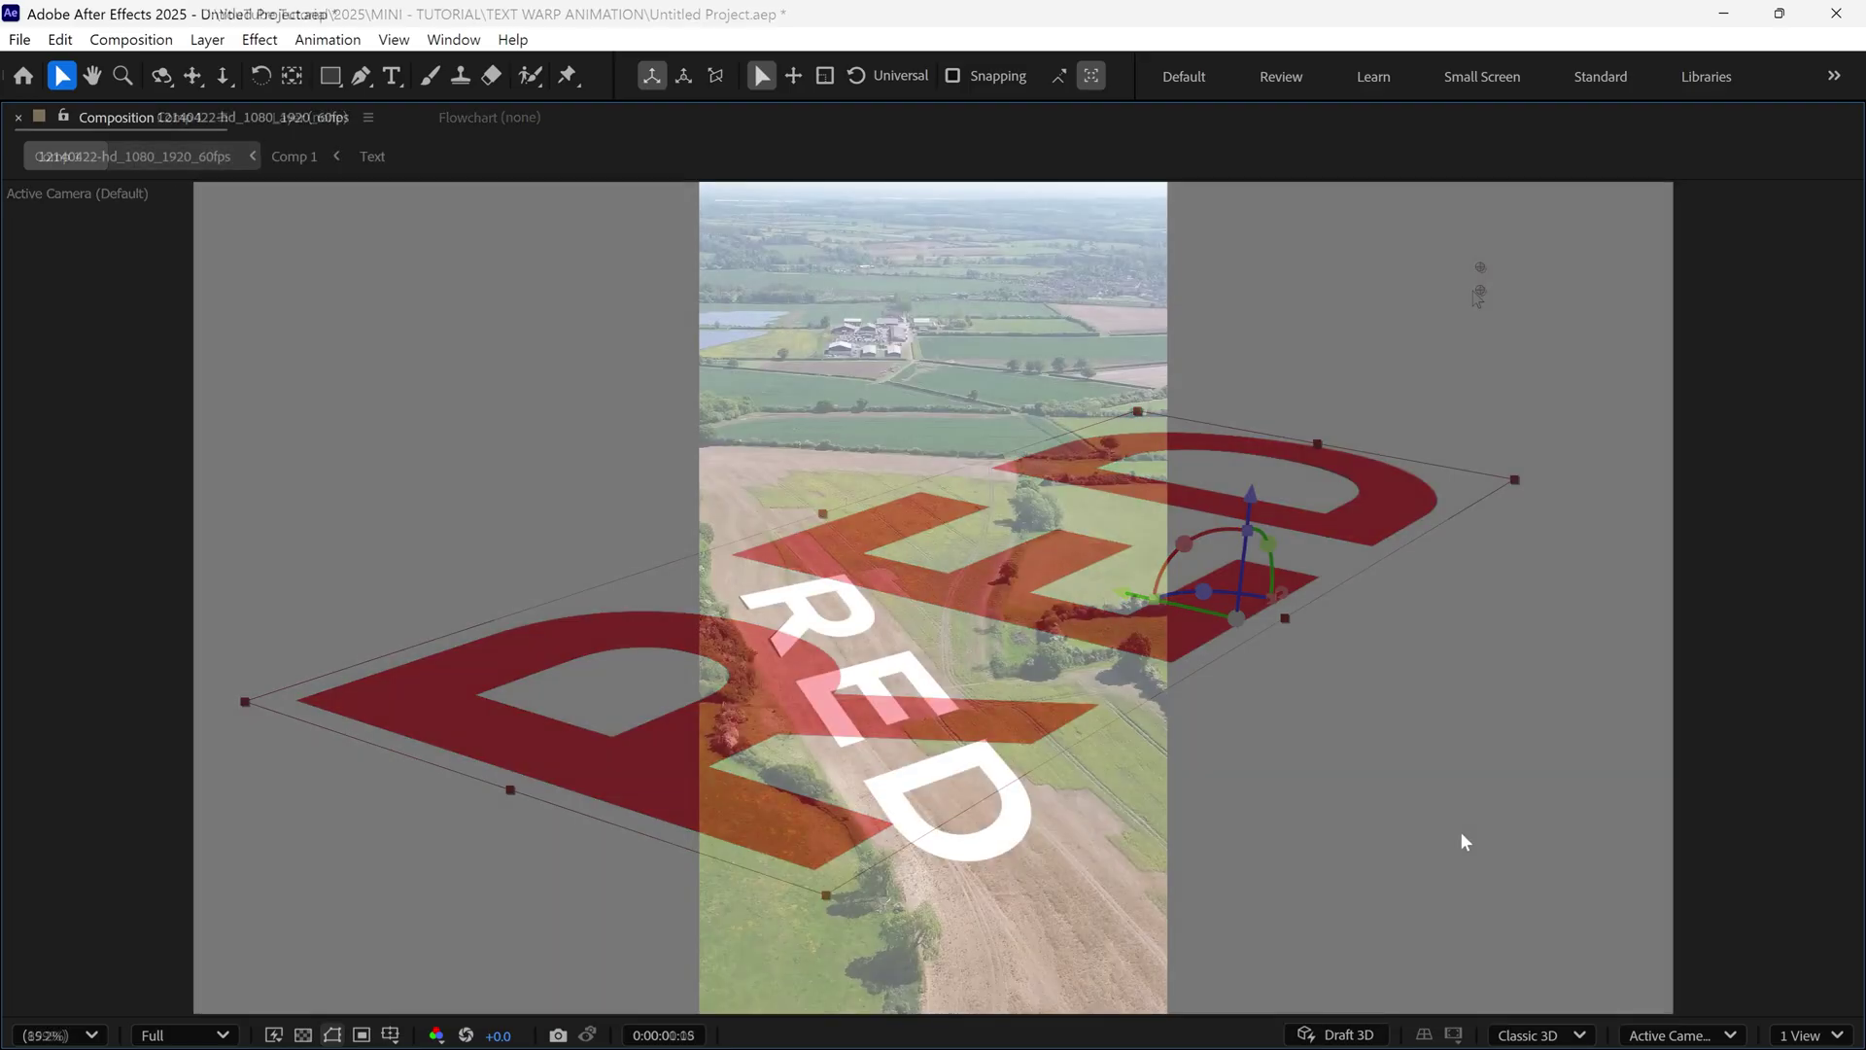